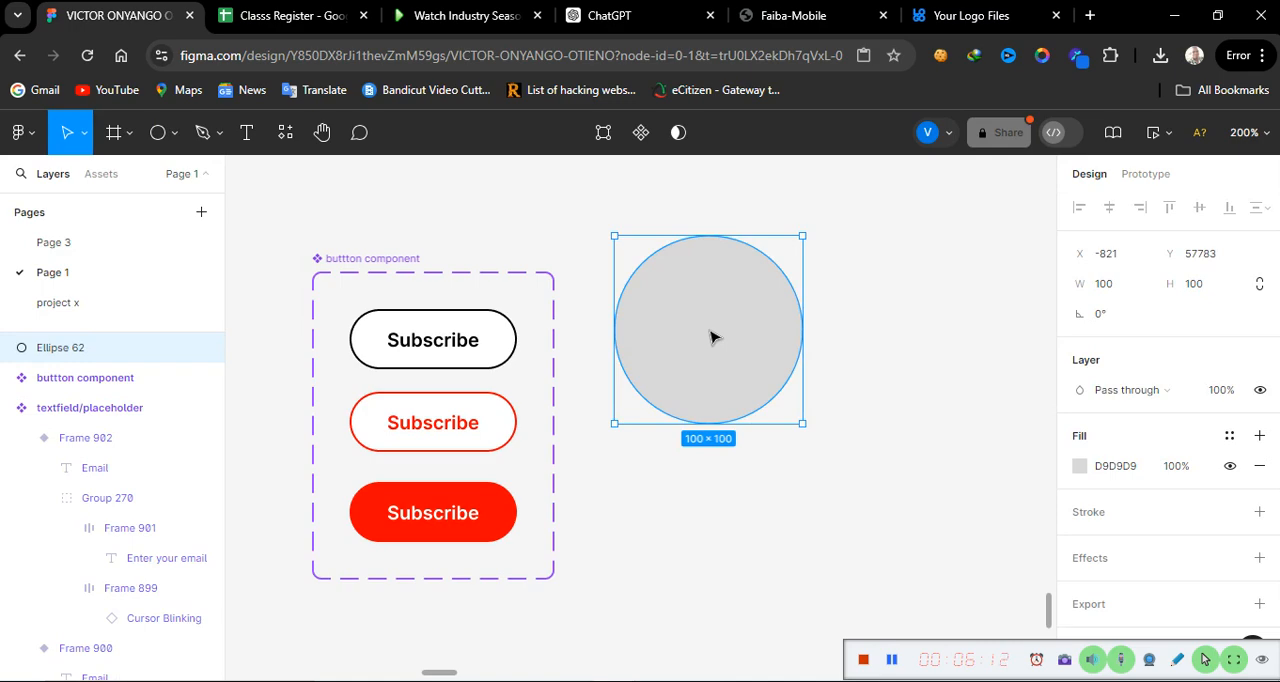
Step: Resize the grey circle to 40 × 40 beside the button component and add a black 1 px inside stroke
left_click(1116, 286)
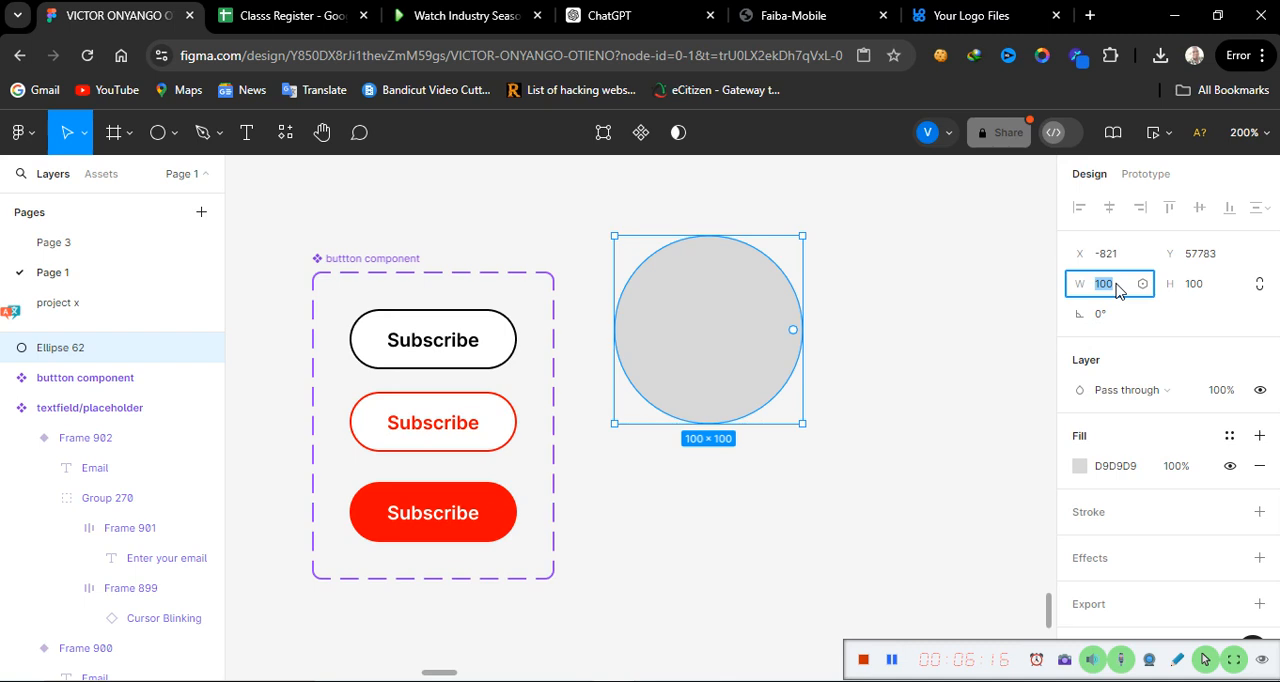
type("2")
left_click(1216, 288)
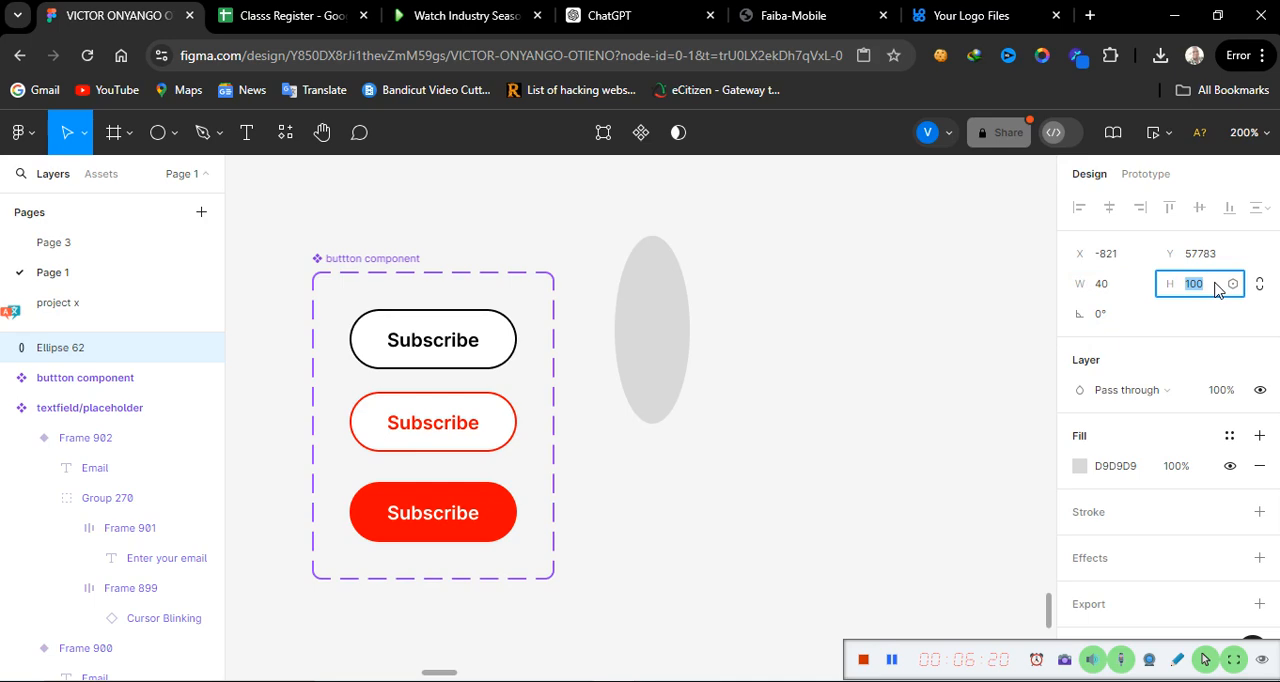
type("40")
key("Return")
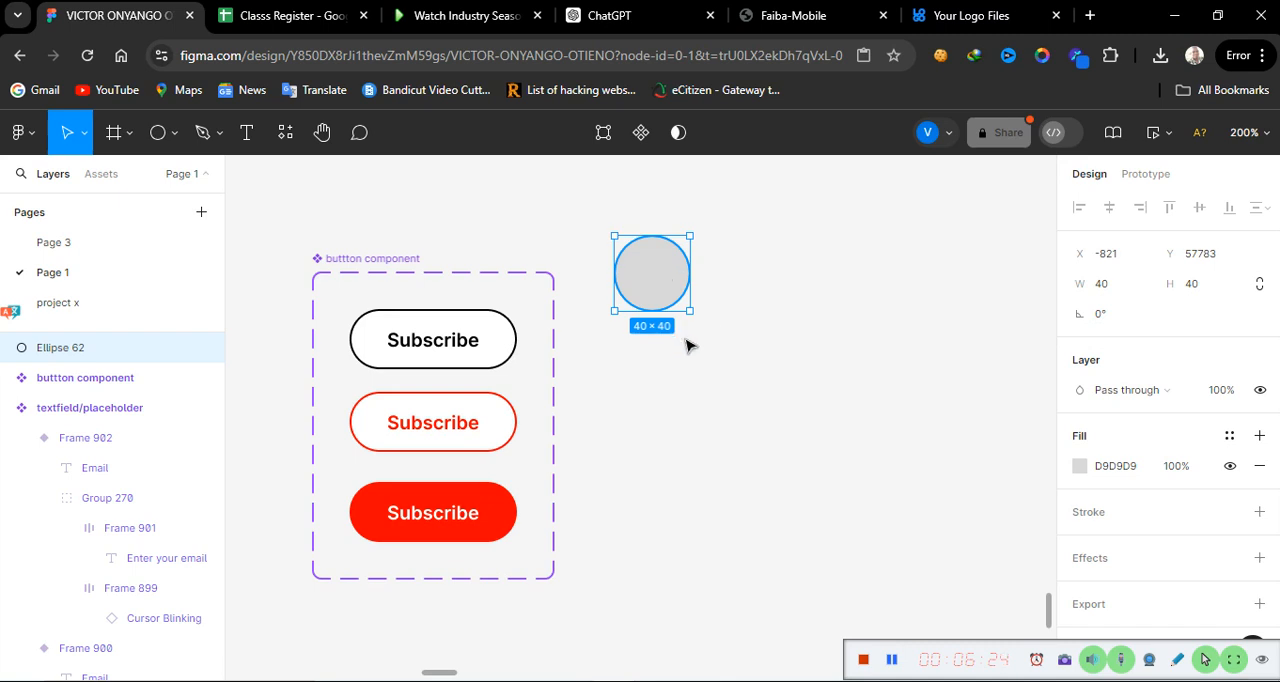
left_click_drag(656, 282, 673, 334)
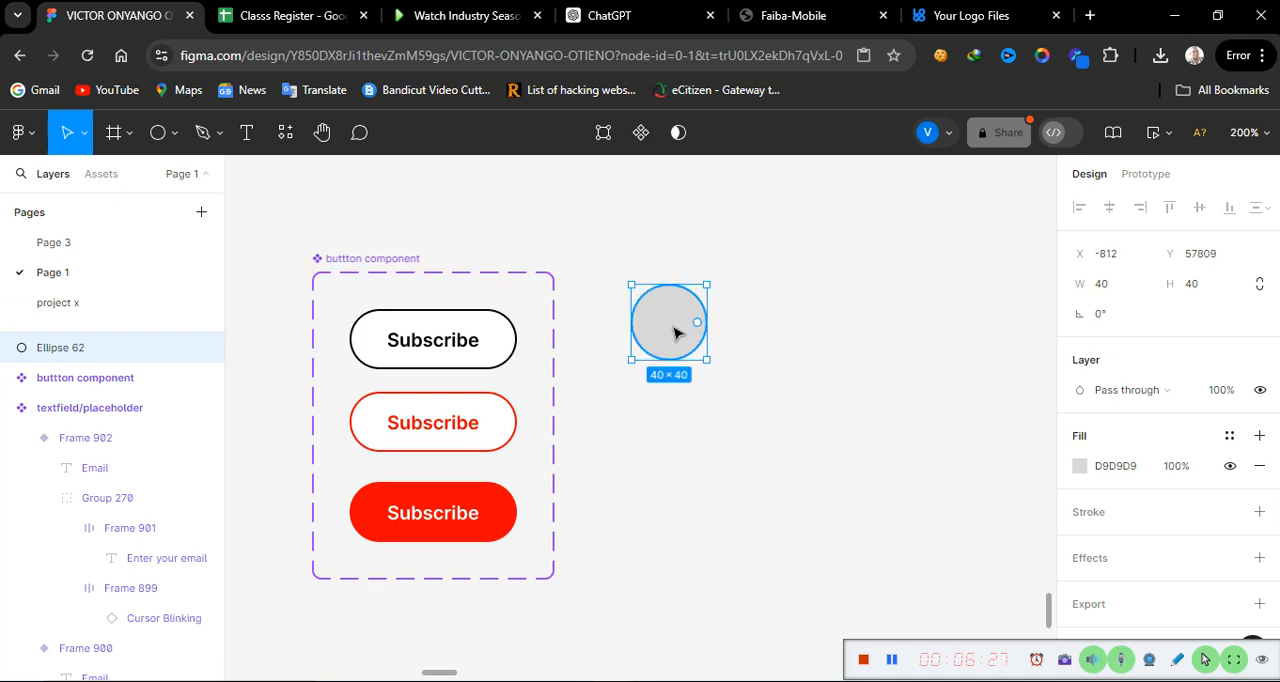
left_click(1259, 511)
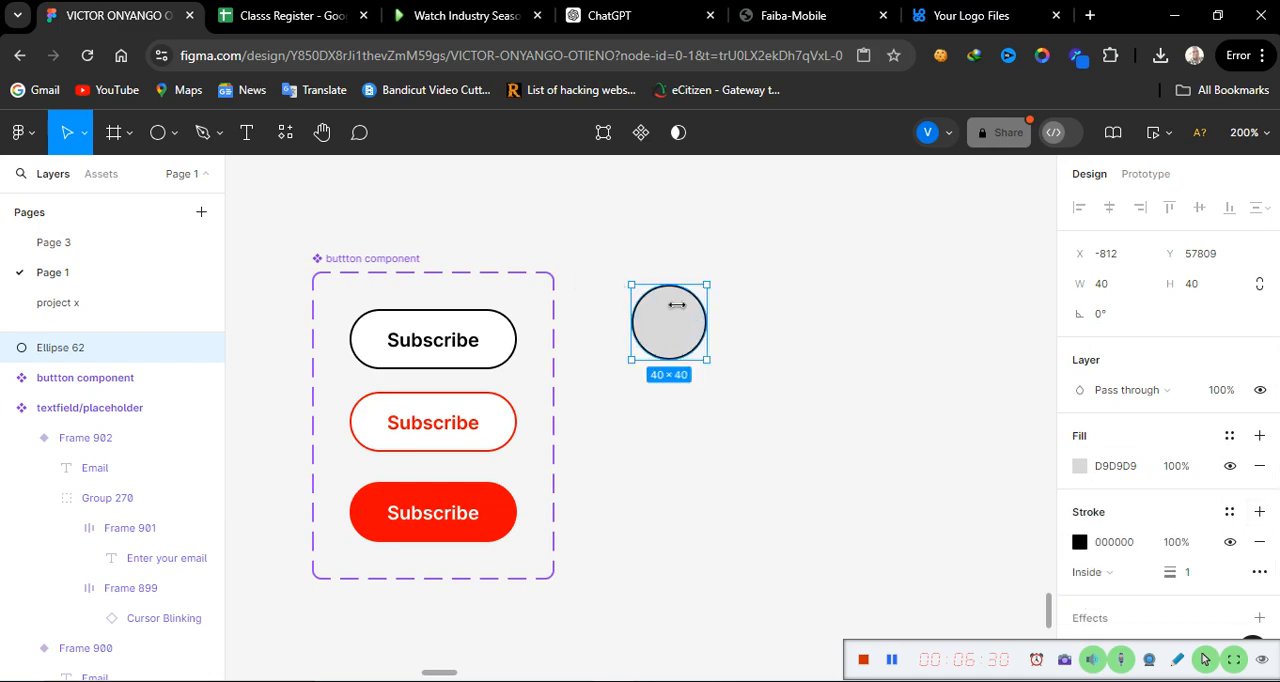
Step: Duplicate the stroked circle beside the original and resize the copy to 20 × 20
left_click_drag(672, 327, 783, 335)
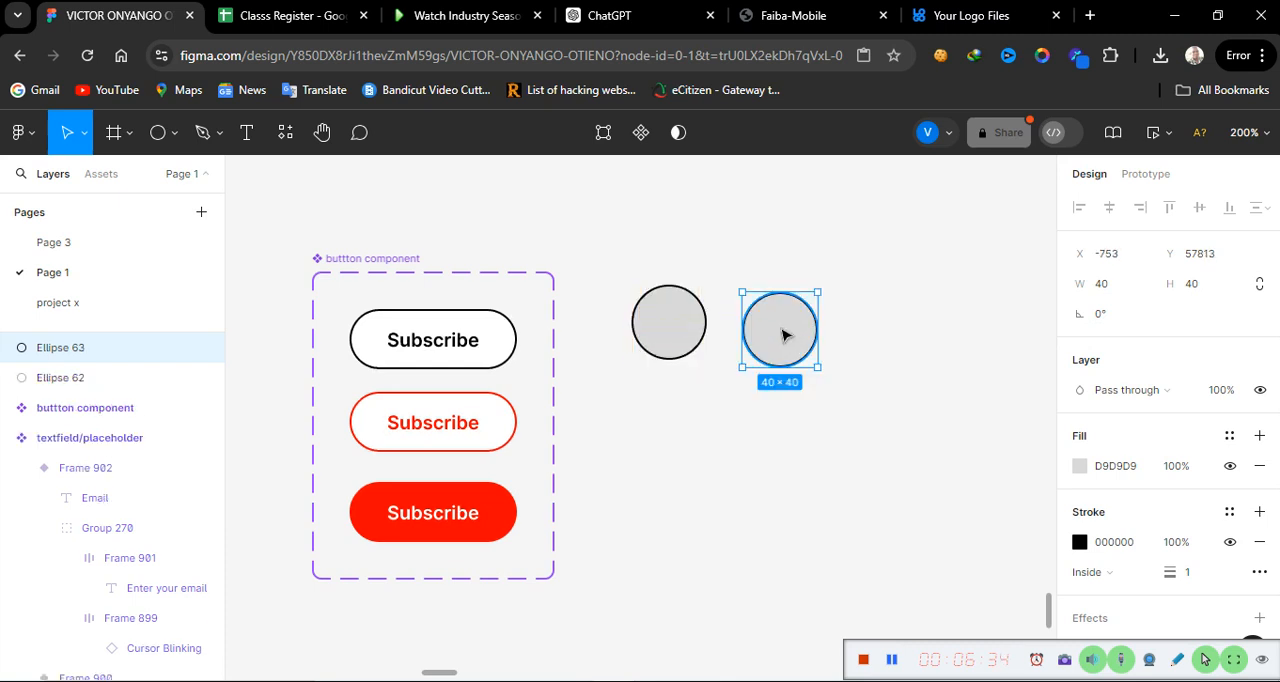
left_click(1116, 288)
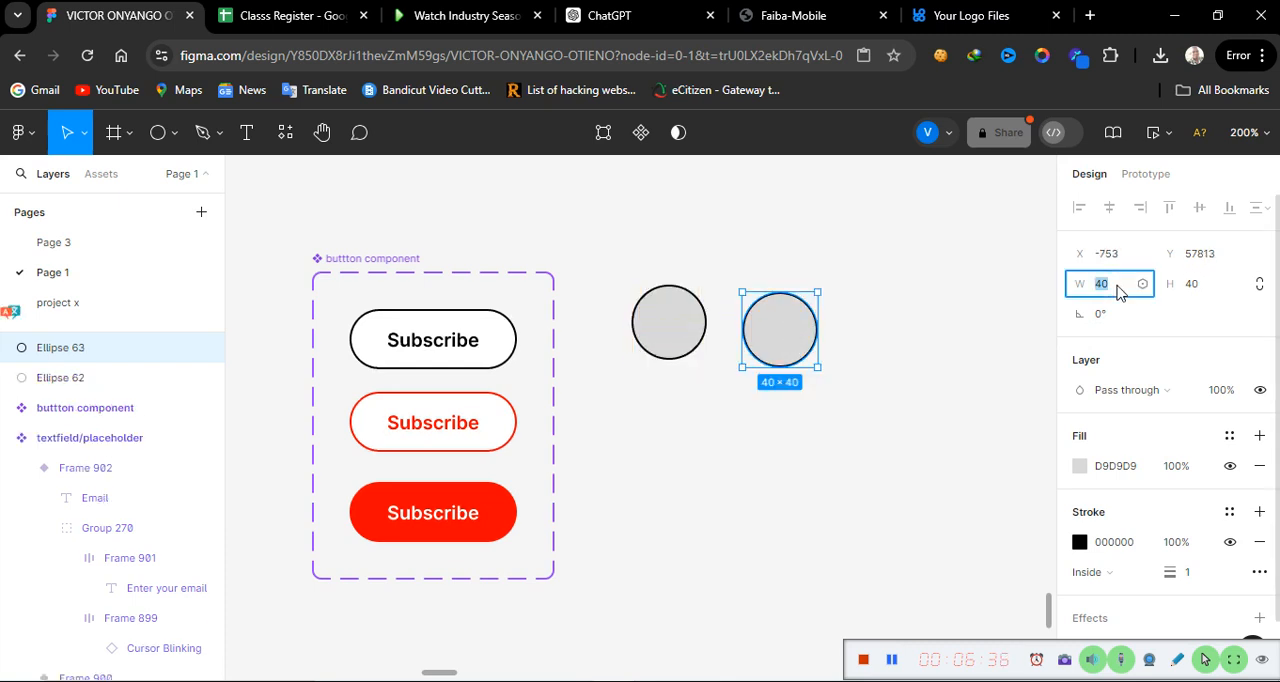
left_click(1214, 287)
type("2")
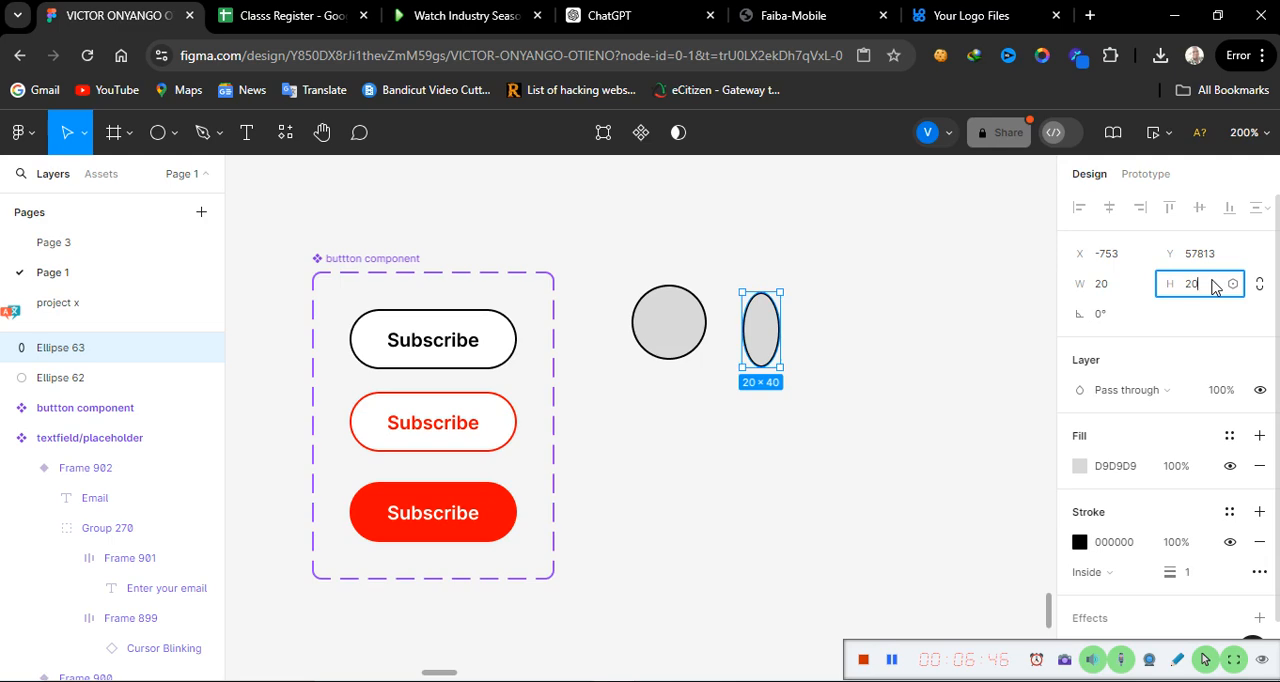
key("Return")
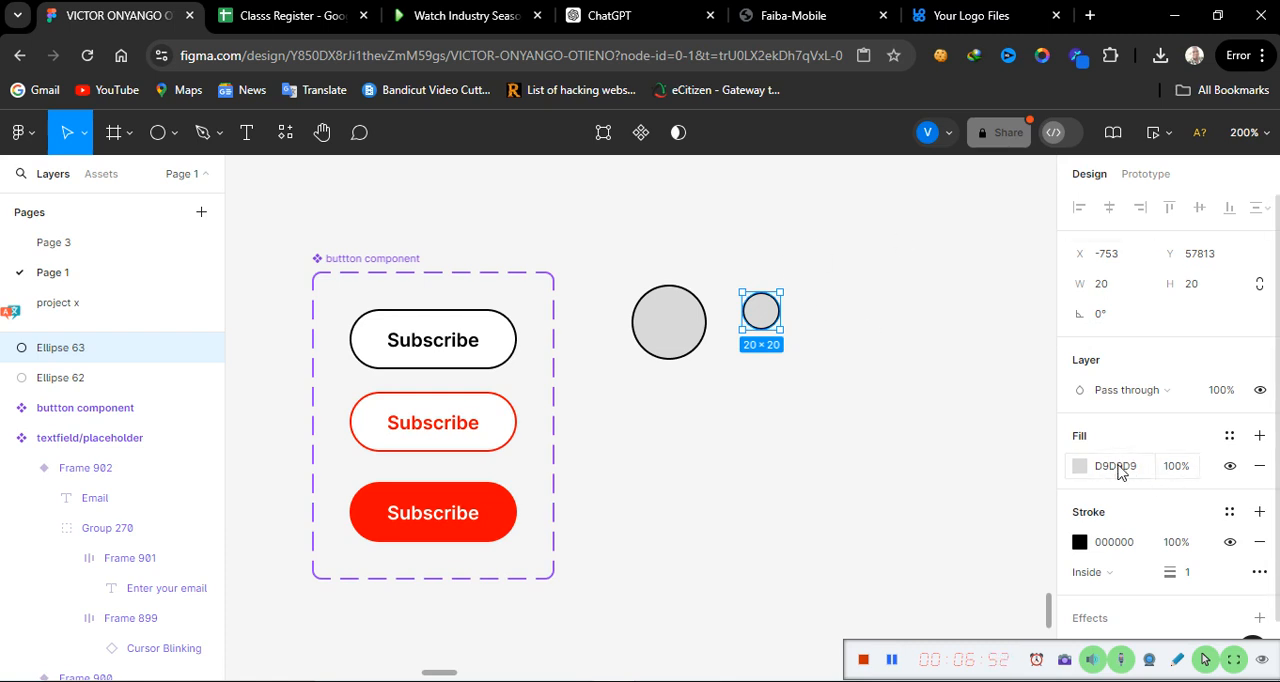
Step: Set the small circle's fill colour to black (000000)
left_click(1080, 466)
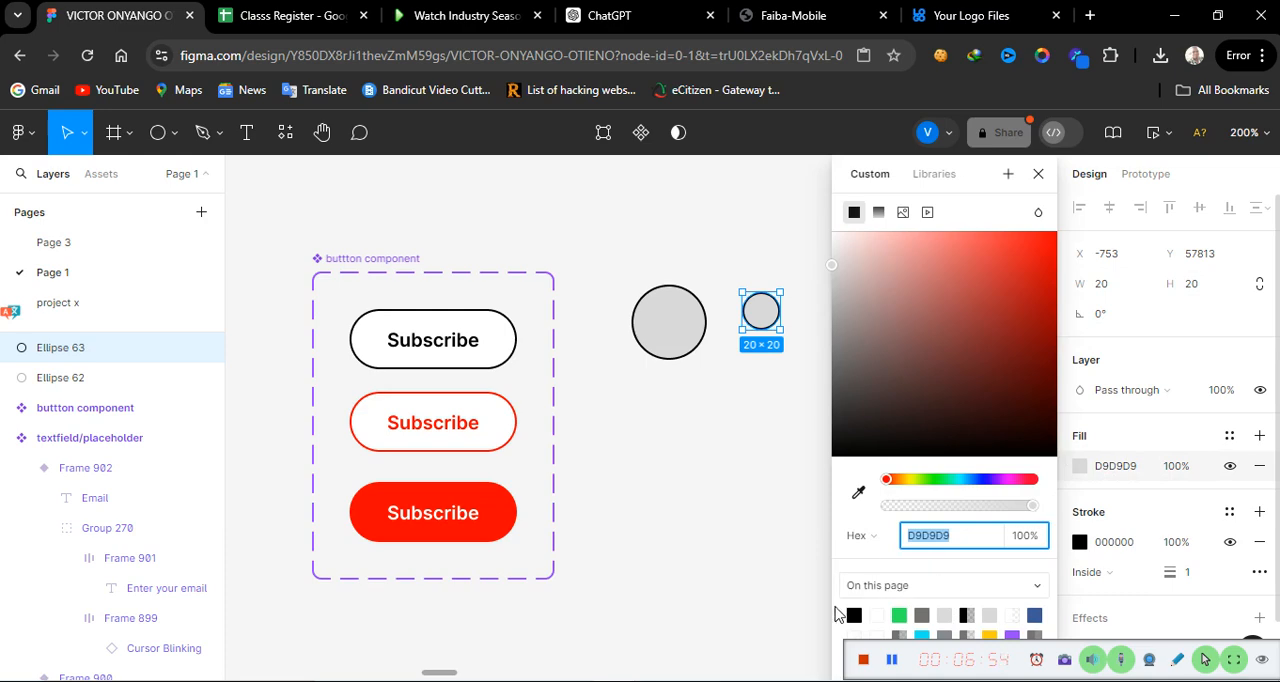
type("000000")
key("Return")
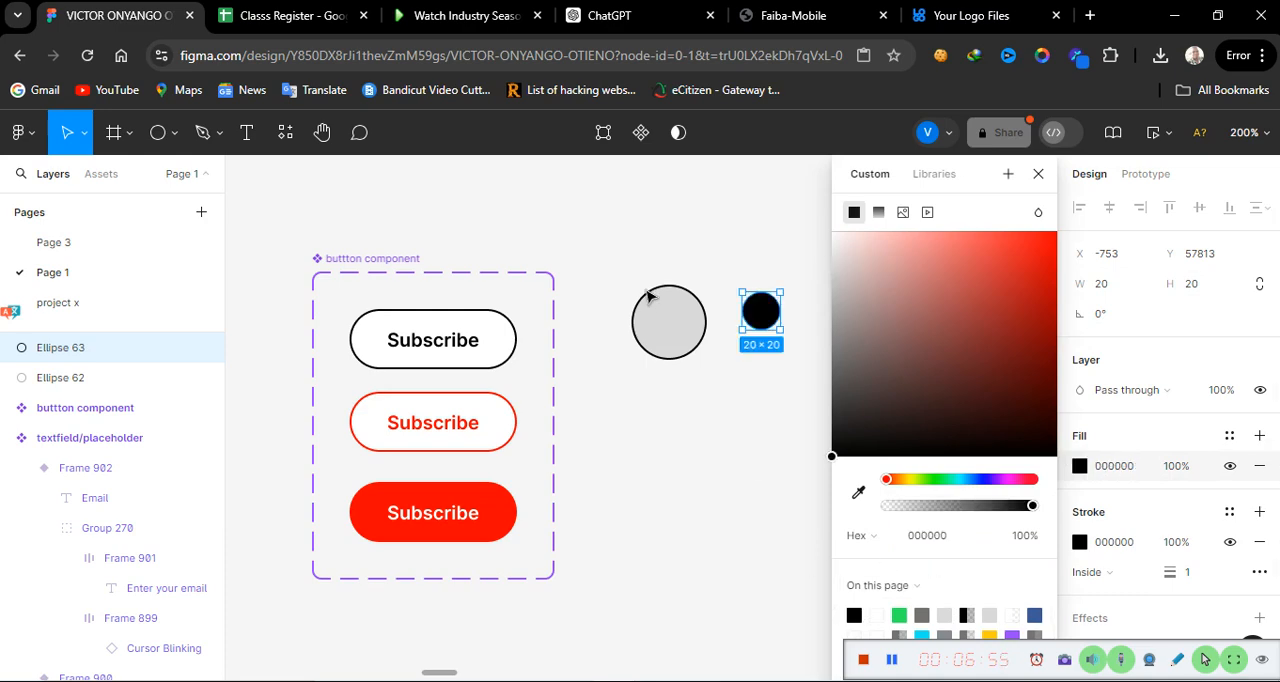
Step: Set the 40 × 40 circle's fill colour to white (FFFFFF)
left_click(680, 337)
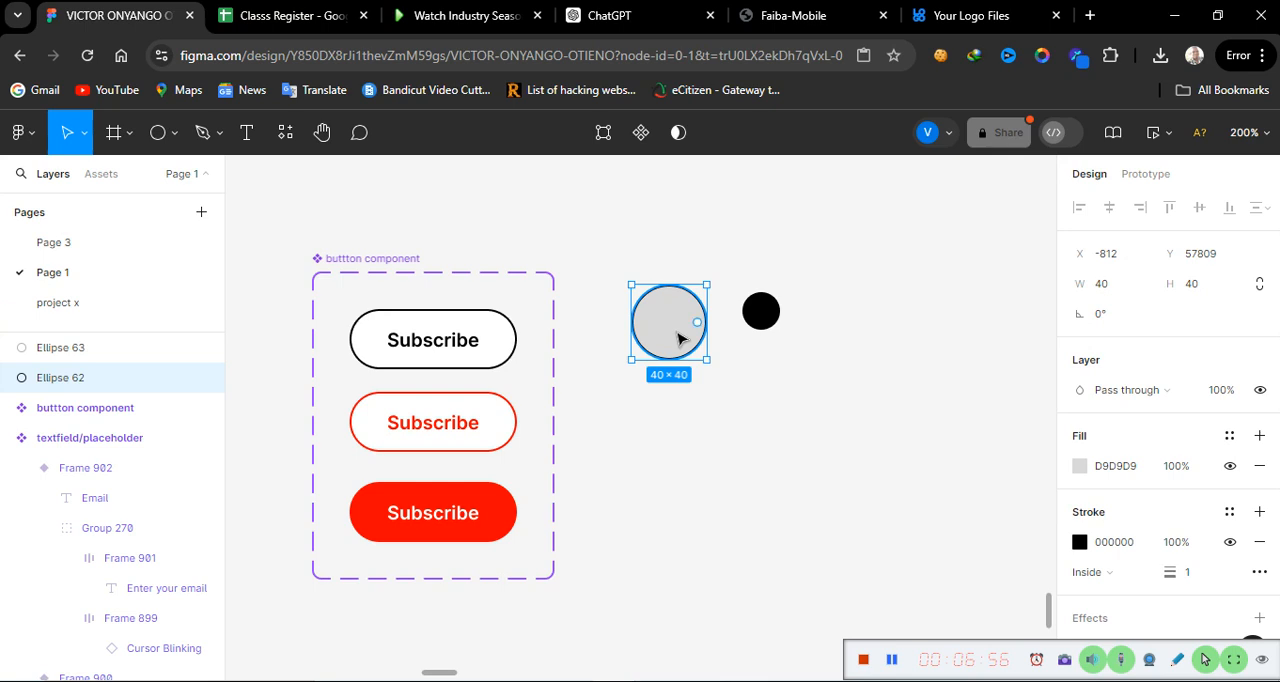
left_click(1080, 468)
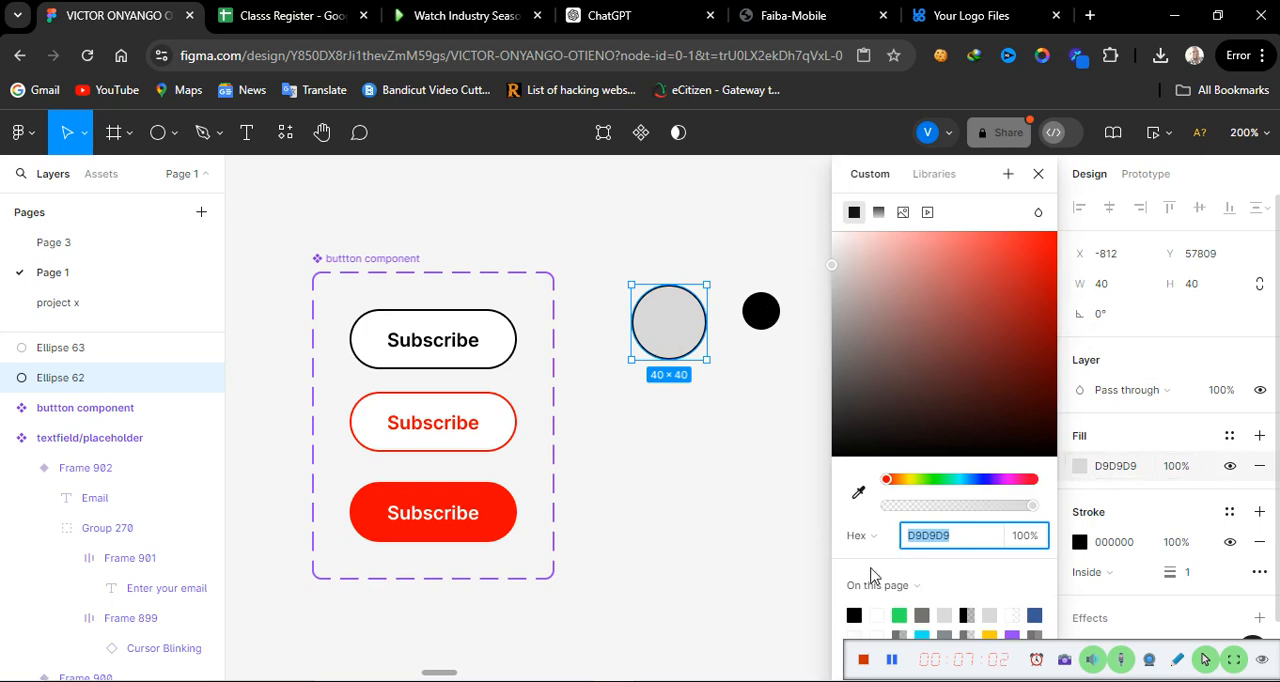
left_click(884, 614)
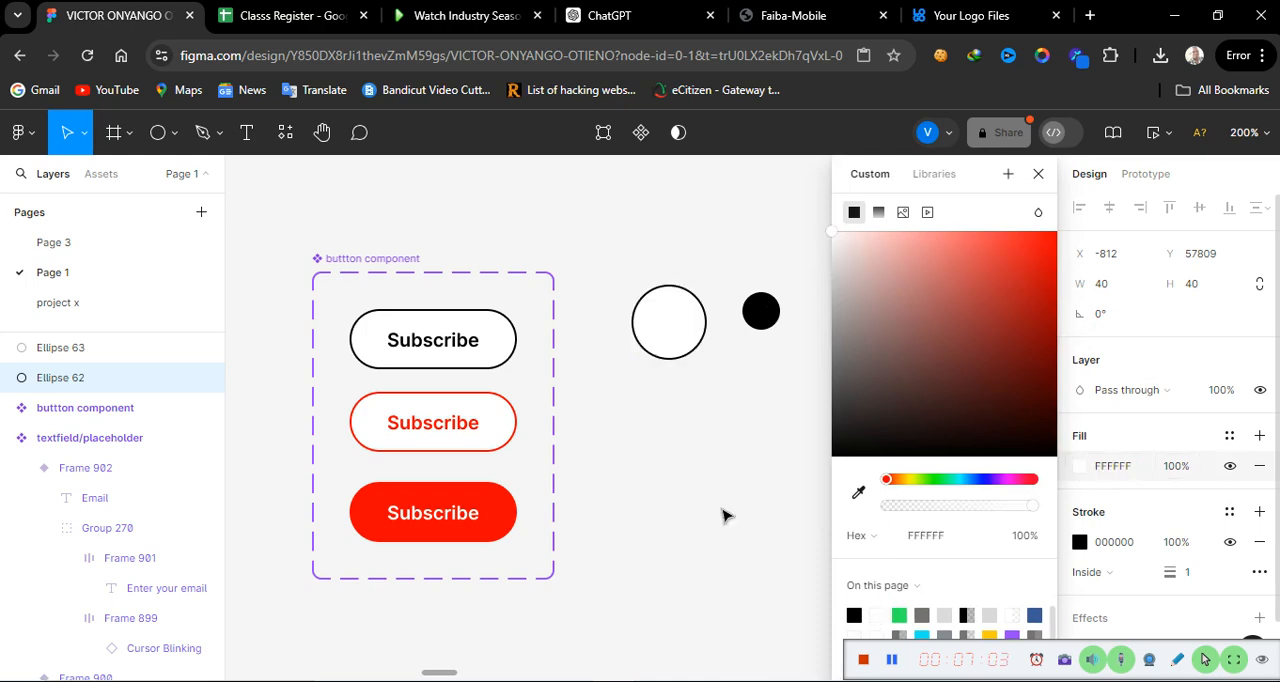
left_click(757, 440)
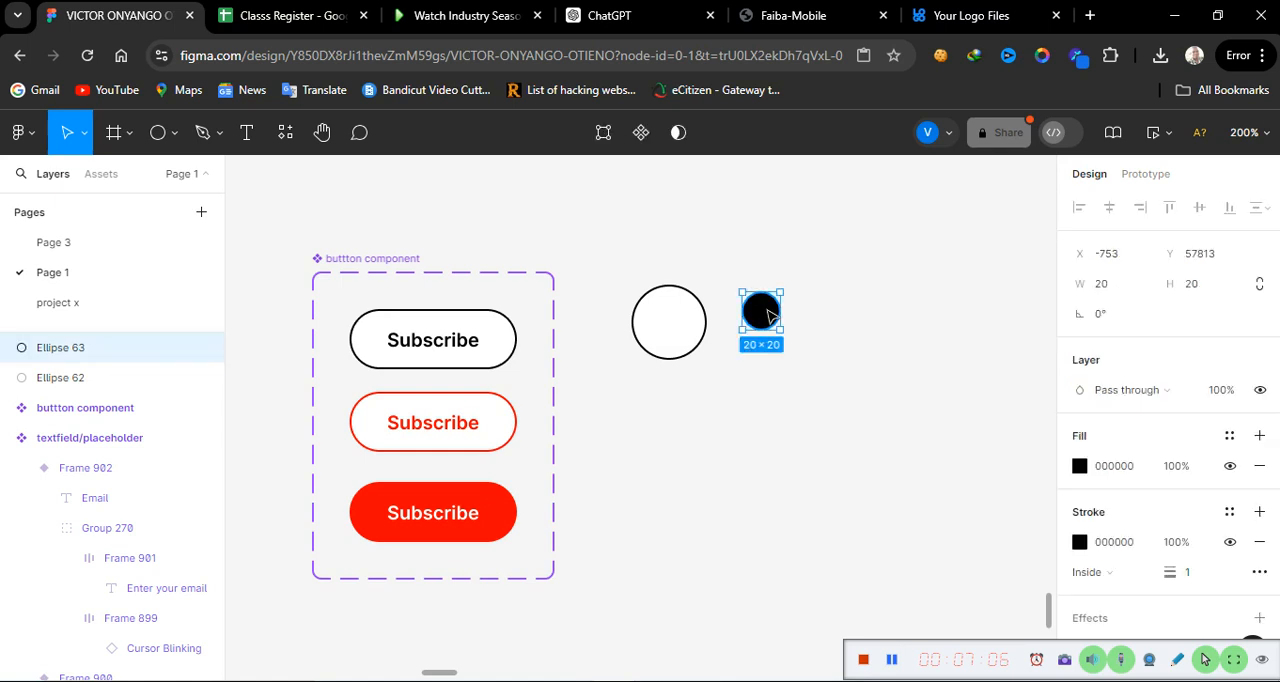
Step: Centre the small black circle inside the large white circle and group the two into one radio button
left_click_drag(767, 316, 676, 328)
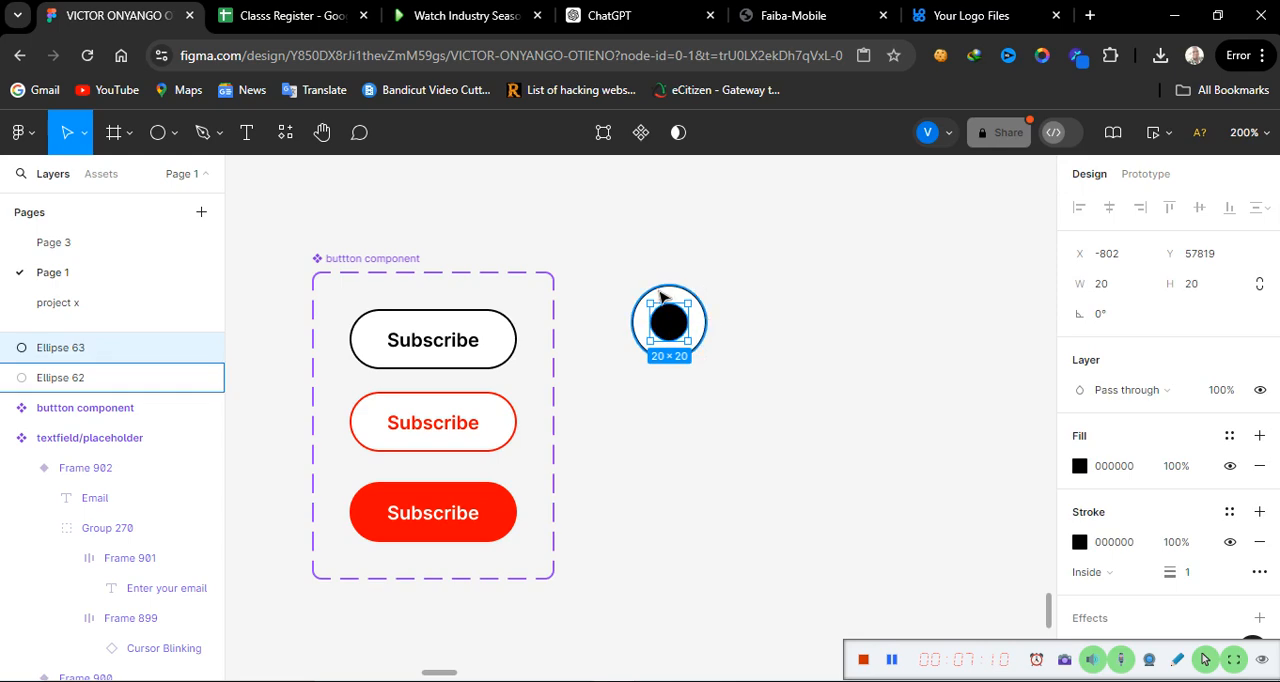
left_click_drag(575, 268, 733, 392)
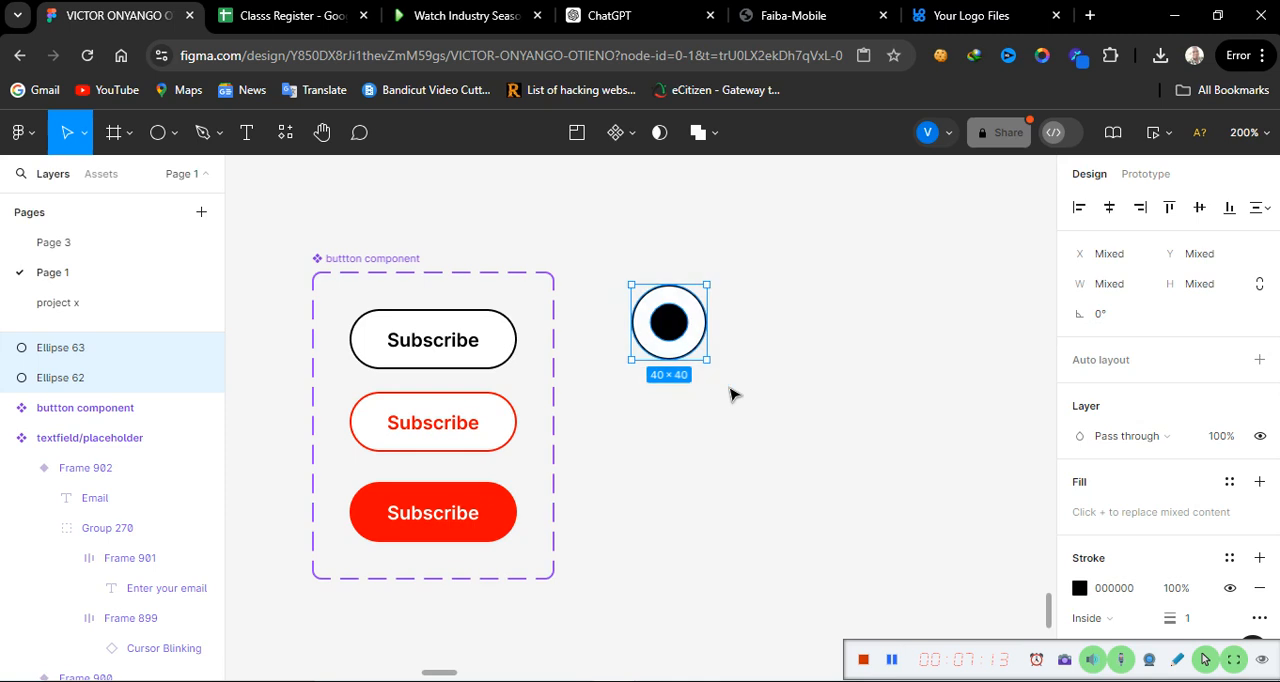
right_click(648, 340)
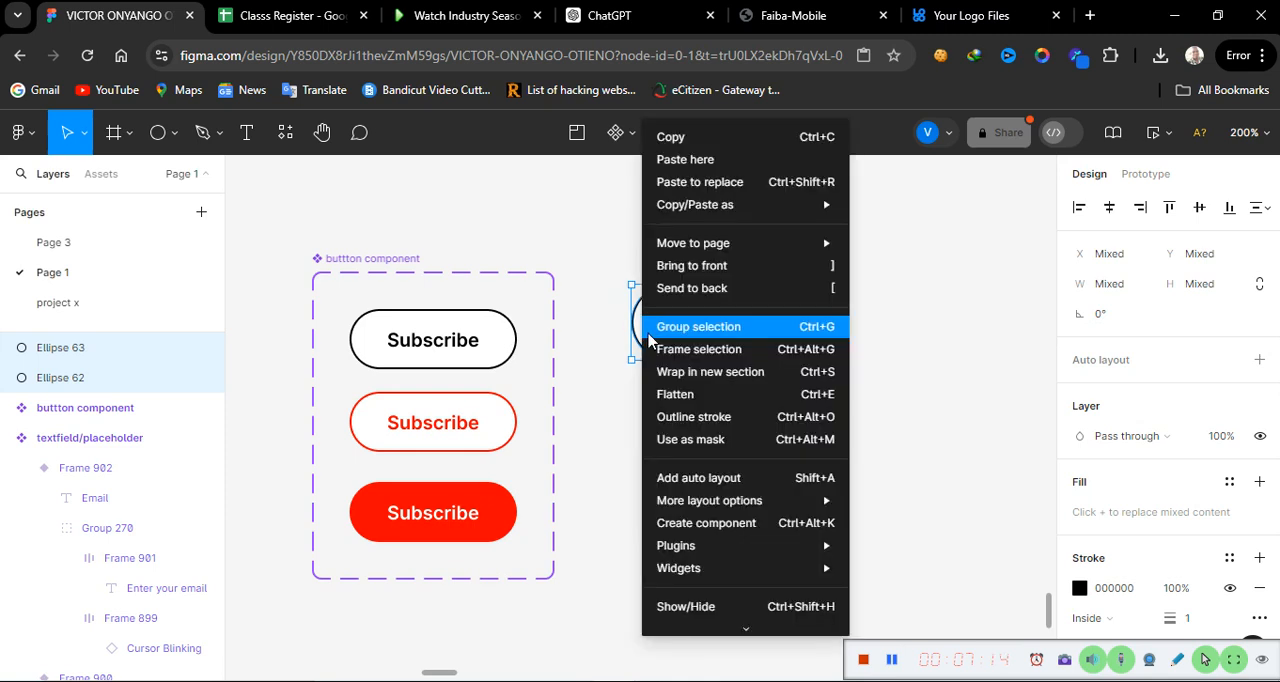
left_click(703, 327)
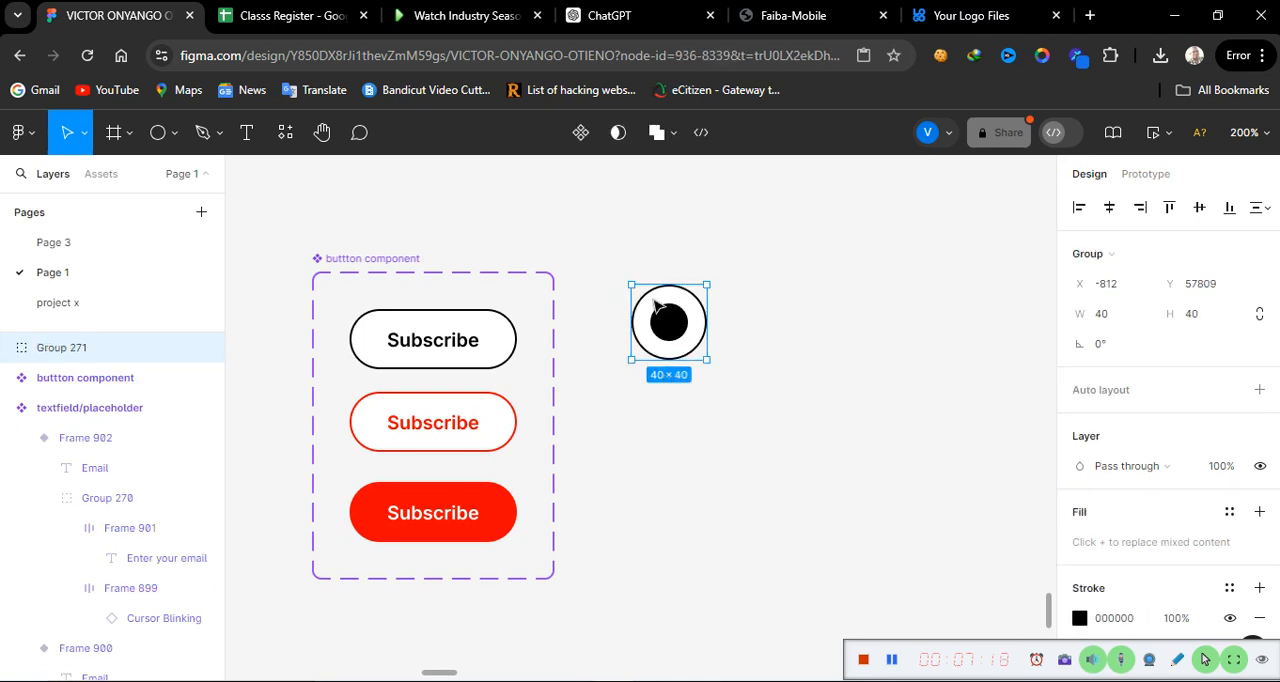
mouse_move(672, 325)
left_mouse_down()
mouse_move(668, 378)
mouse_move(654, 360)
mouse_move(675, 304)
mouse_move(668, 245)
mouse_move(679, 328)
left_mouse_up()
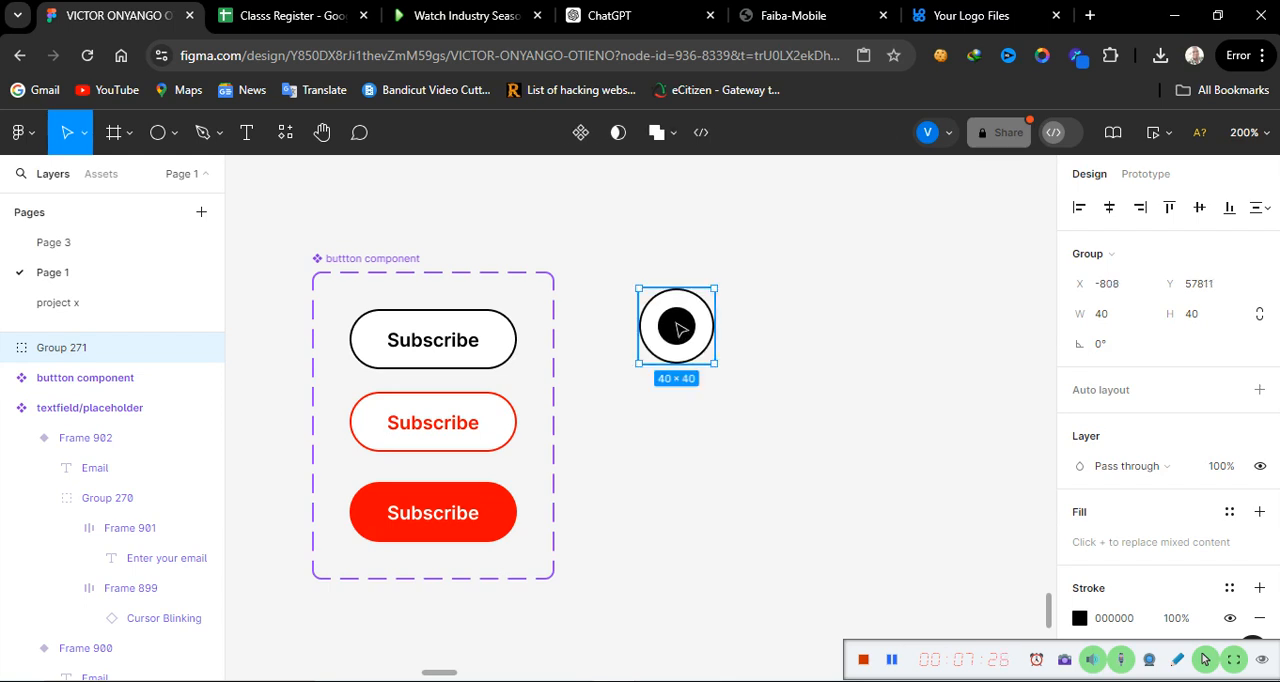
right_click(679, 328)
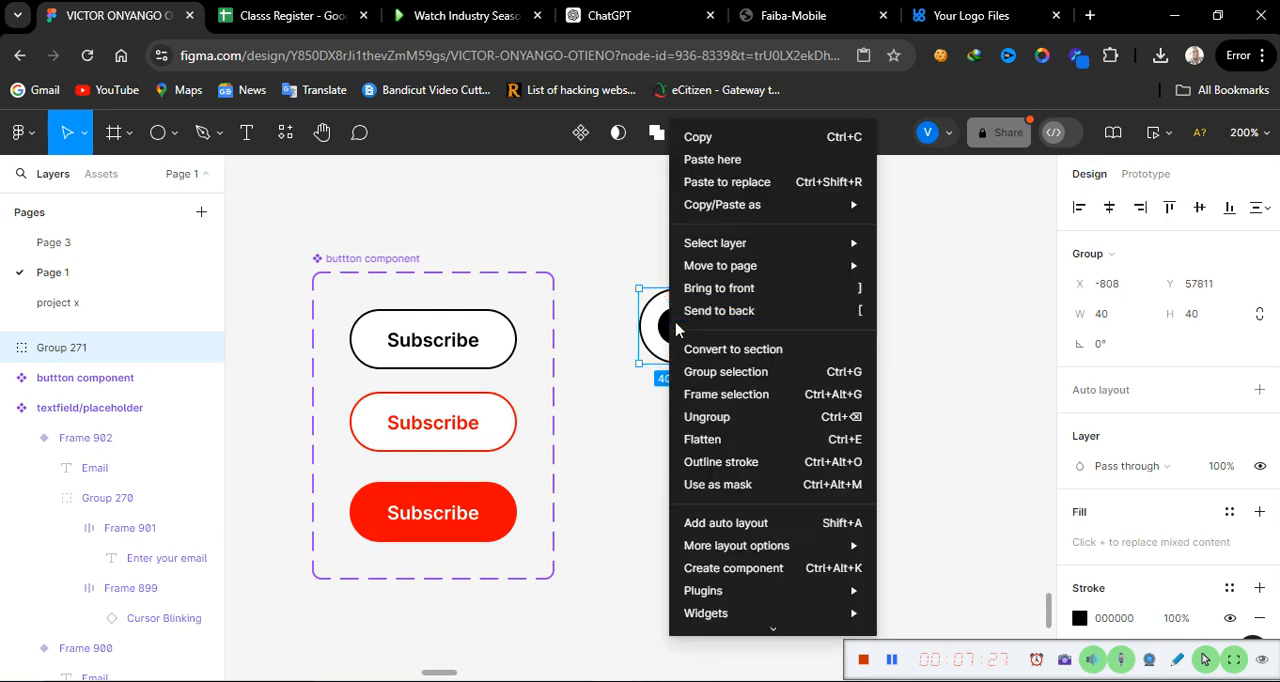
left_click(707, 147)
left_click(698, 512)
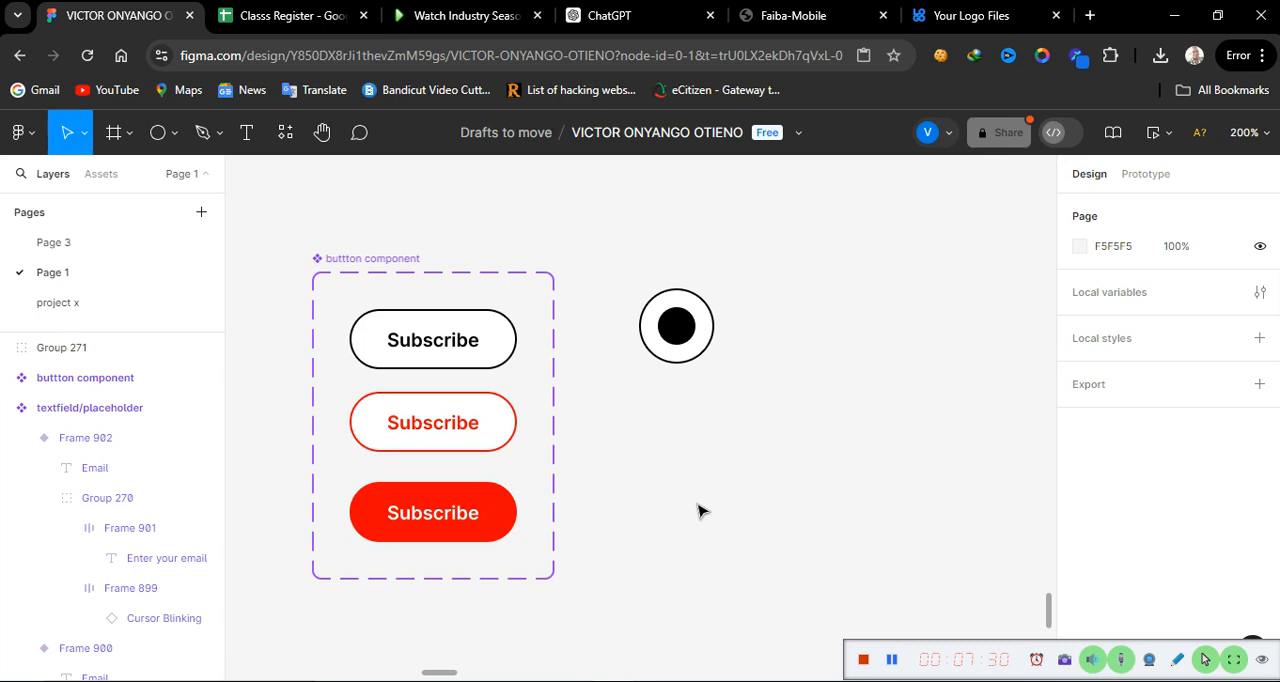
right_click(692, 414)
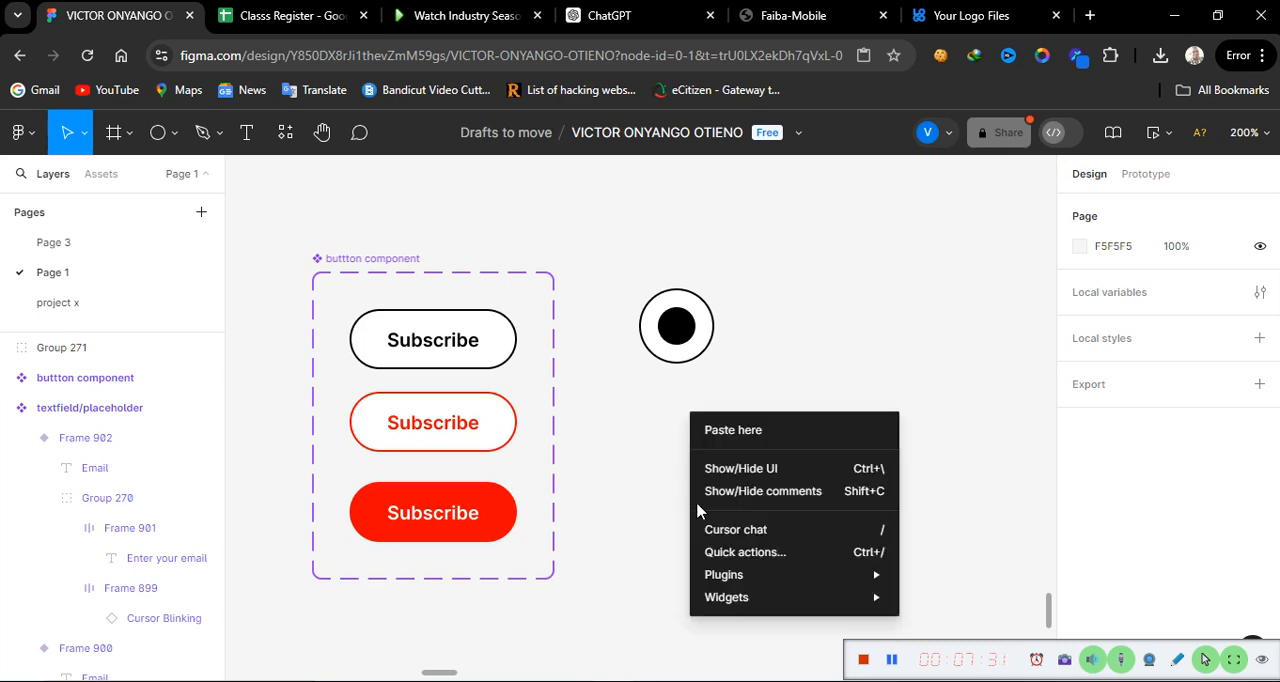
left_click(736, 431)
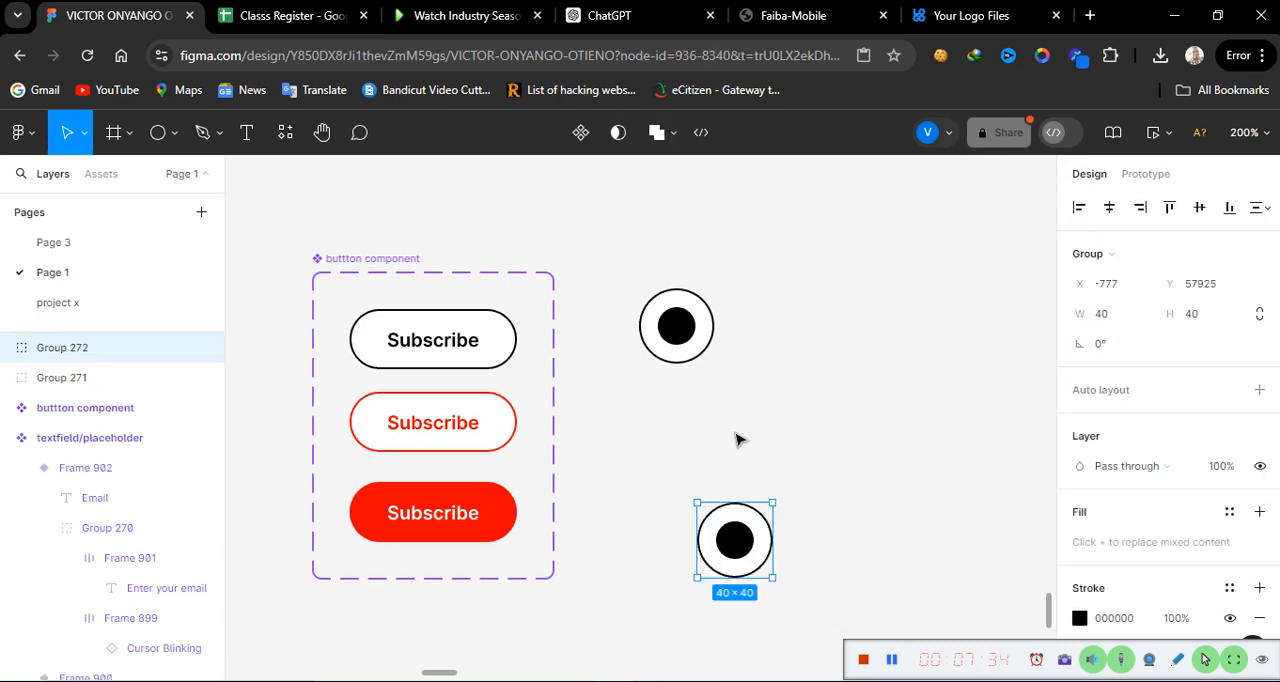
key("Delete")
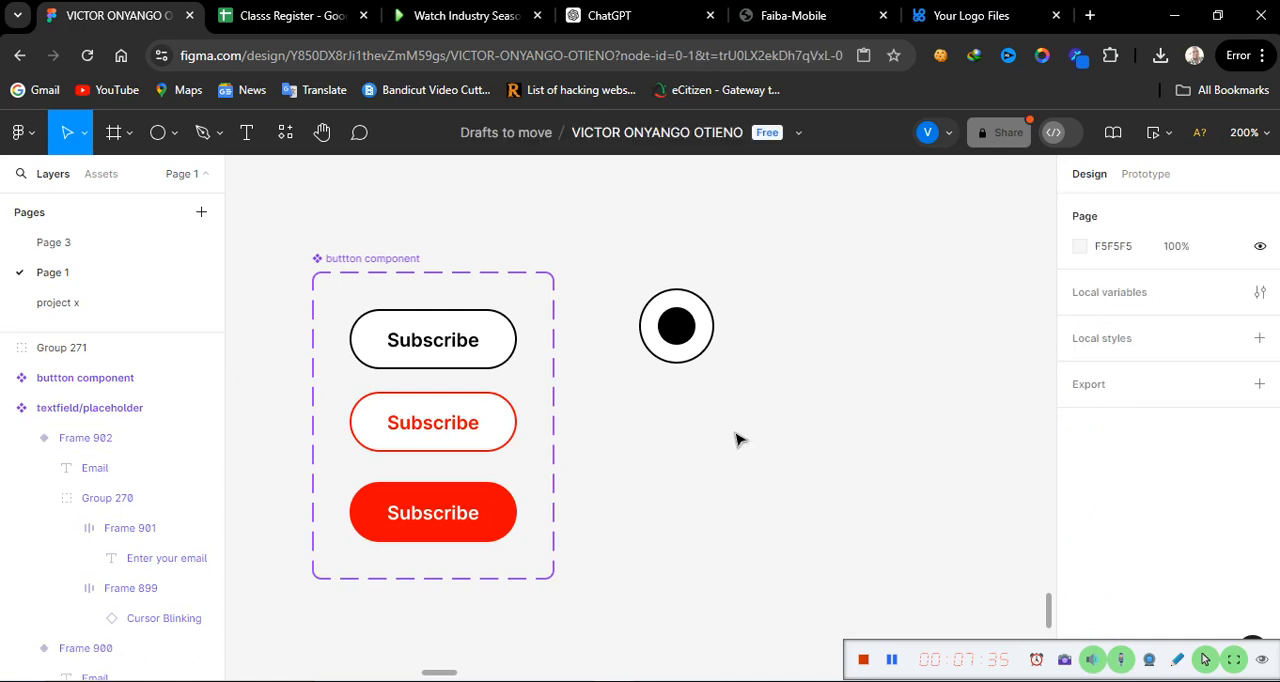
Step: Duplicate the grouped radio button twice, stacking both copies in a vertical column below the original
left_click(680, 345)
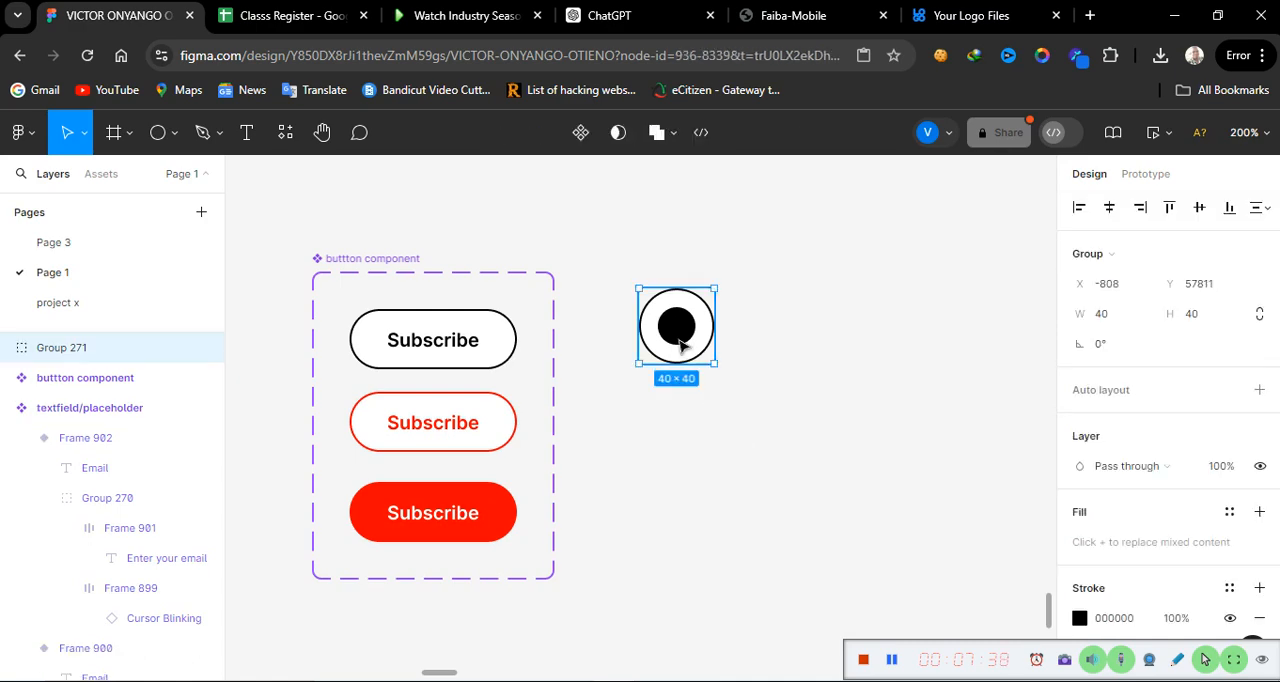
left_click_drag(680, 345, 677, 447)
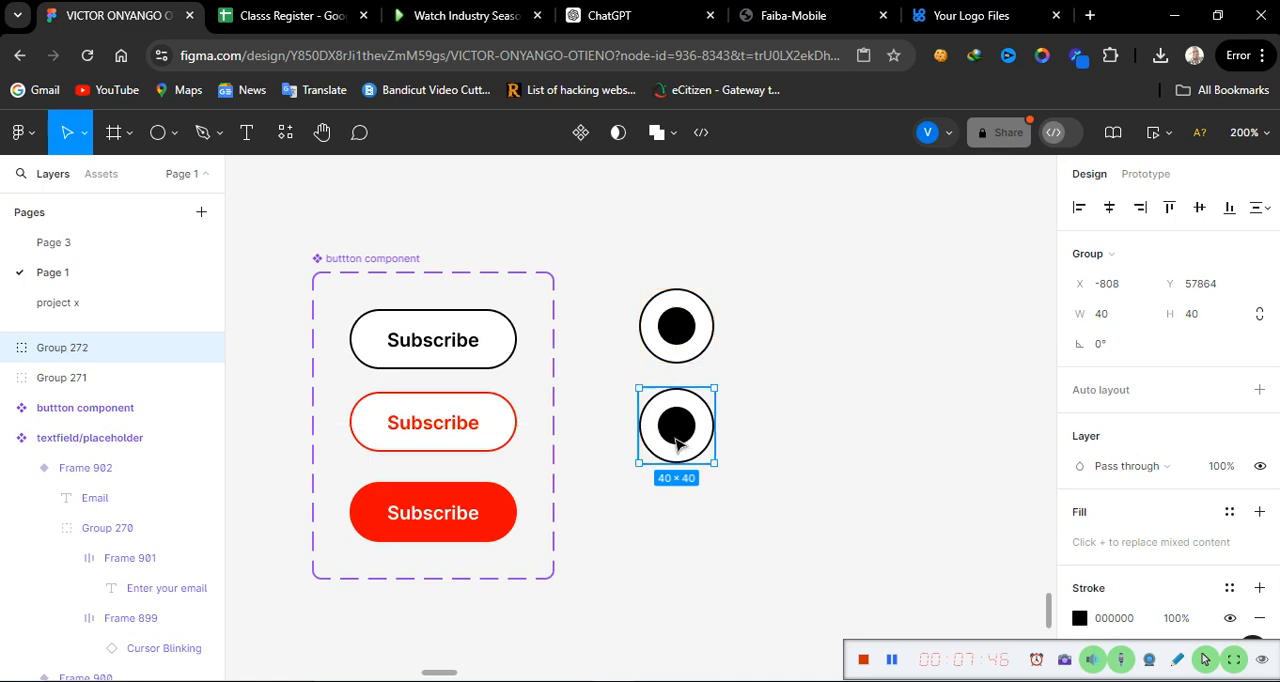
left_click_drag(677, 447, 676, 554)
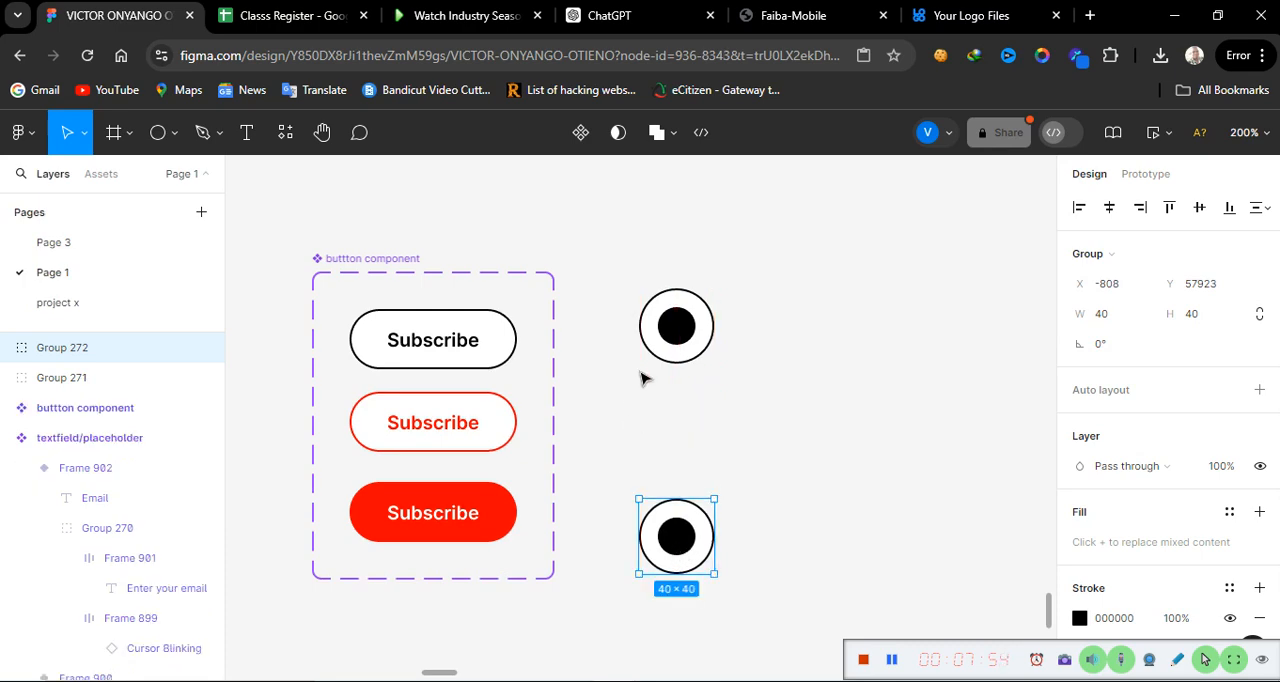
key("ctrl+z")
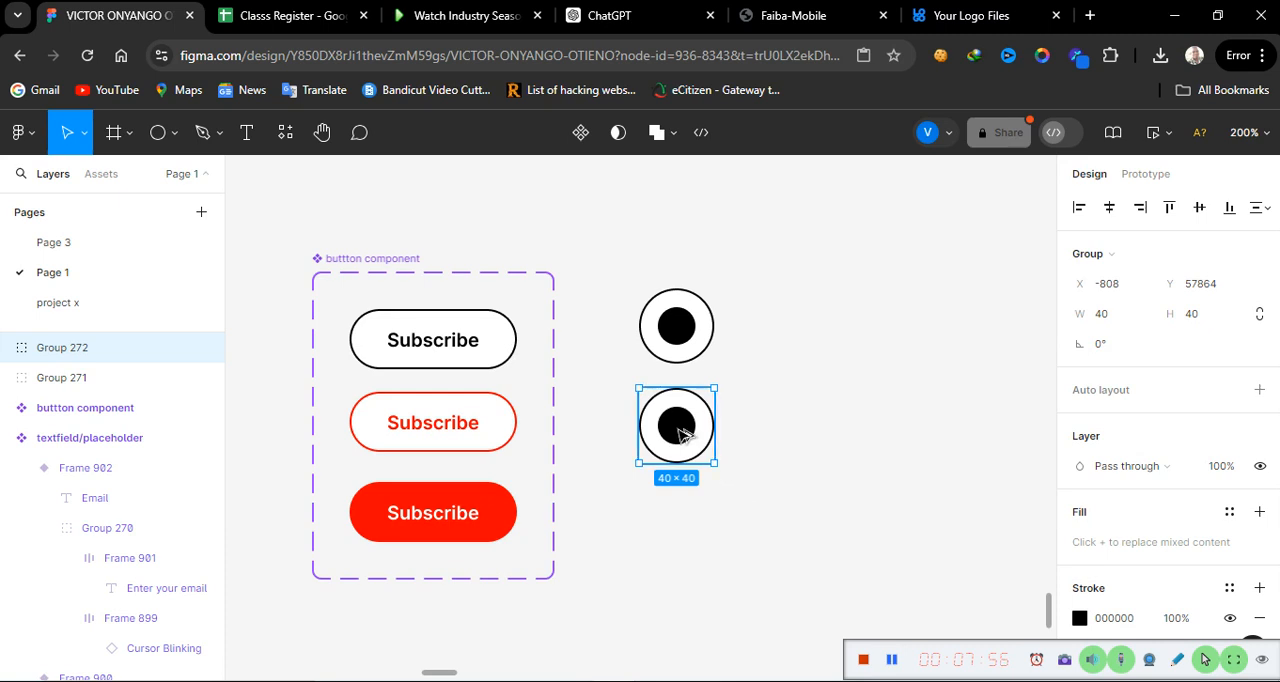
left_click_drag(679, 434, 678, 550)
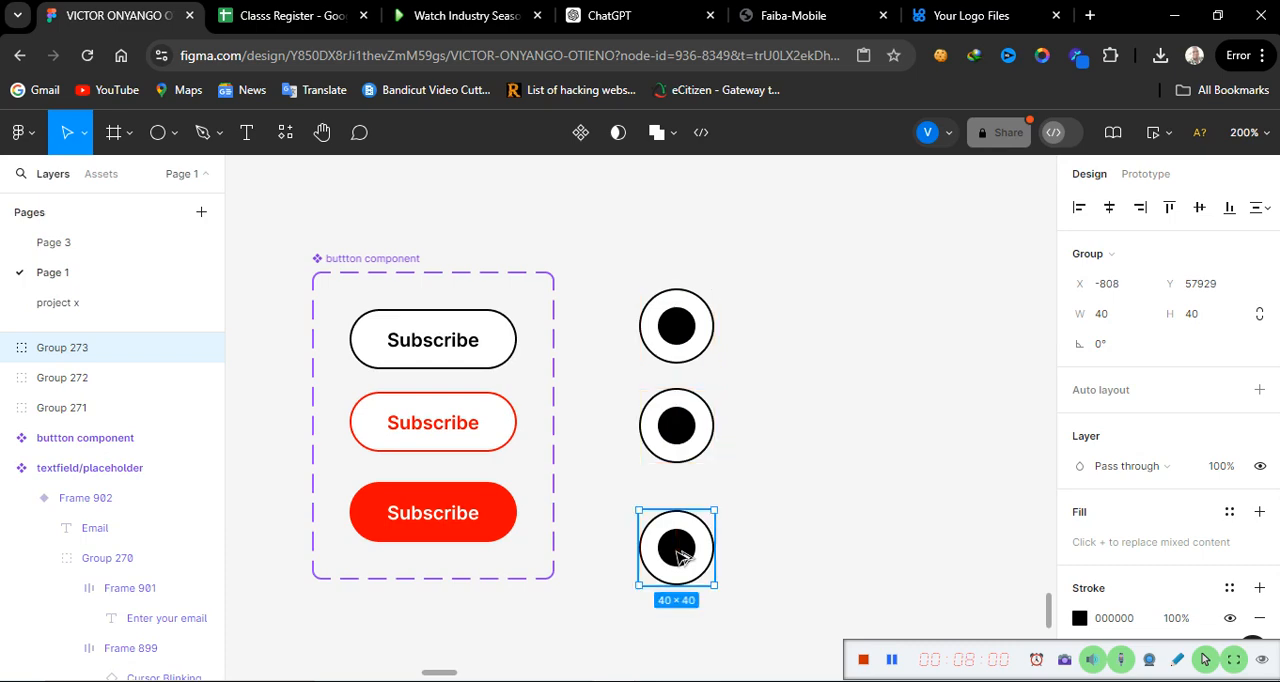
left_click(832, 458)
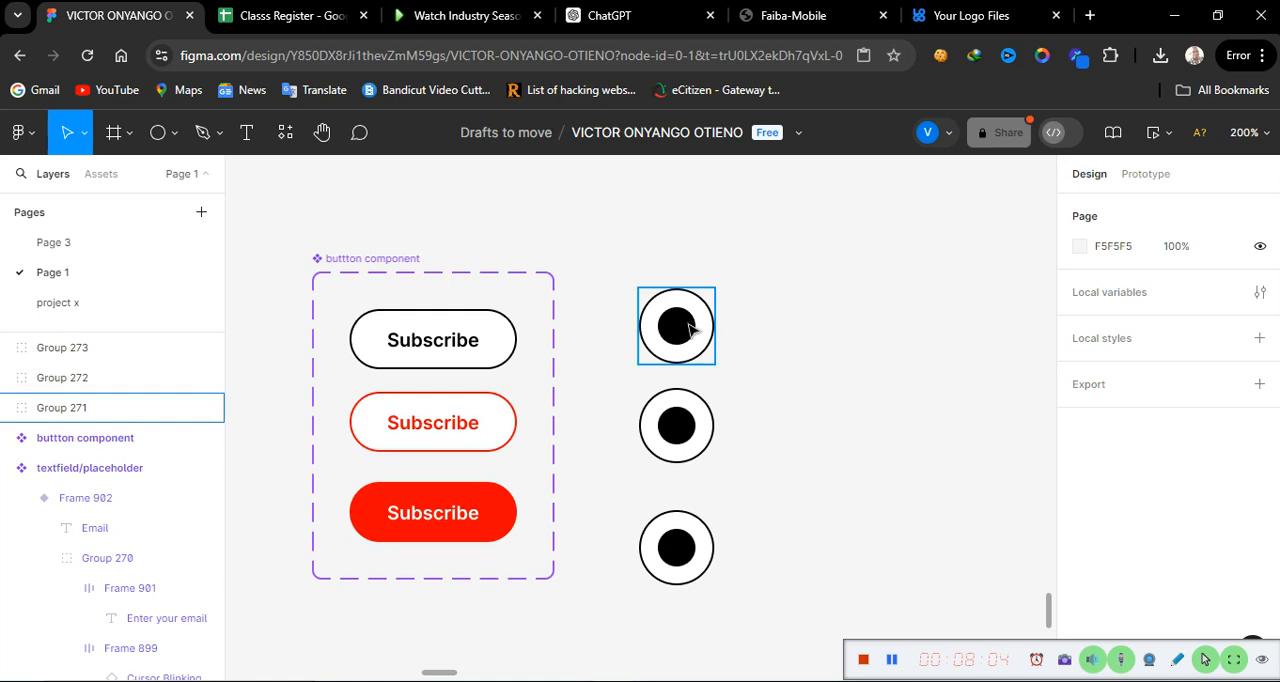
Step: Set the fill of the middle radio button's inner circle to red (FF0000)
left_click(678, 450)
double_click(678, 448)
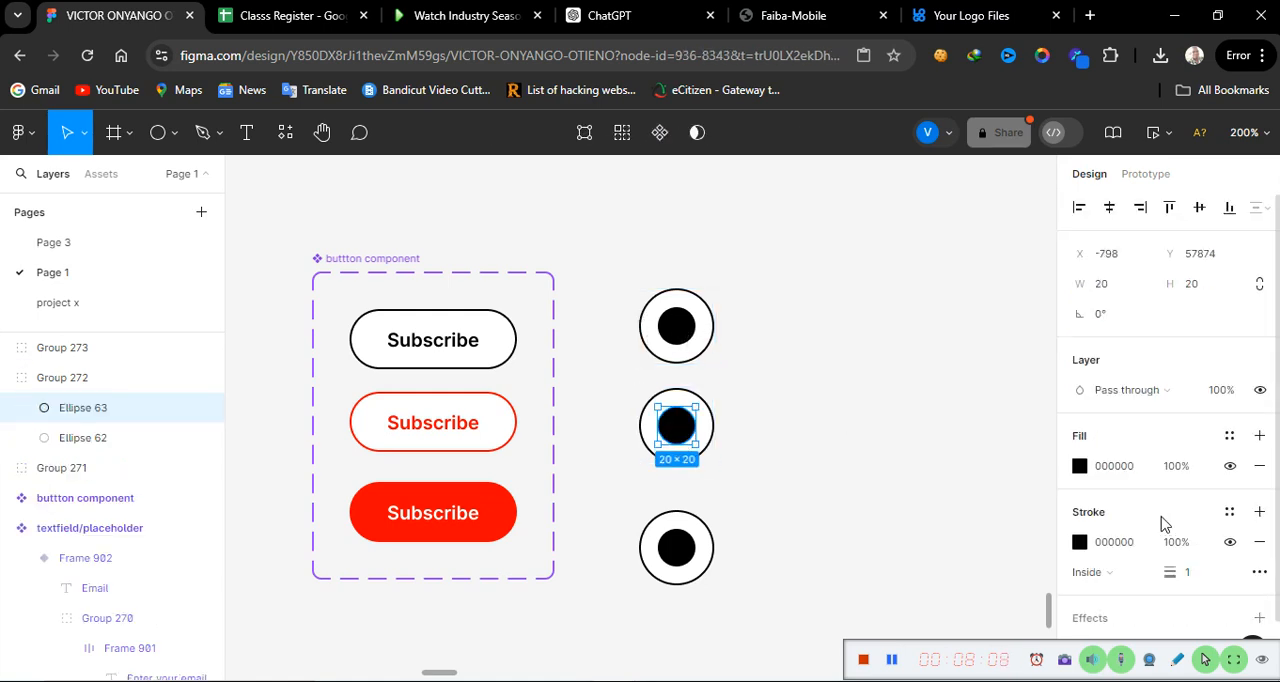
left_click(1120, 466)
type("f")
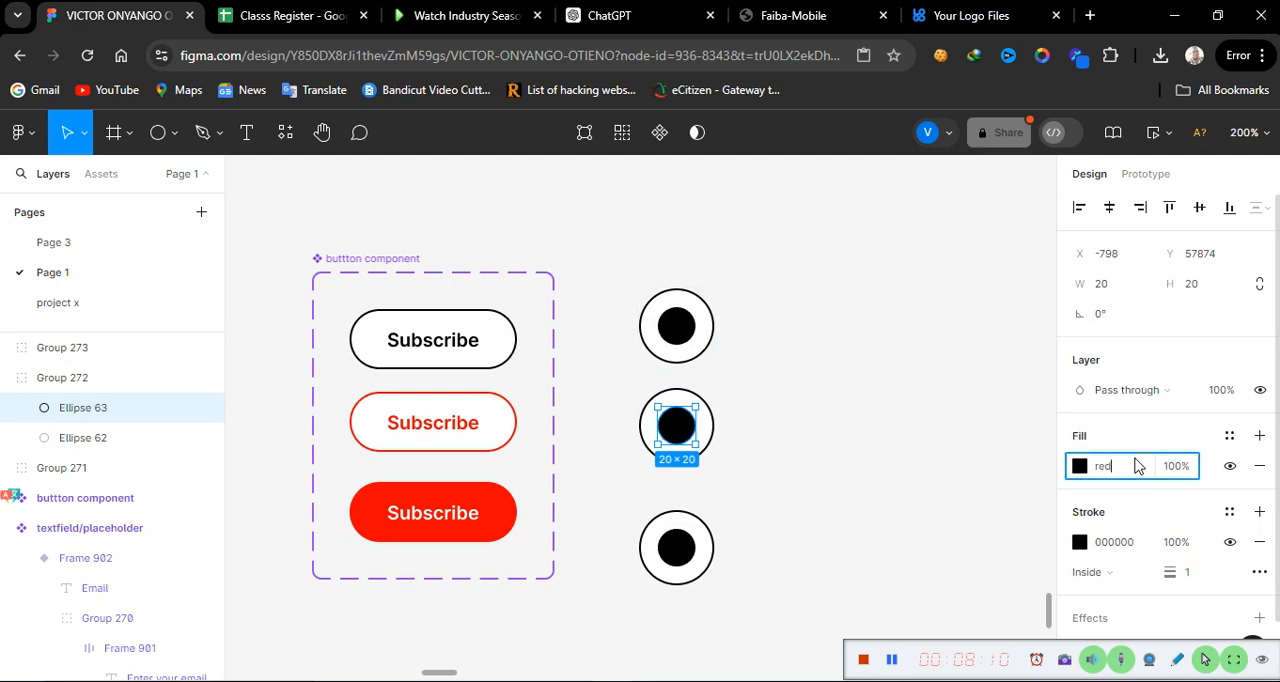
type("ed")
key("Return")
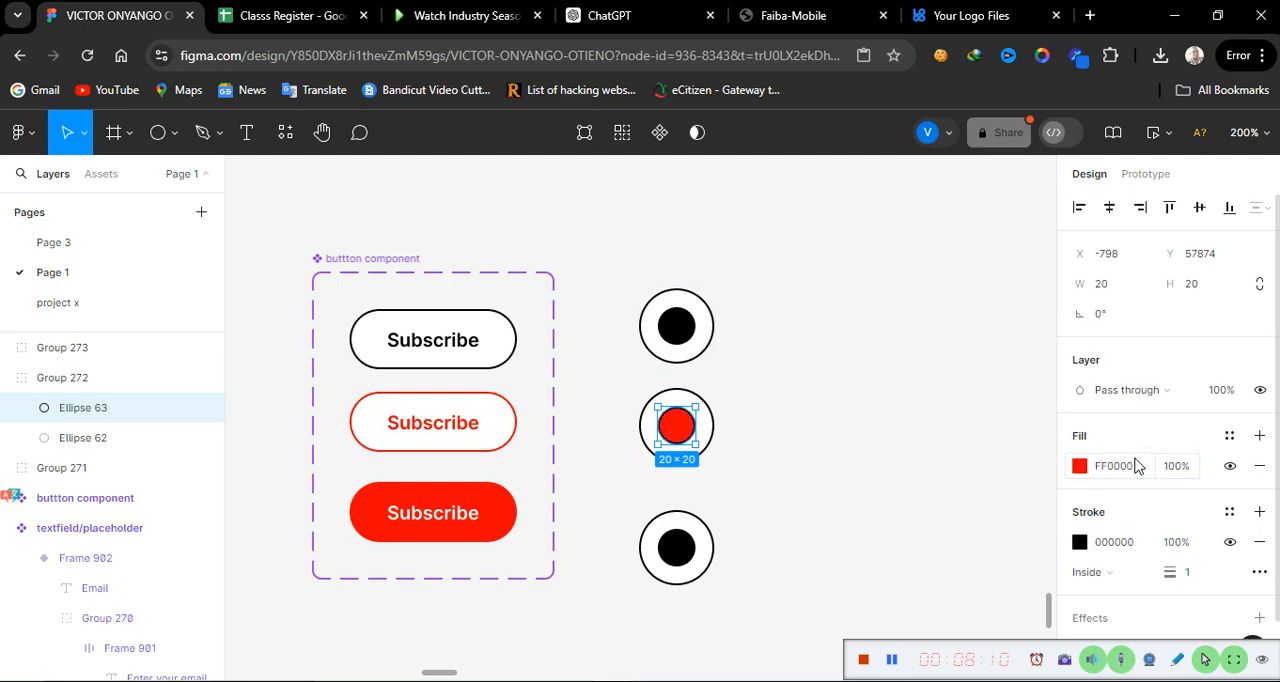
Step: Set the stroke of the middle radio button's outer circle to red (FF0000)
left_click(649, 433)
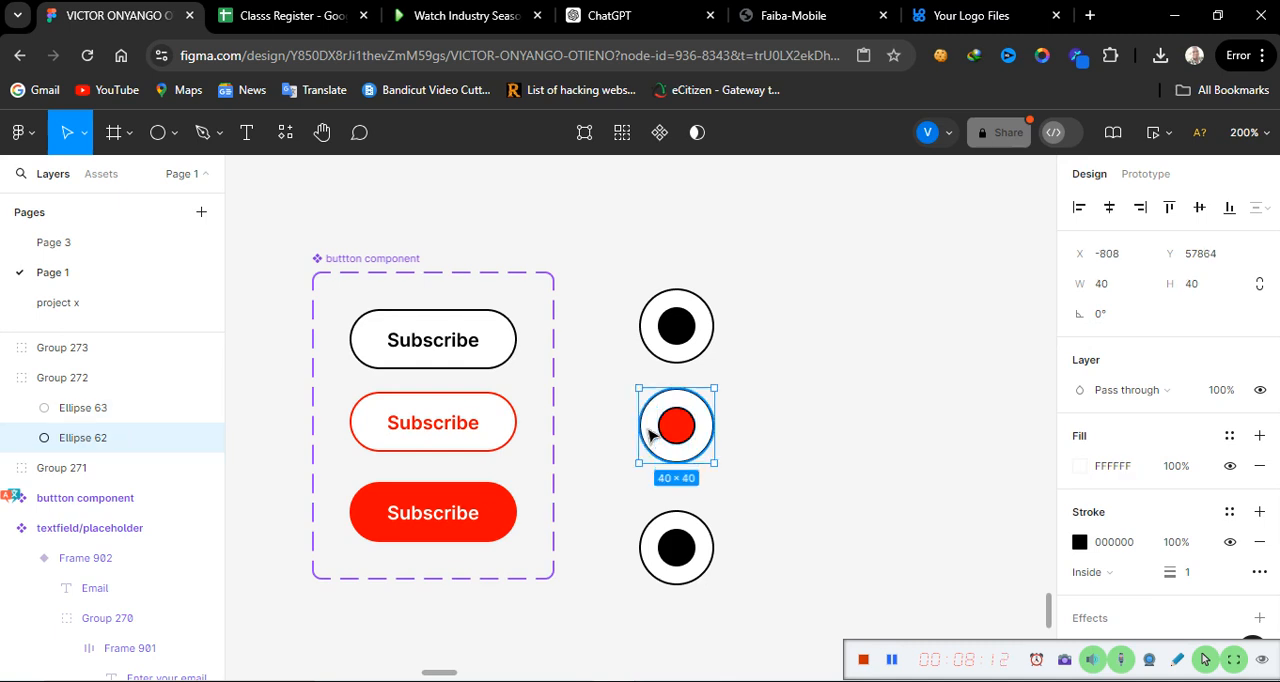
left_click(1137, 545)
type("red")
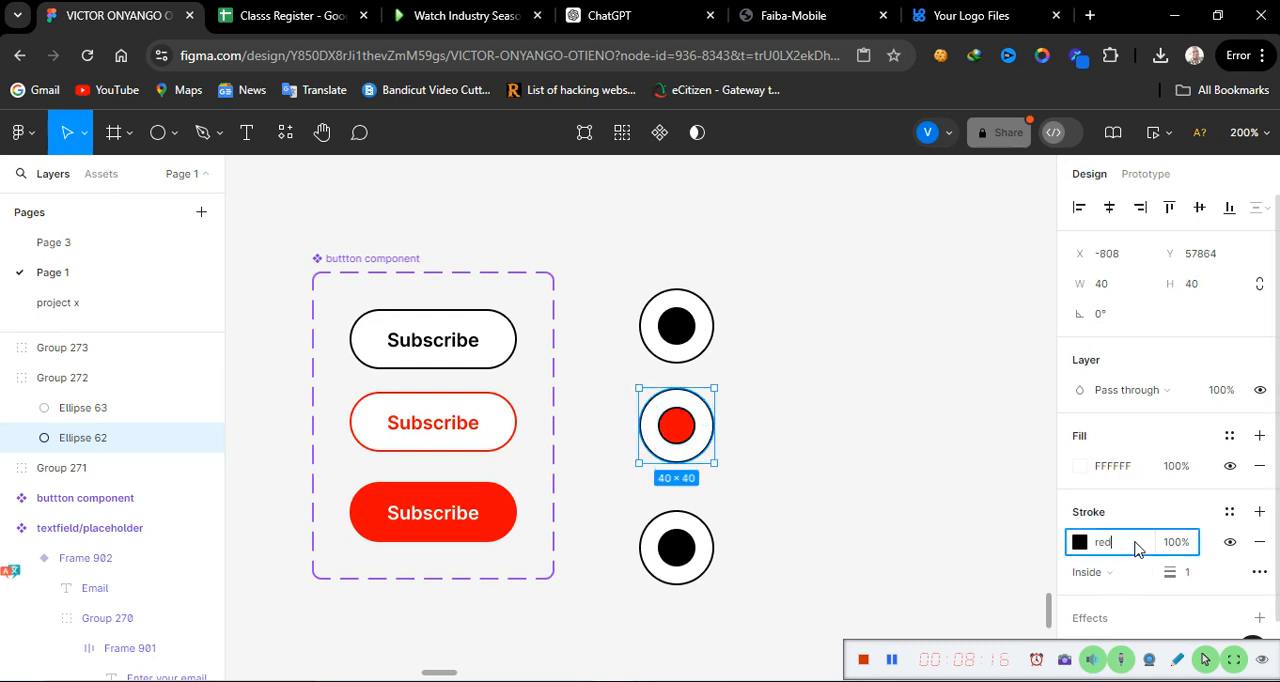
key("Return")
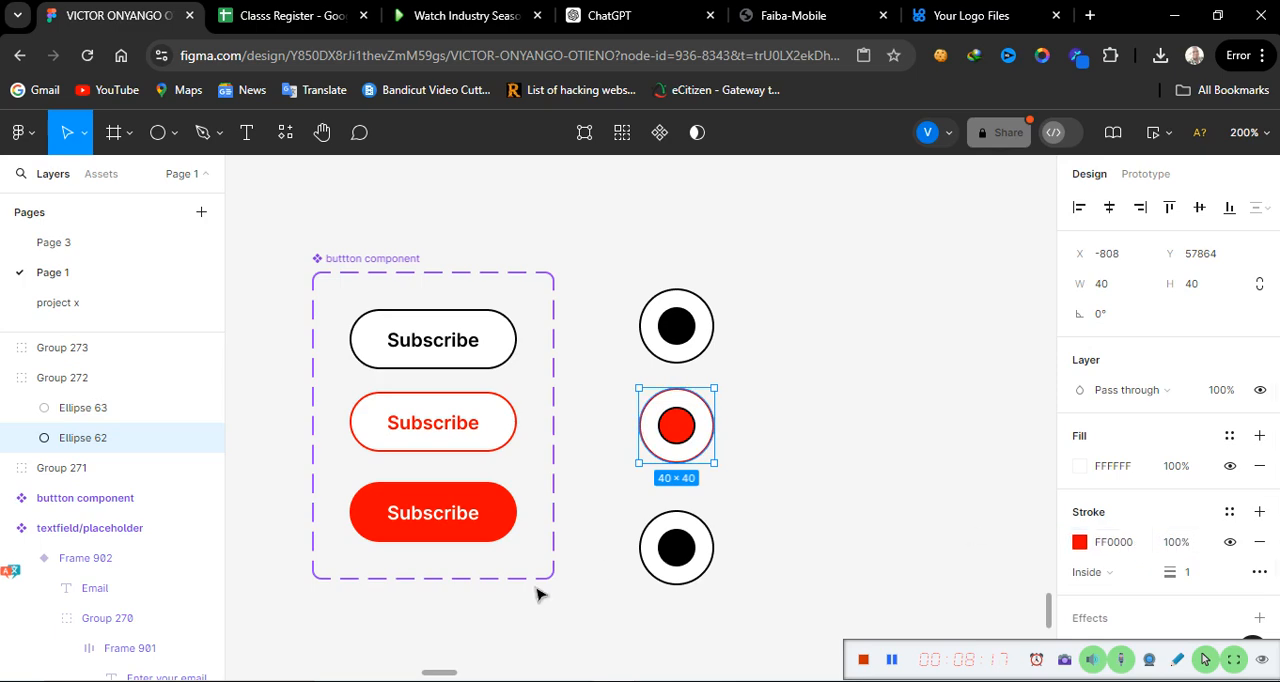
Step: Hide the black stroke on the middle radio button's red inner circle
left_click(683, 577)
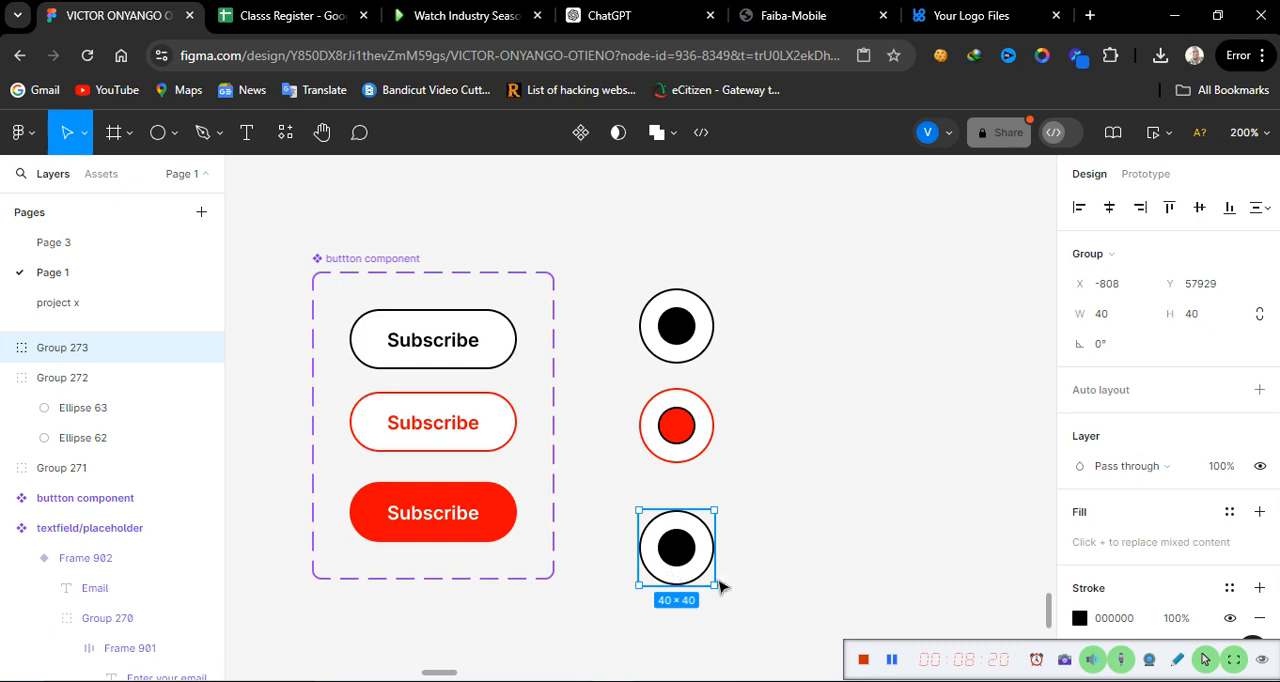
double_click(686, 440)
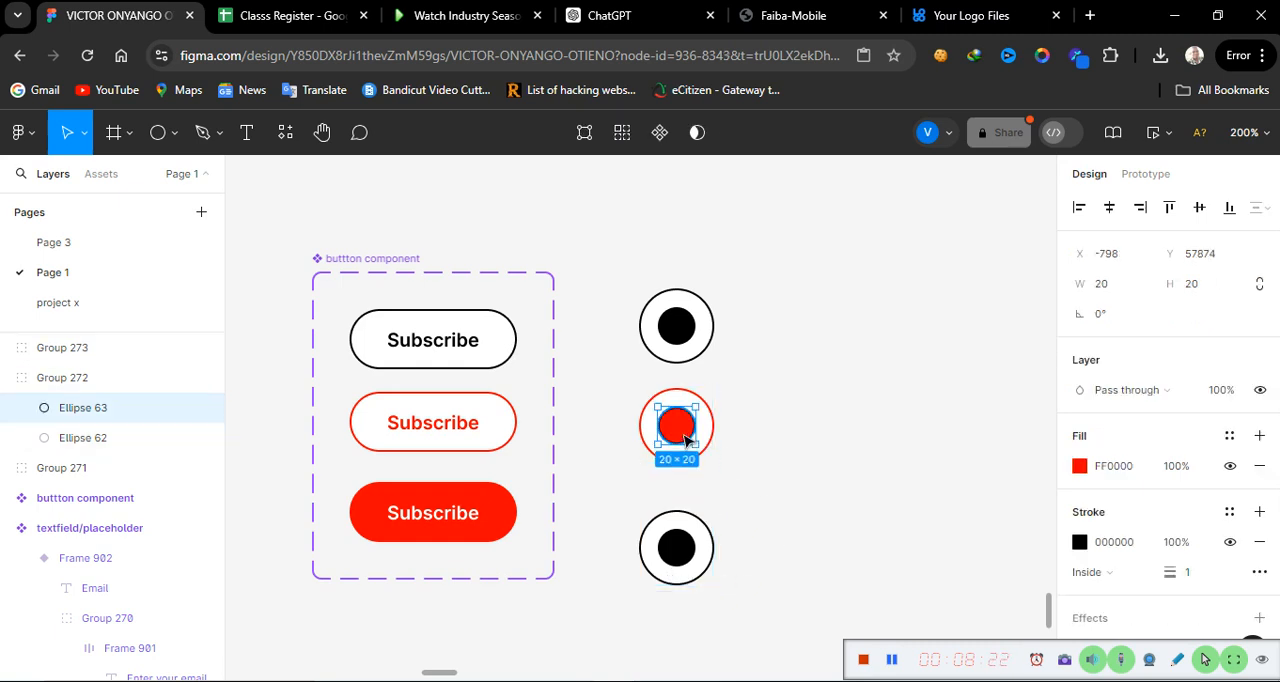
left_click(1227, 543)
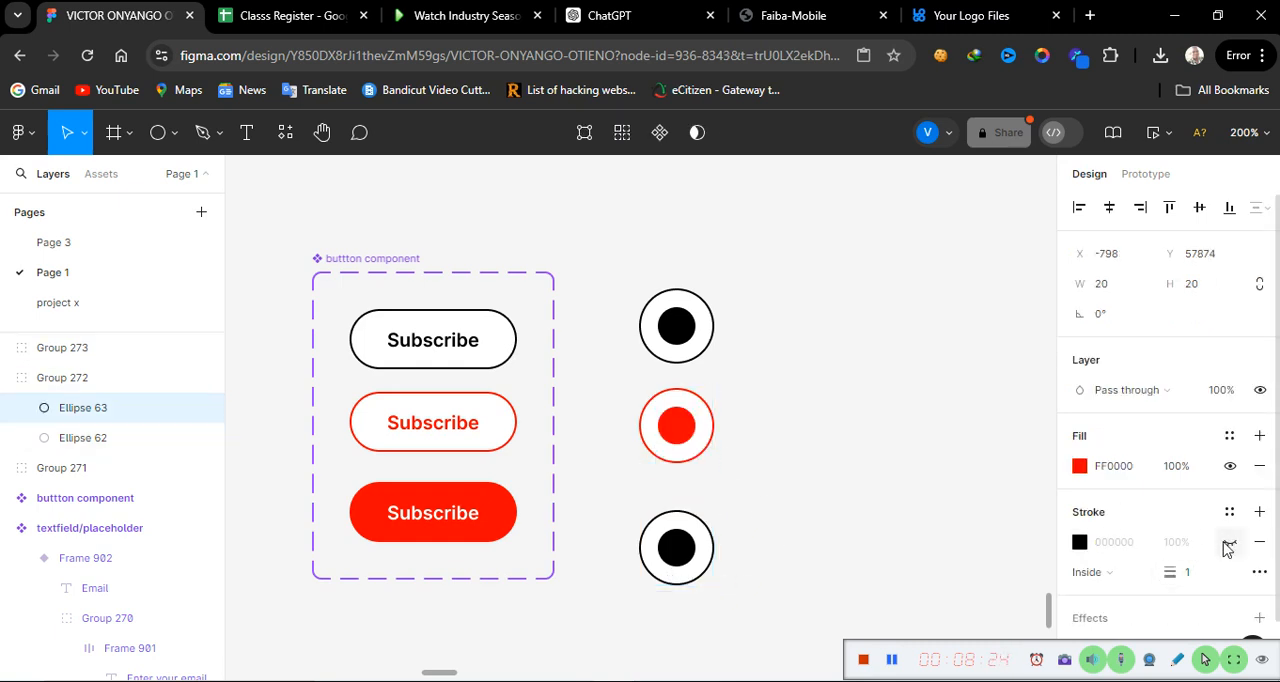
left_click(762, 486)
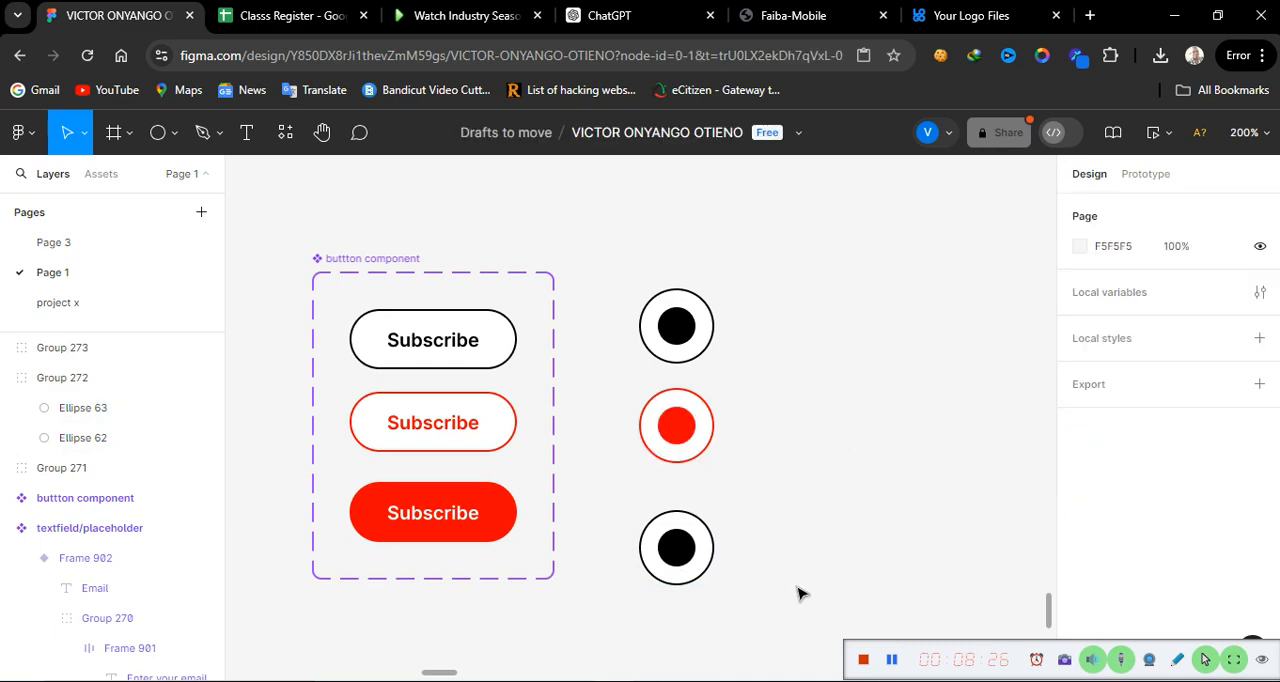
Step: Change the white fill of the lowest radio button's outer circle to red (FF0000)
left_click(668, 568)
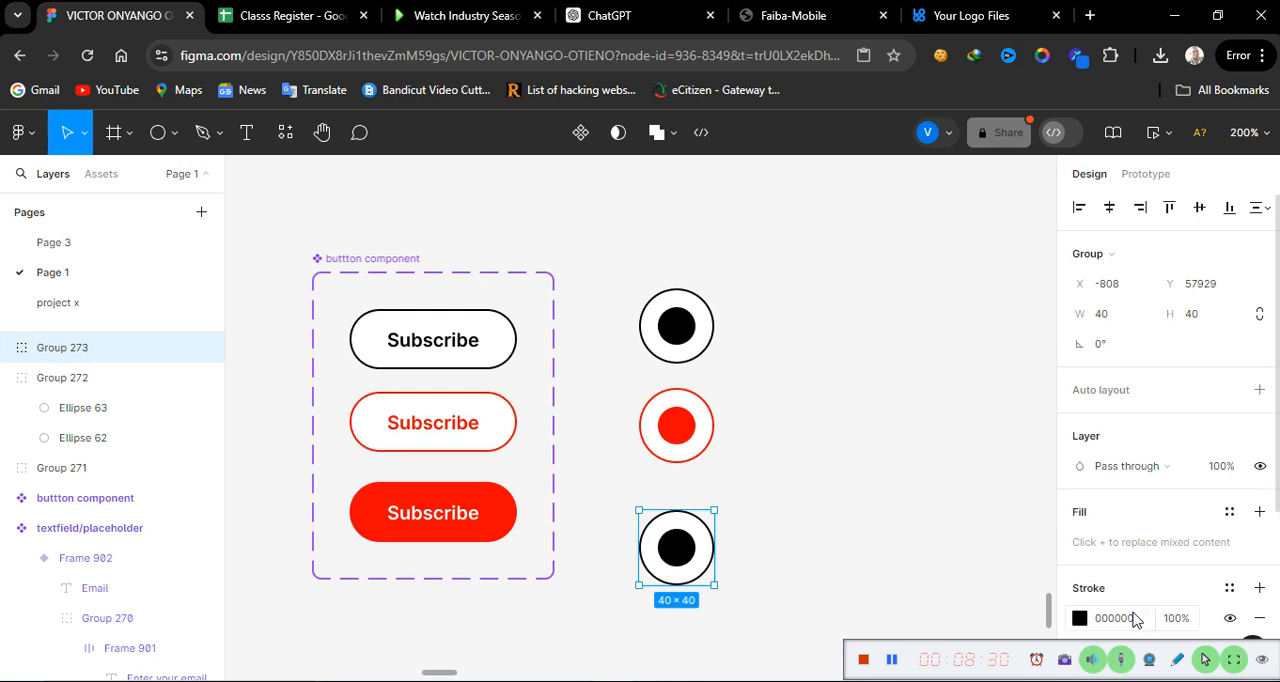
scroll(1133, 620, "down", 3)
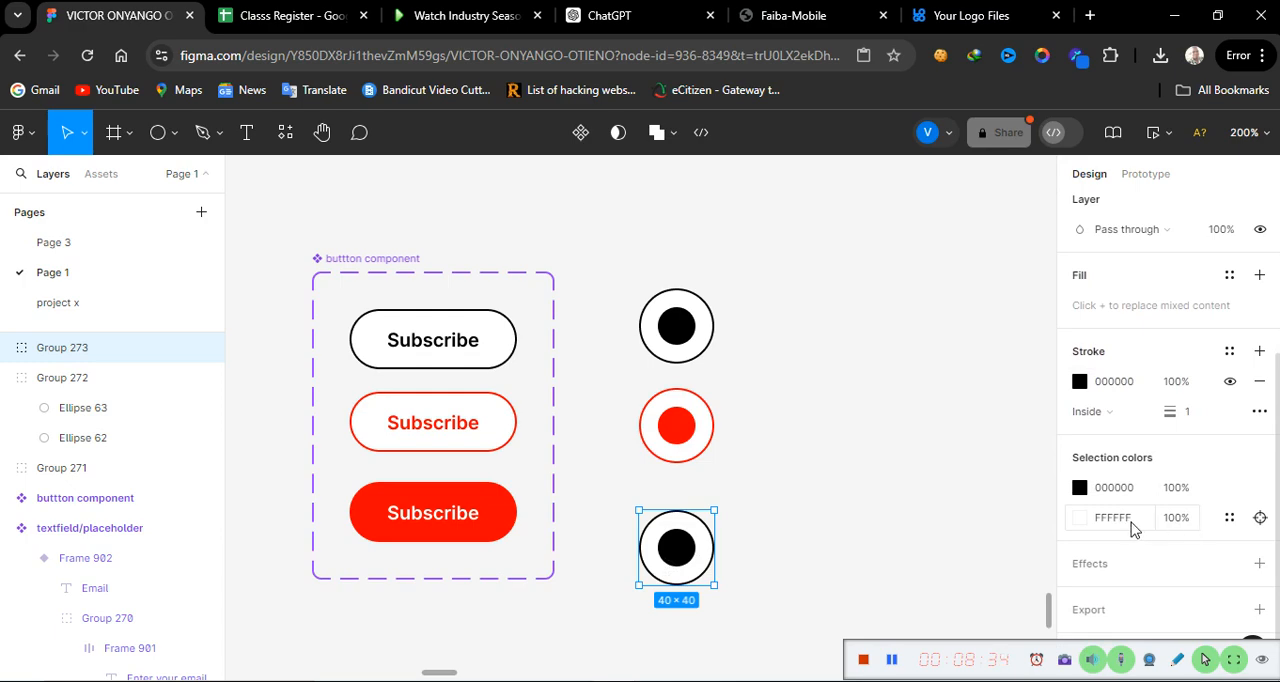
left_click(1113, 518)
double_click(1113, 518)
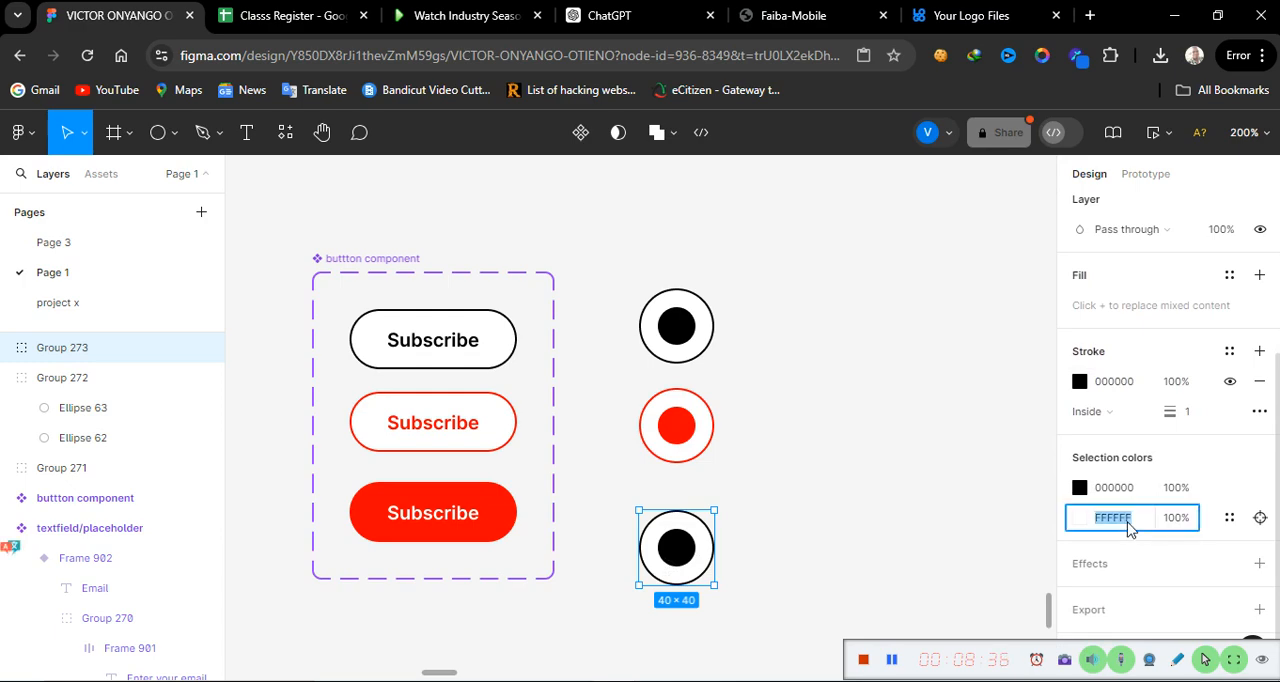
type("red")
key("Return")
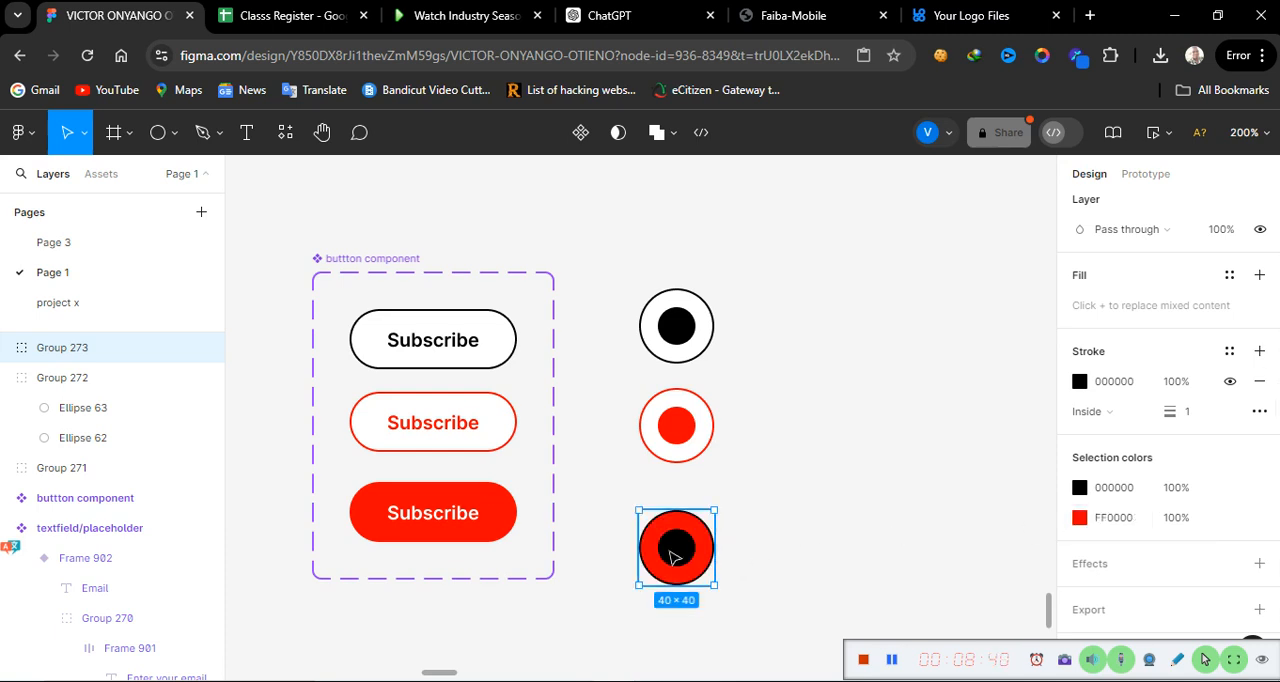
Step: Set the lowest radio button's inner circle fill to white (FFFFFF) and hide its stroke
double_click(673, 557)
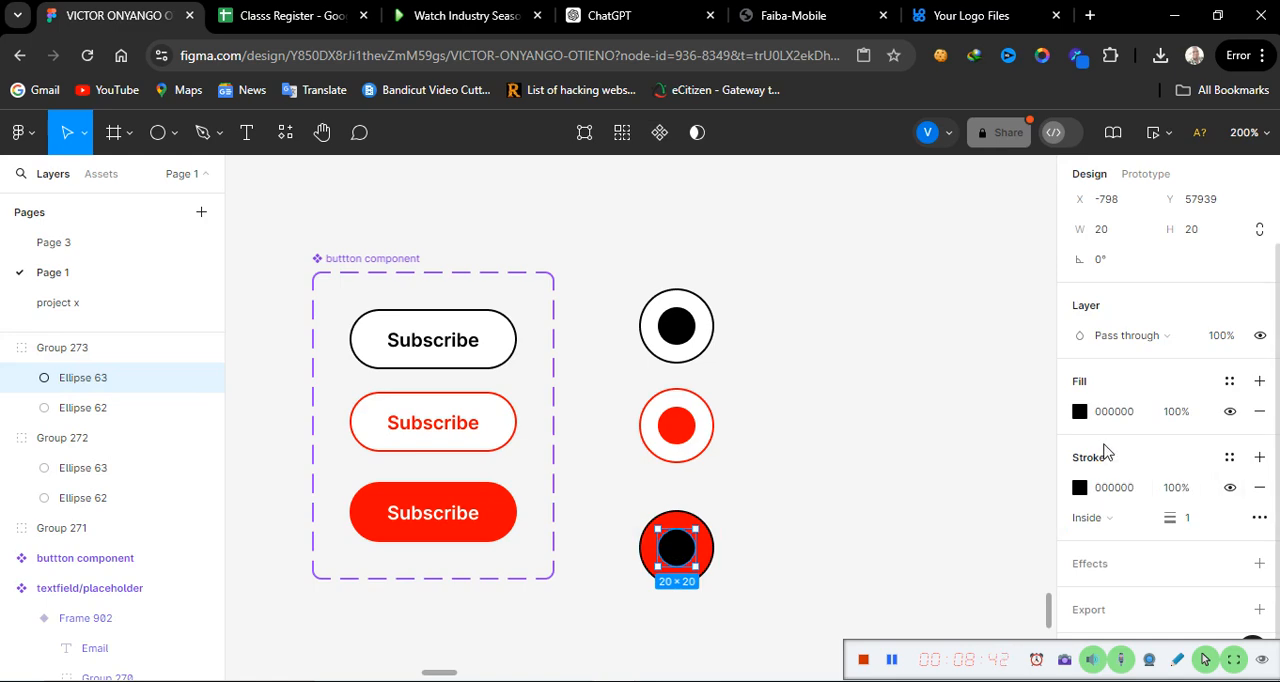
left_click(1136, 420)
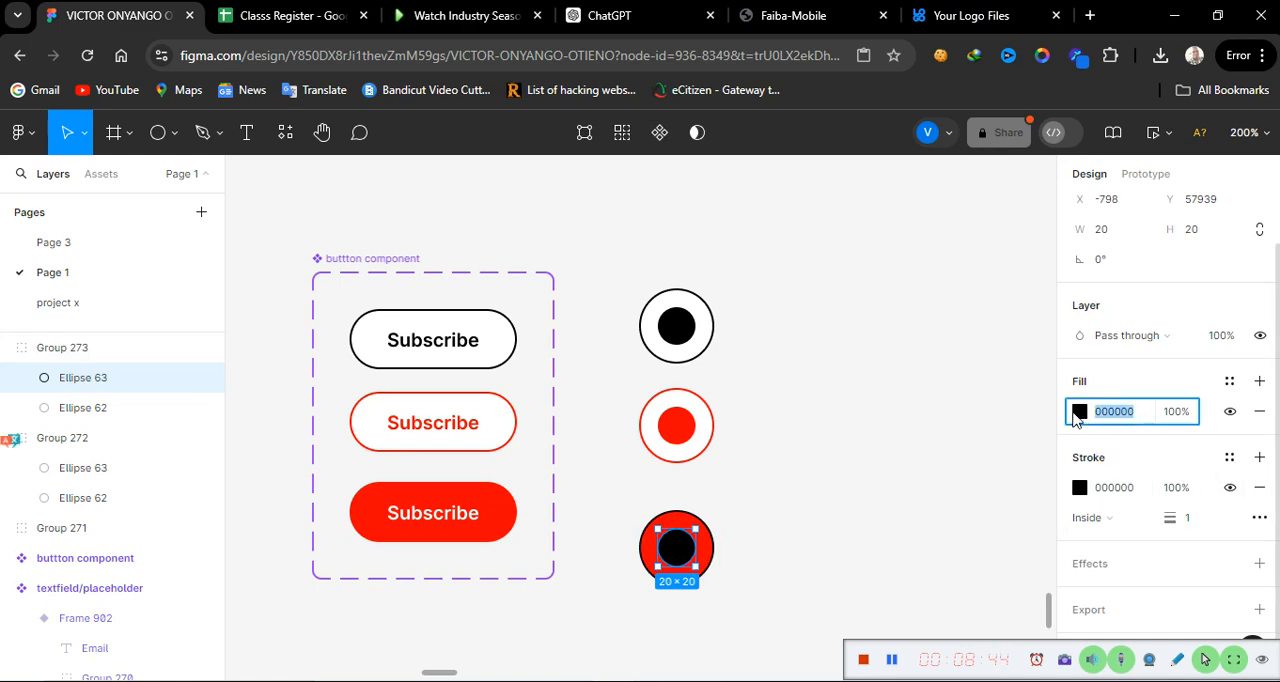
left_click(1079, 412)
left_click(876, 614)
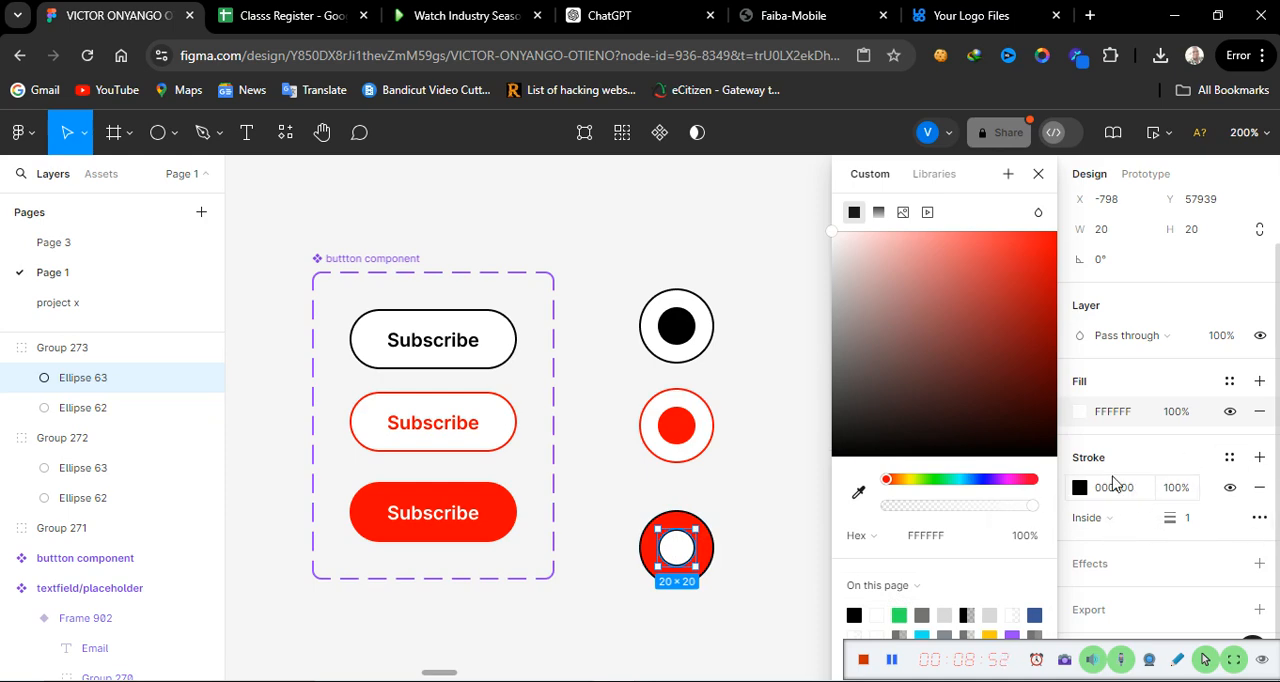
left_click(1229, 489)
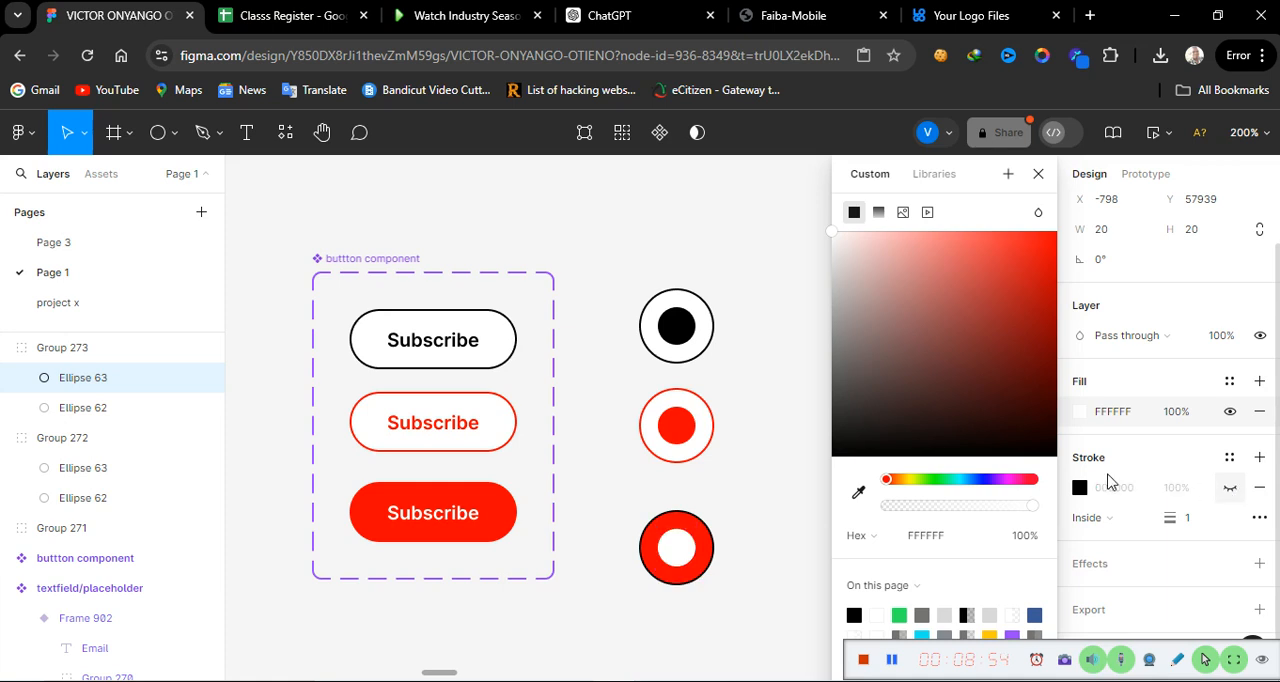
left_click(742, 617)
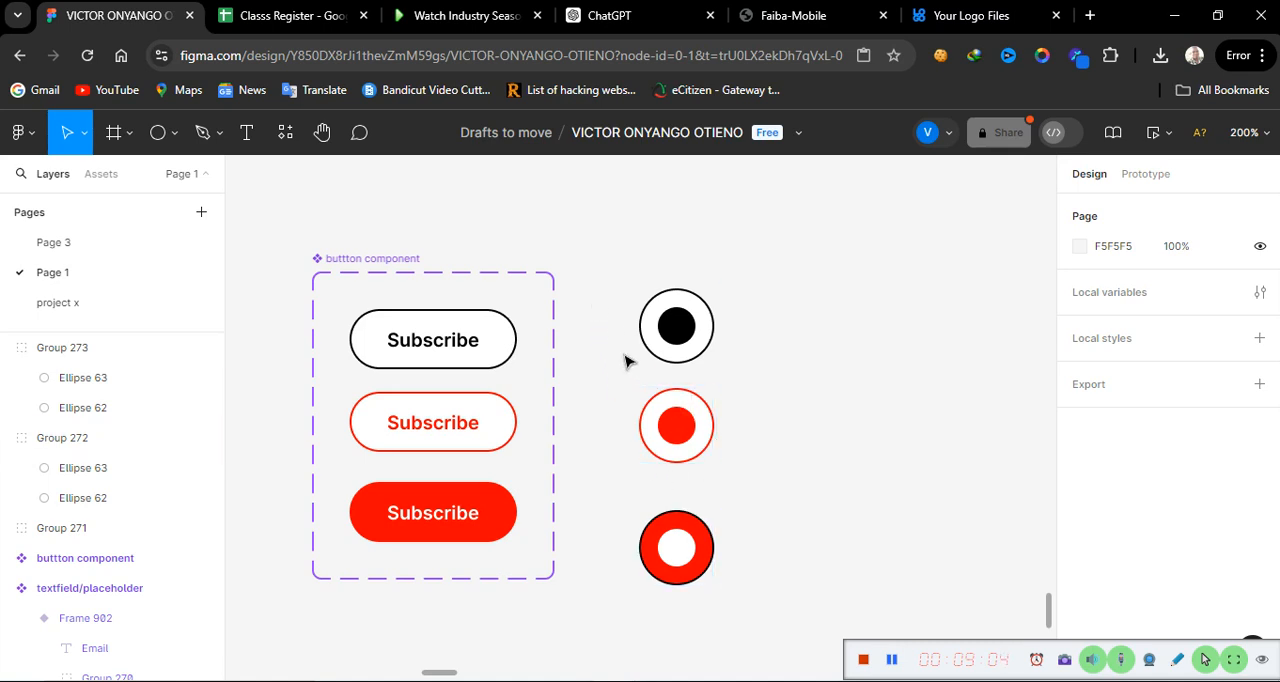
Step: Combine the three radio button groups into one component set
left_click_drag(581, 259, 731, 496)
left_click_drag(749, 679, 757, 484)
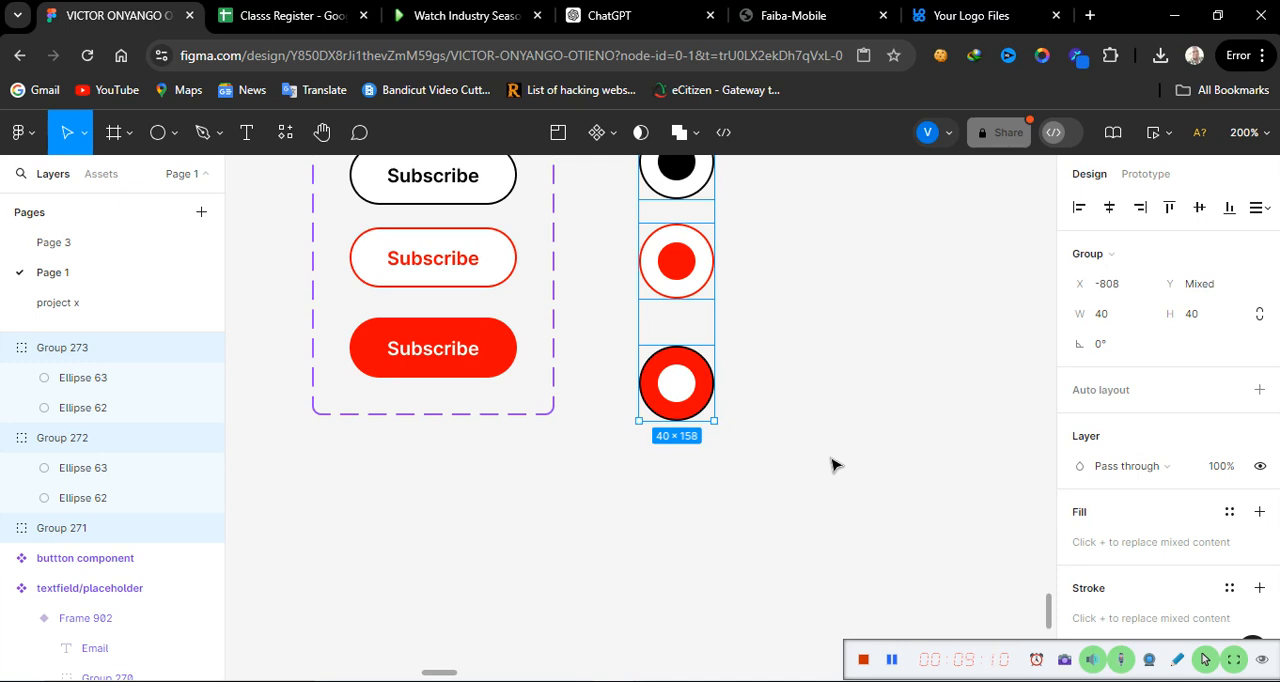
scroll(835, 464, "up", 3)
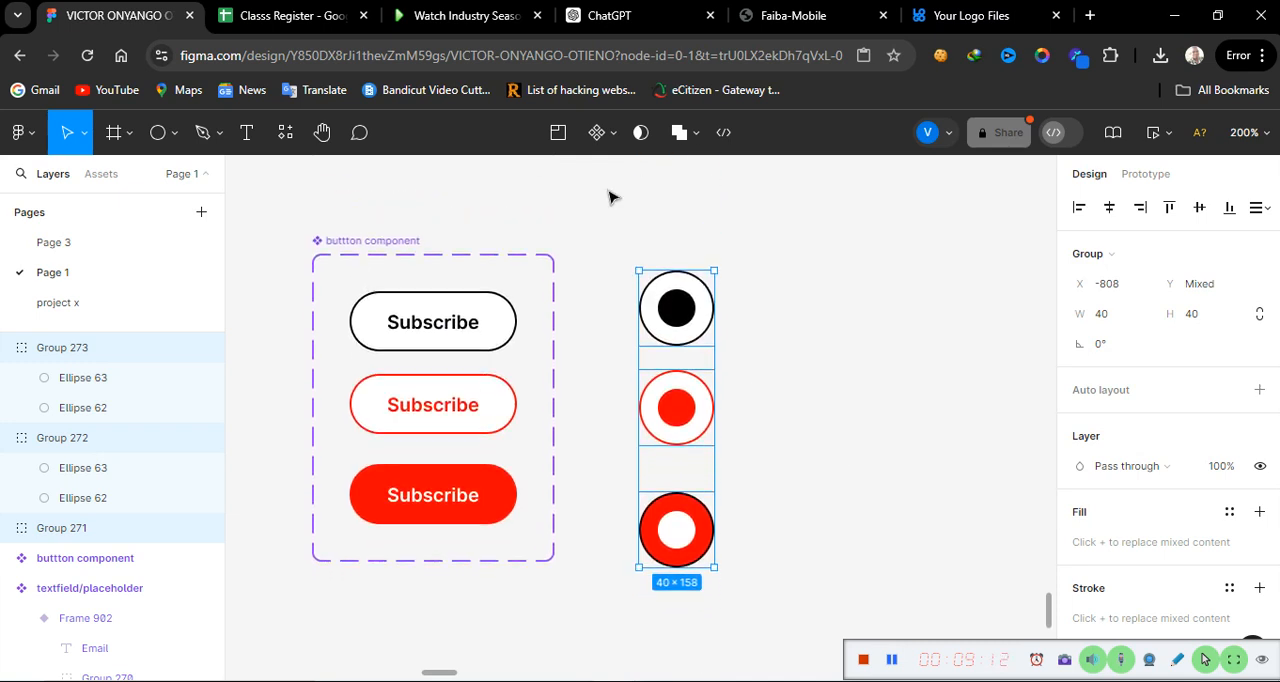
left_click(617, 137)
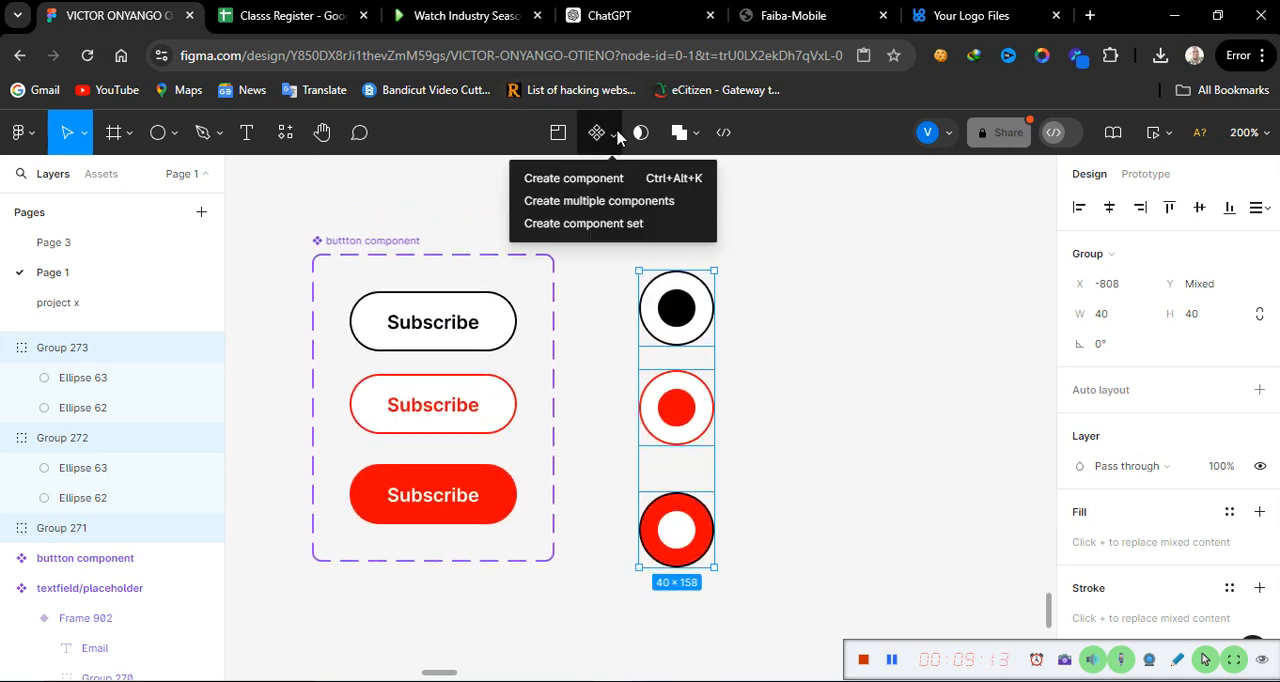
left_click(565, 224)
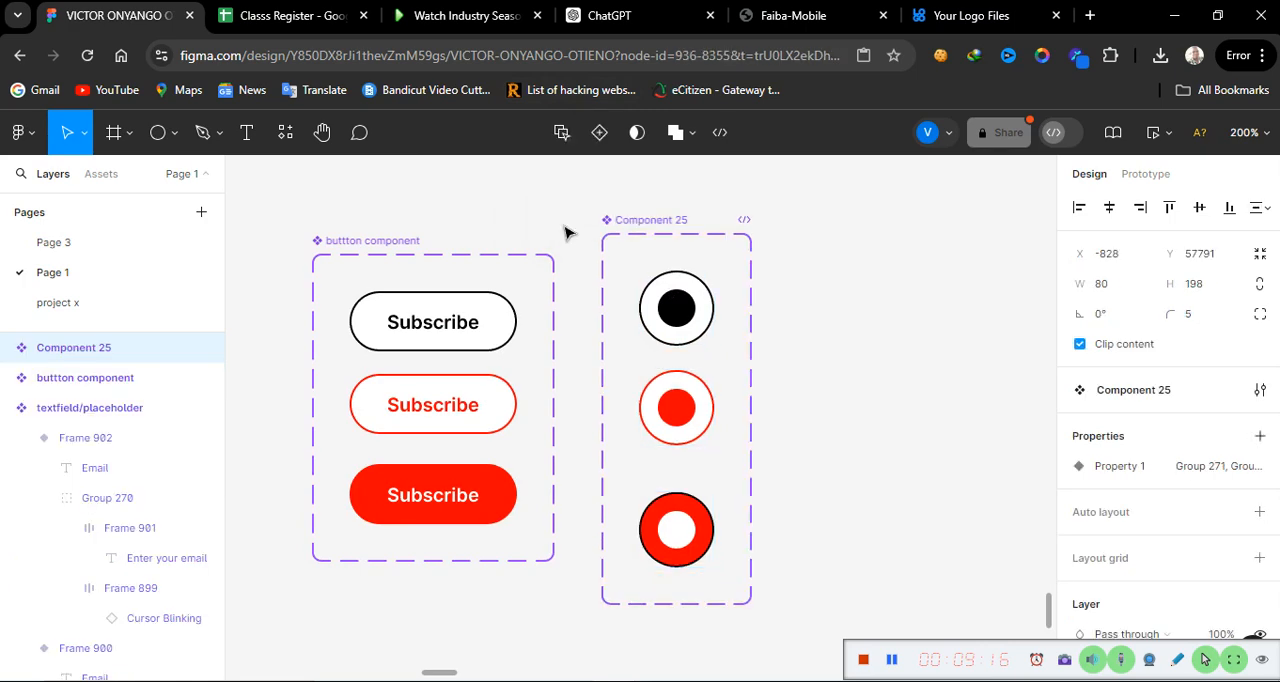
Step: Rename the new component set as "radio button"
double_click(671, 221)
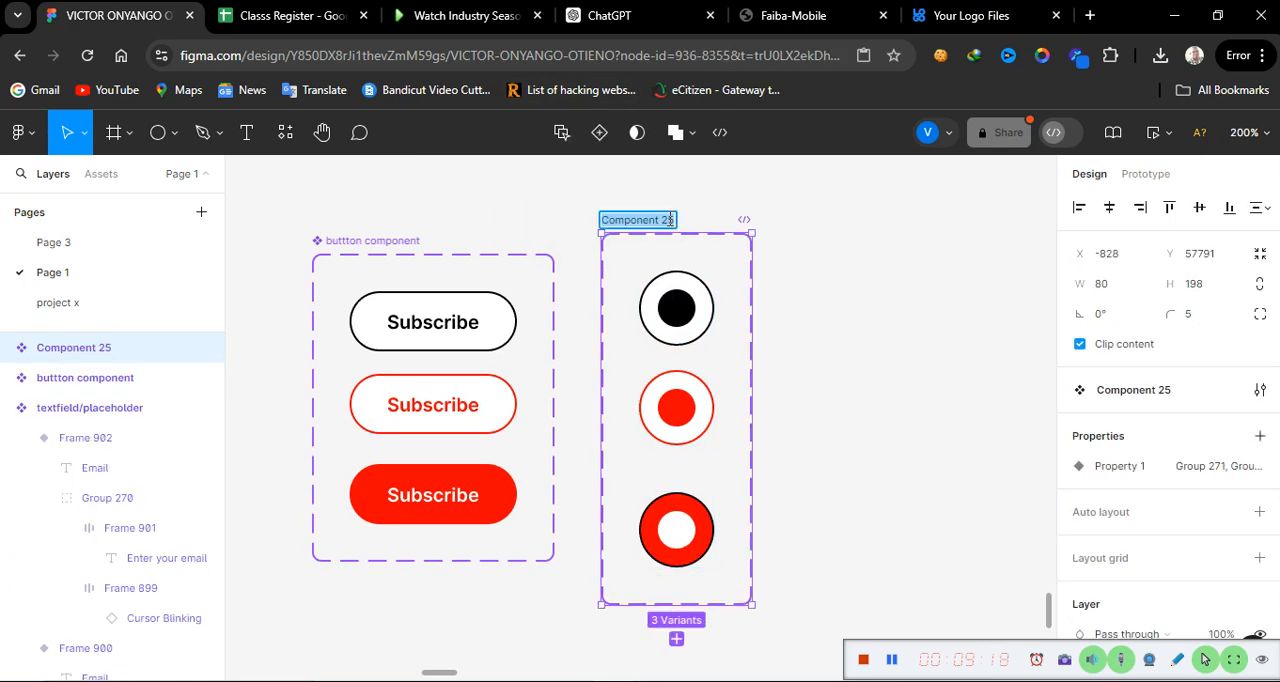
type("radio")
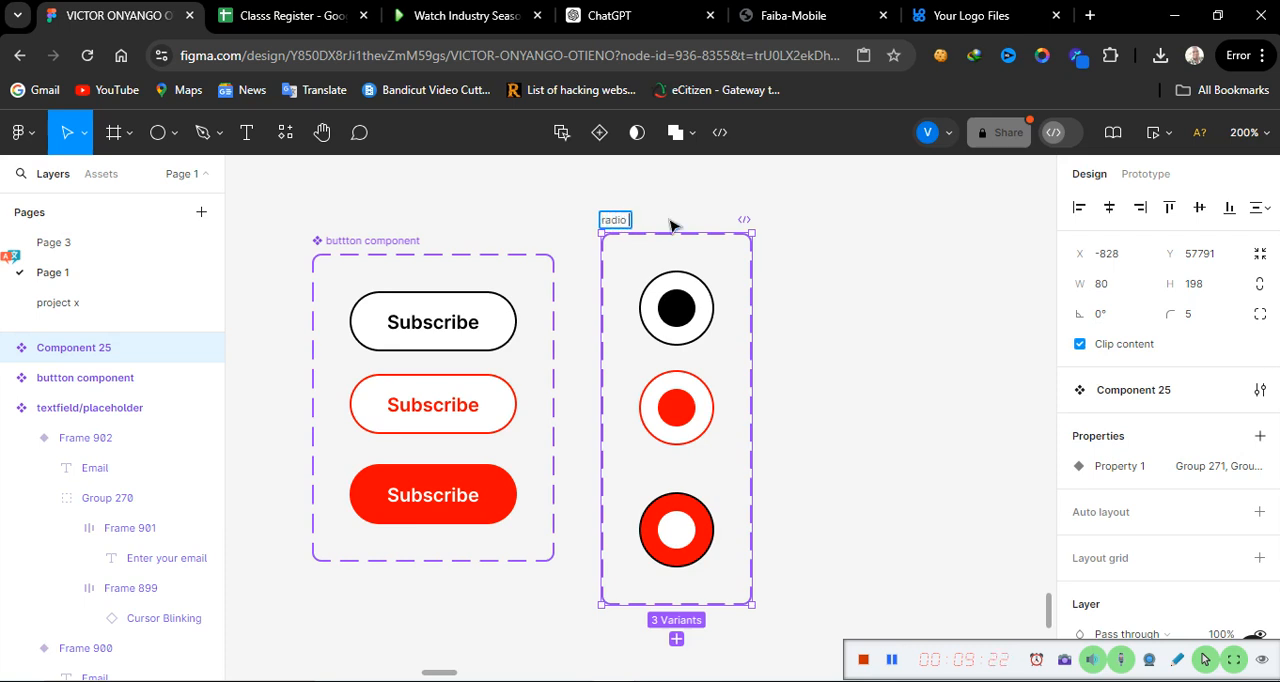
type(" button")
left_click(887, 360)
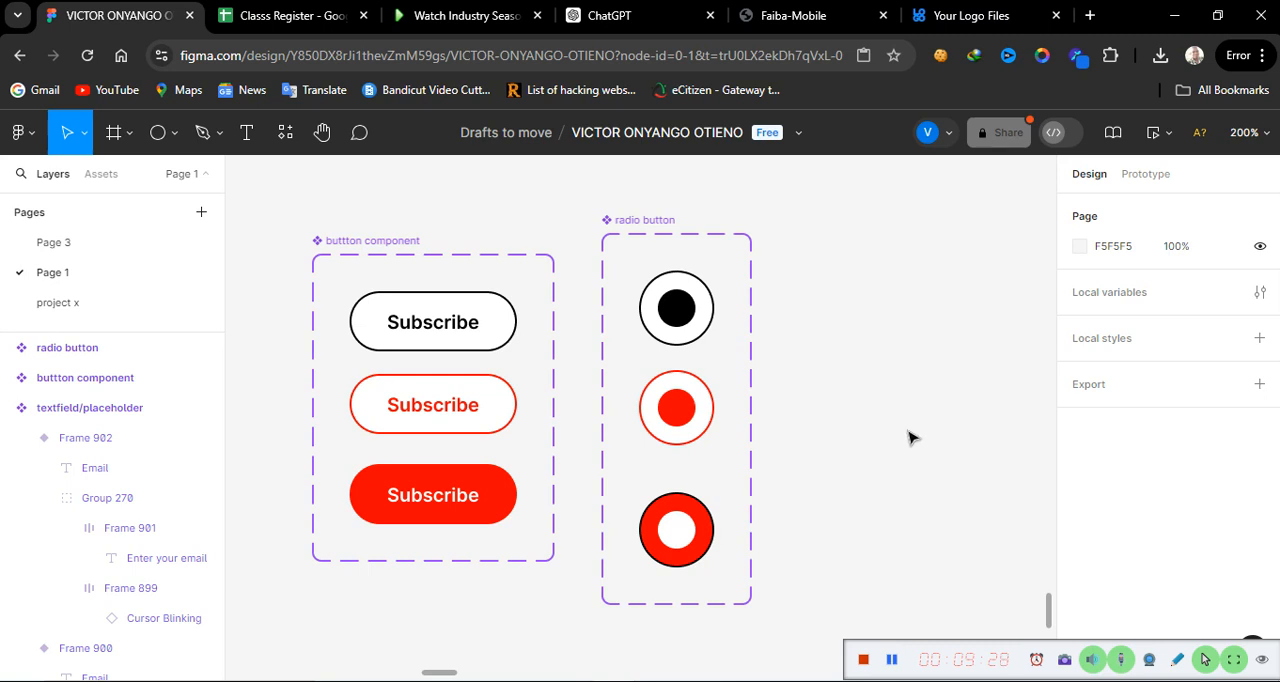
Step: Find the Iconify plugin among the community plugins and run it
scroll(910, 437, "right", 5)
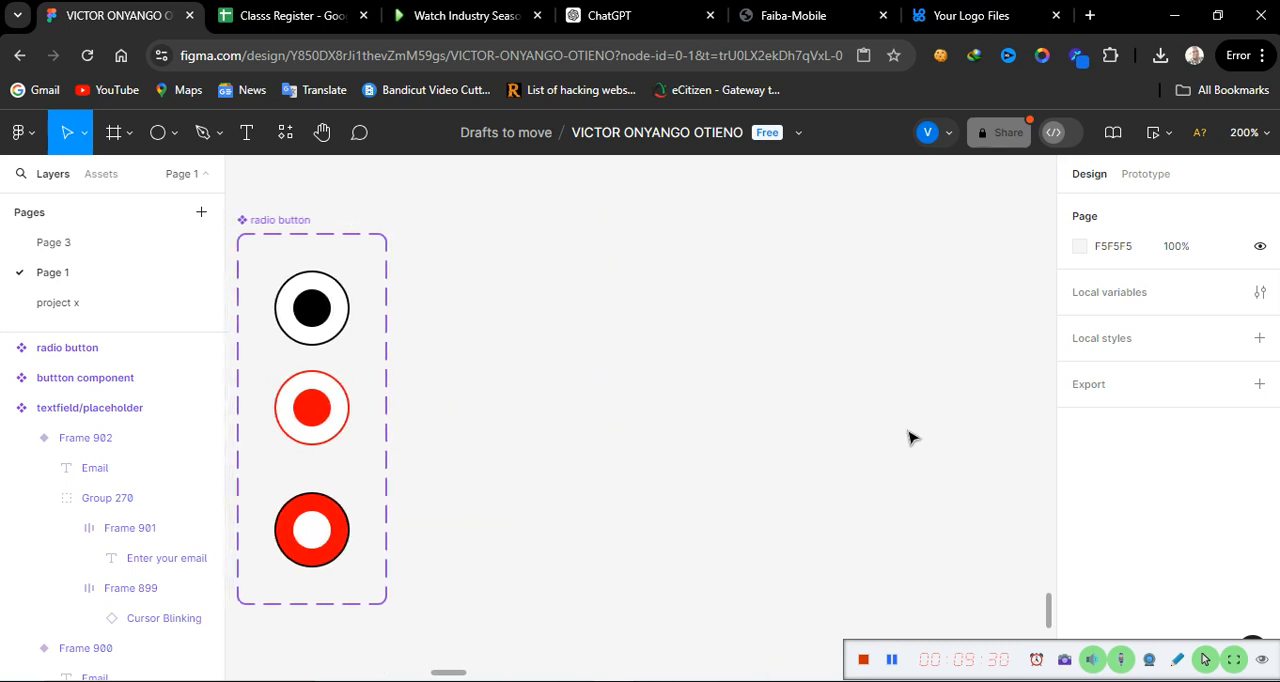
scroll(908, 437, "left", 6)
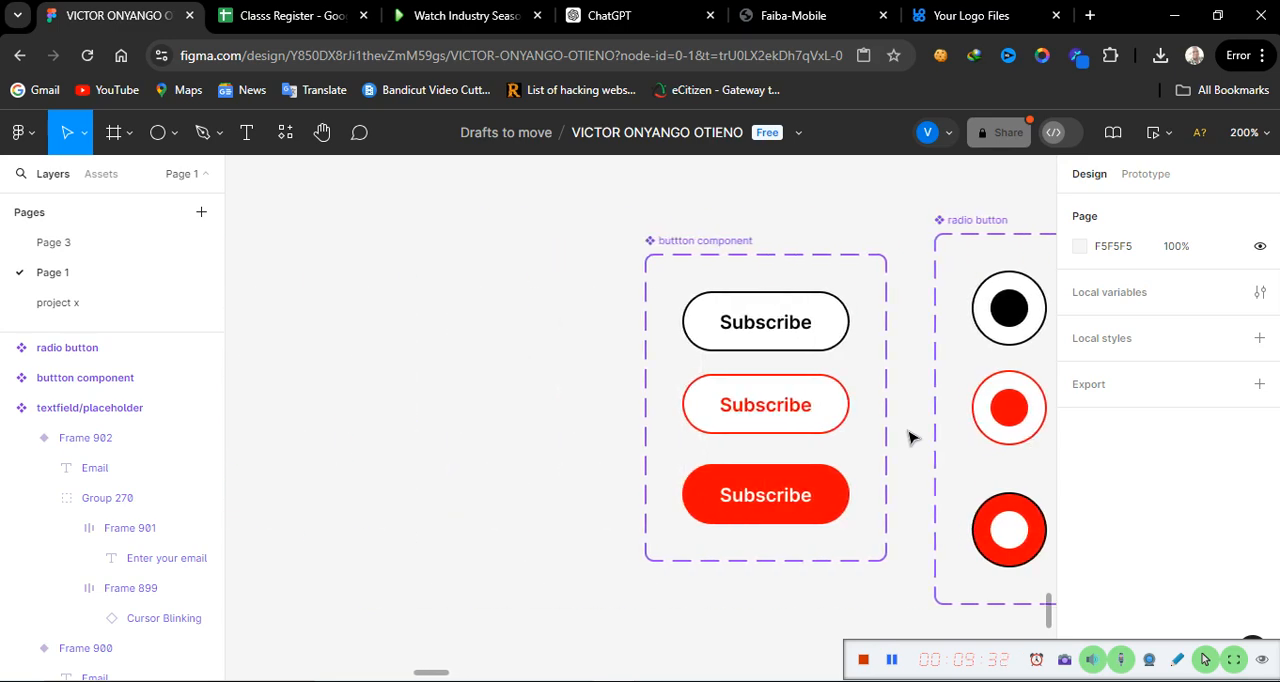
scroll(908, 437, "right", 4)
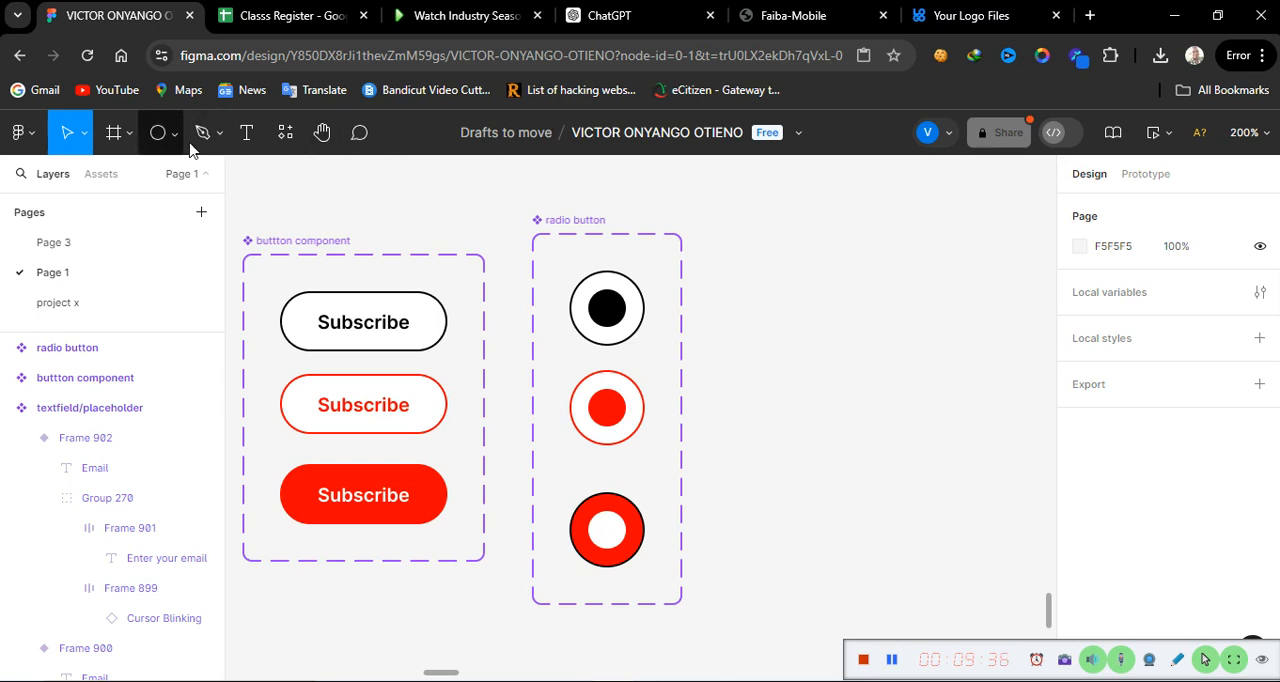
left_click(294, 133)
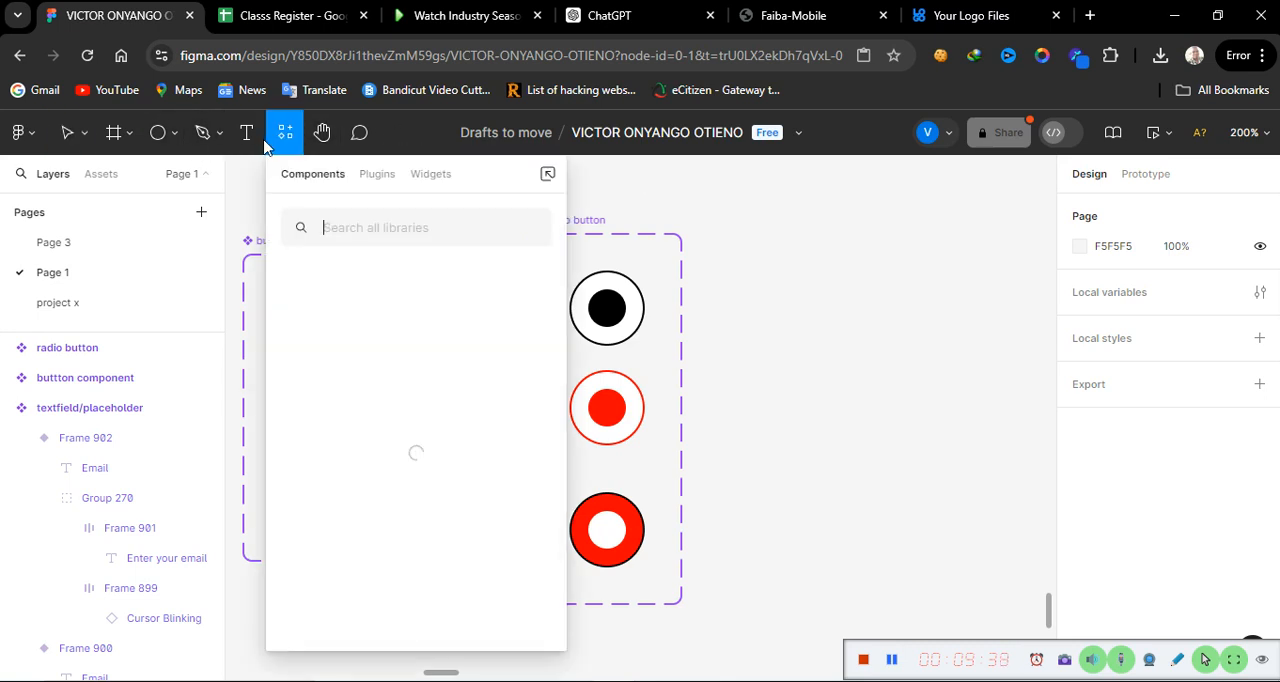
left_click(379, 176)
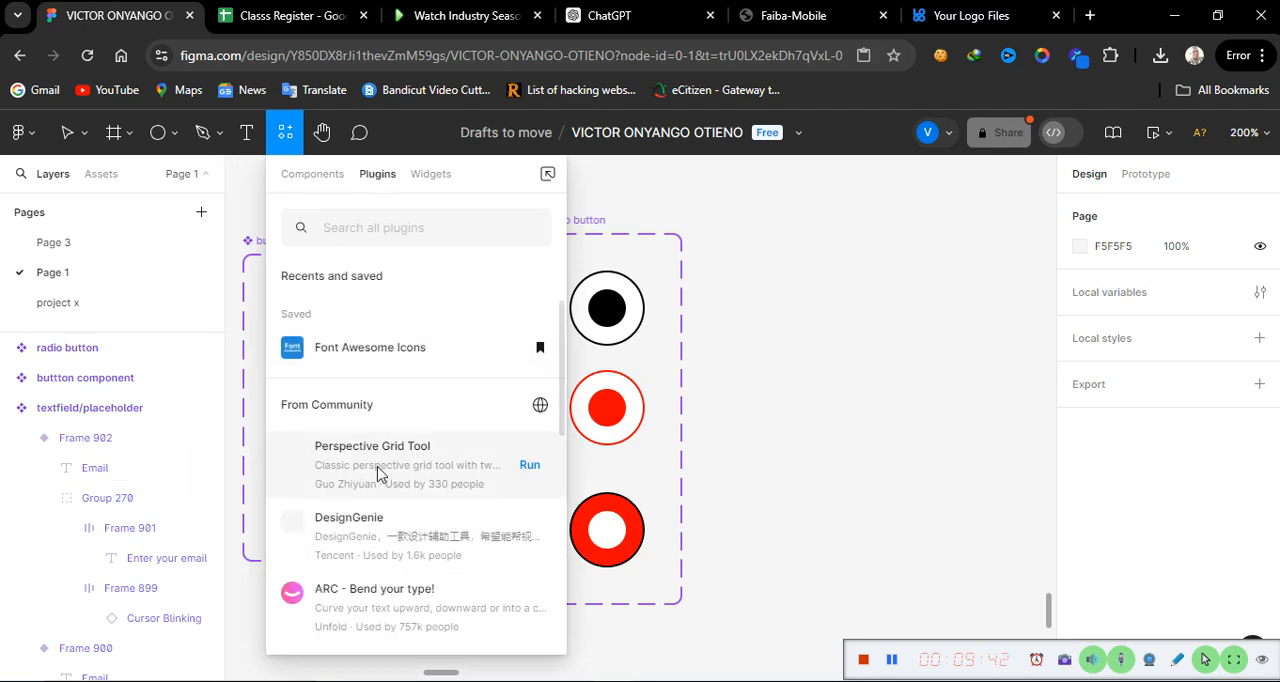
left_click(424, 232)
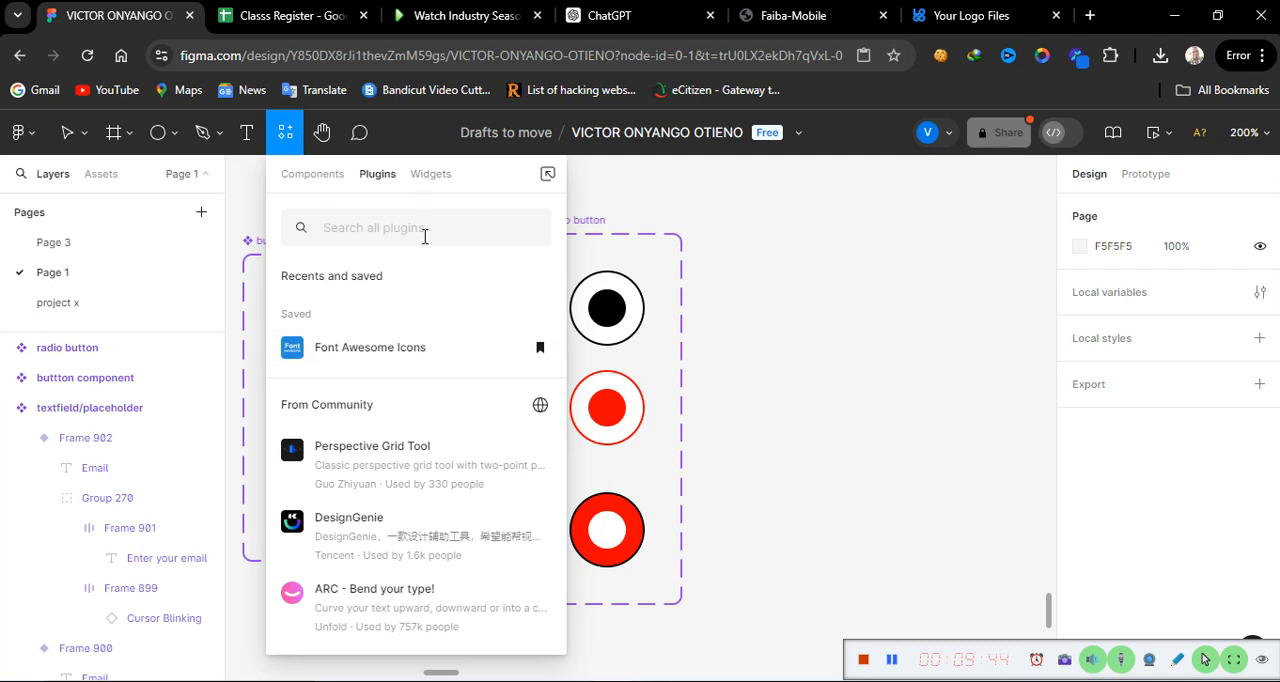
type("iconify")
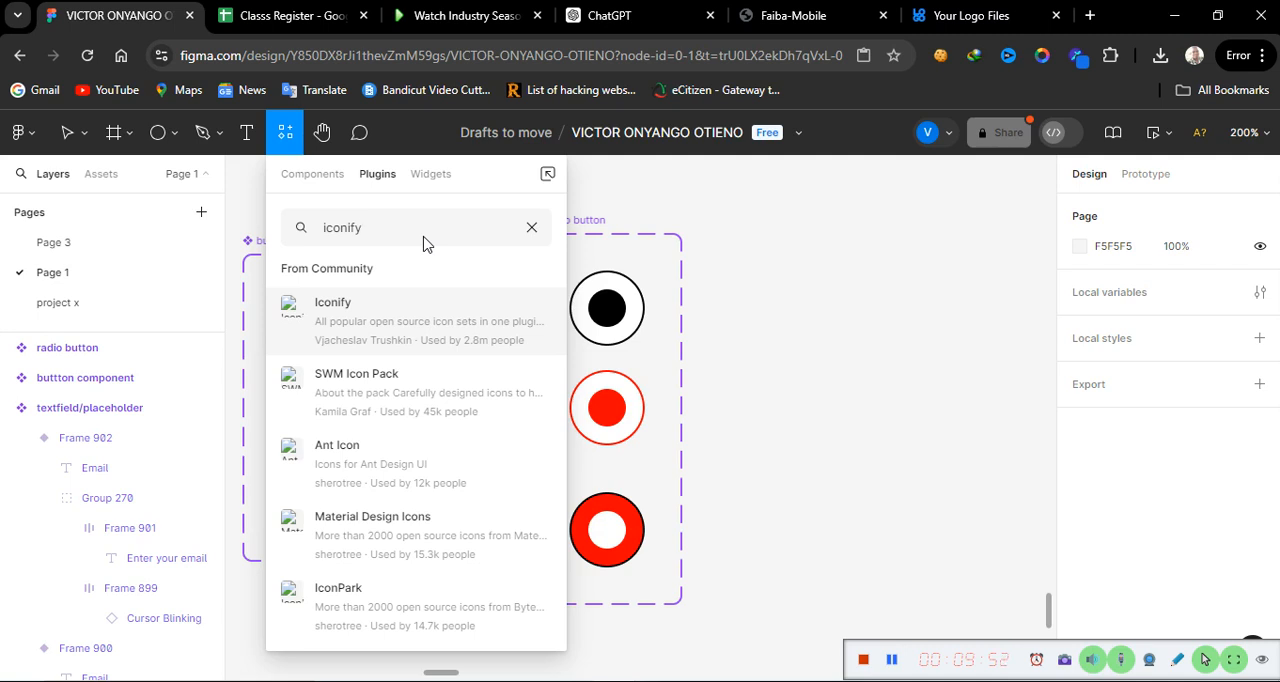
mouse_move(430, 338)
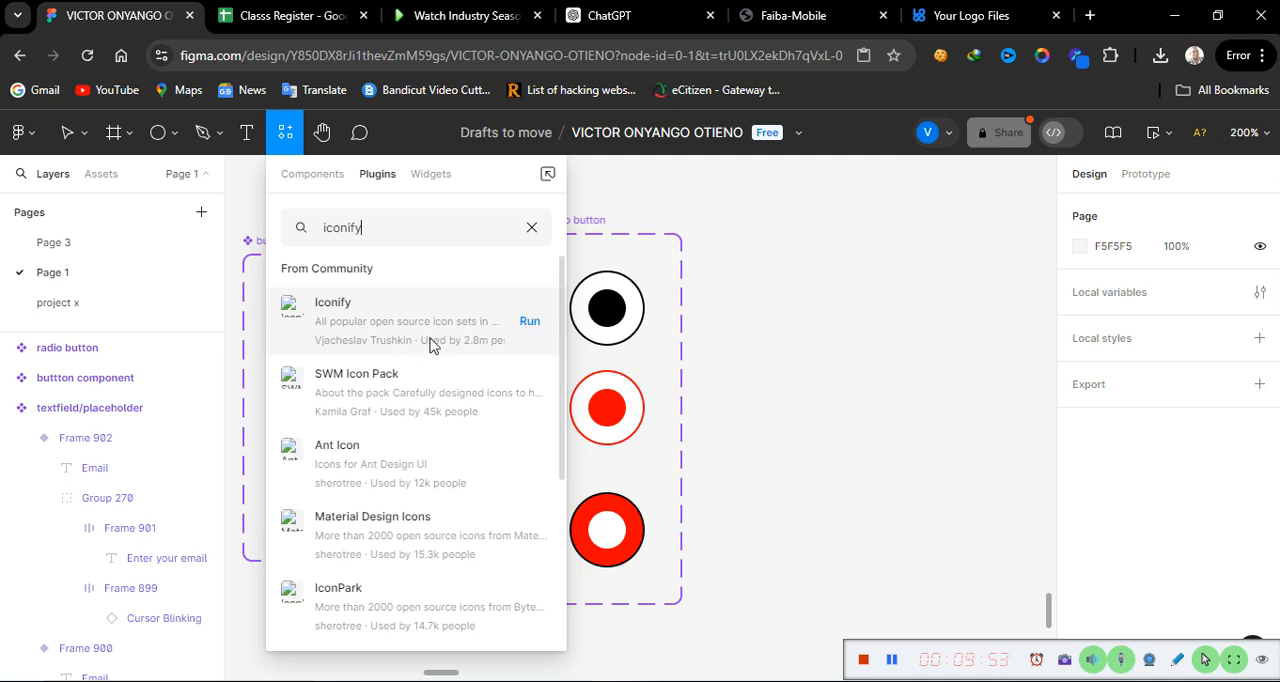
left_click(530, 321)
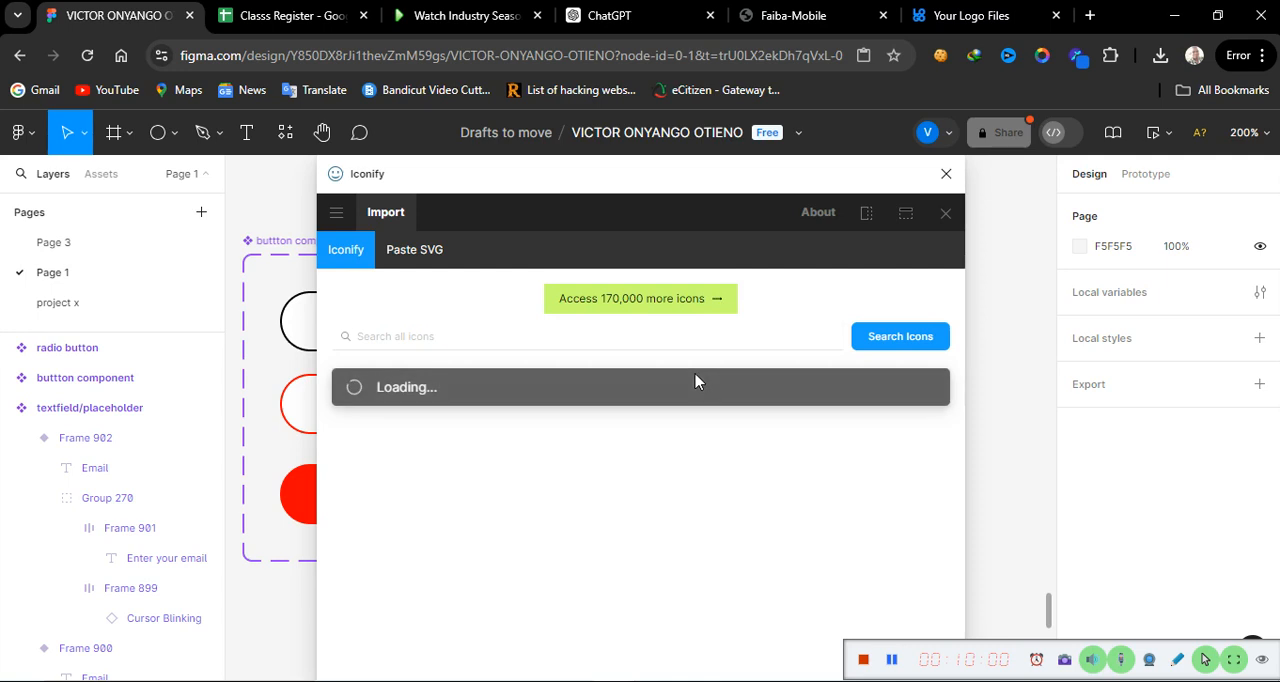
Step: Search Iconify for "checkbox" and import the mingcute:checkbox-line icon onto the empty canvas beside the radio button component
left_click(453, 338)
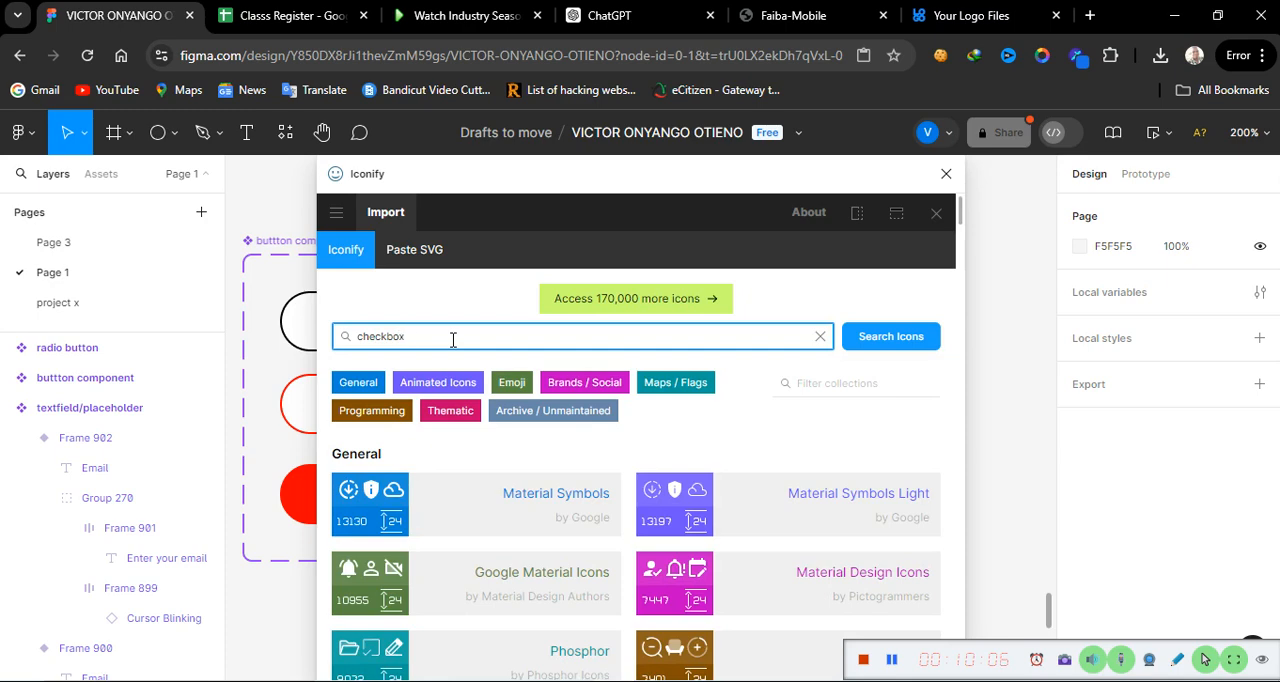
key("Return")
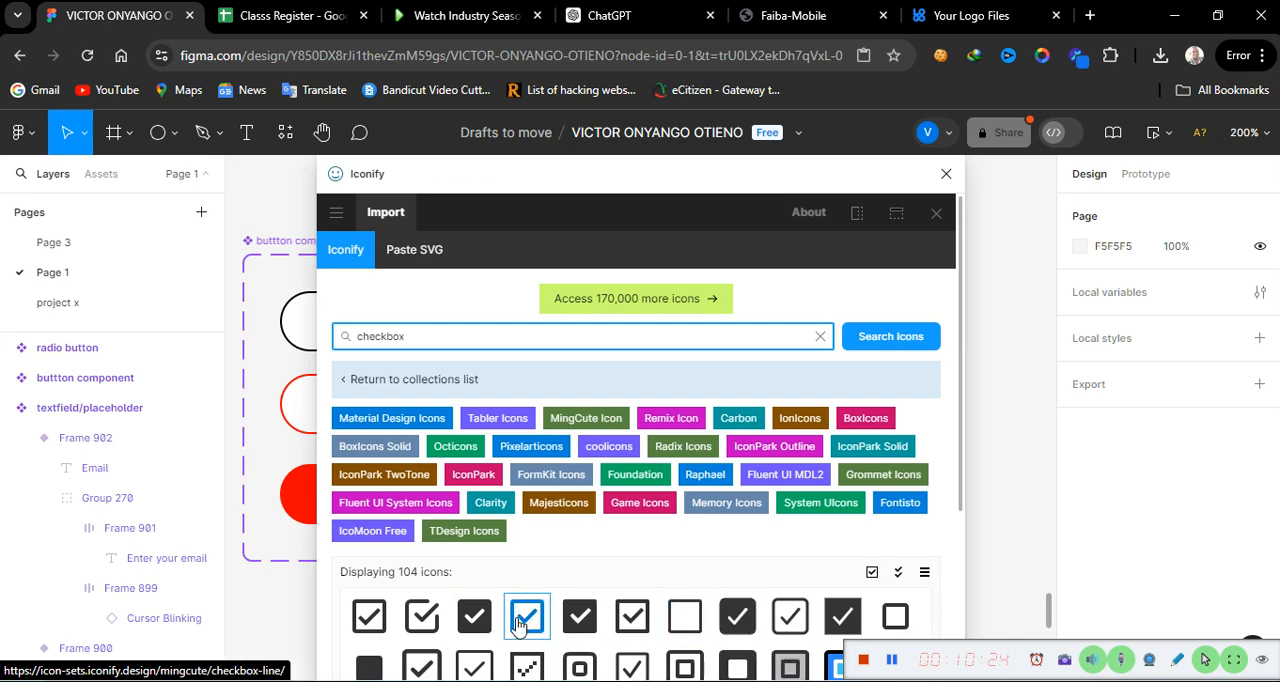
left_click_drag(528, 622, 995, 384)
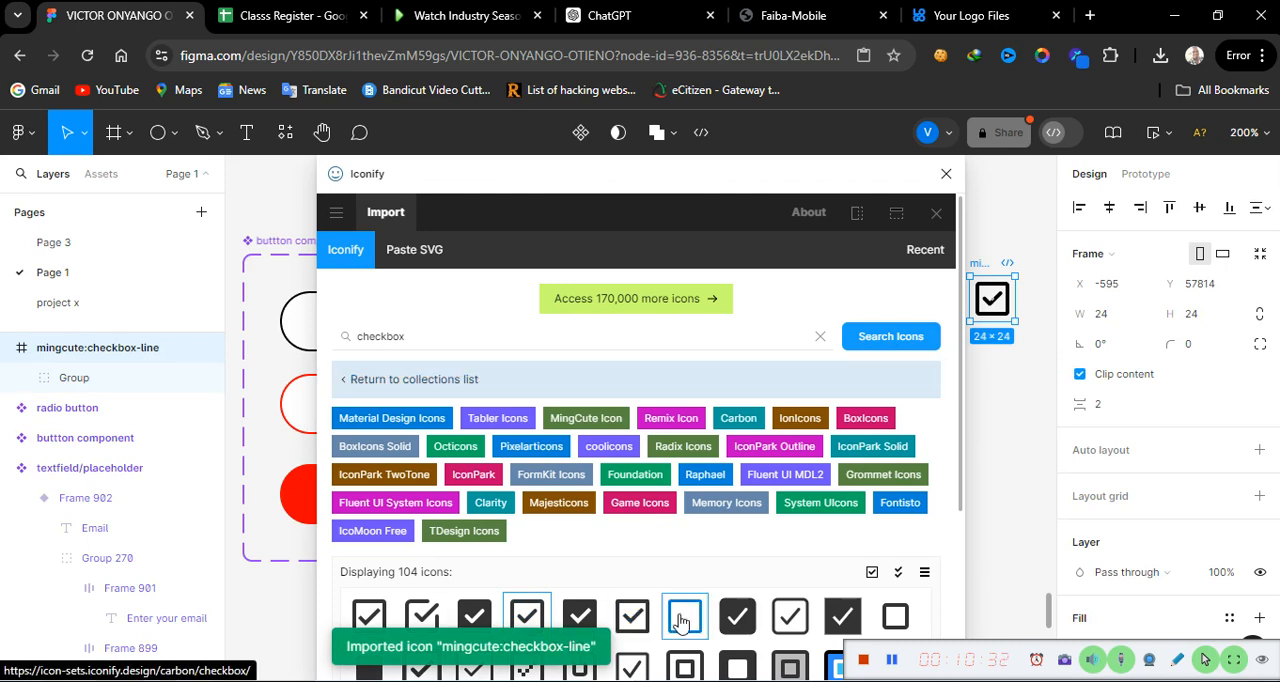
Step: Import the carbon:checkbox icon from Iconify, close the plugin and place the icon beside the radio button component set
left_click_drag(685, 615, 994, 483)
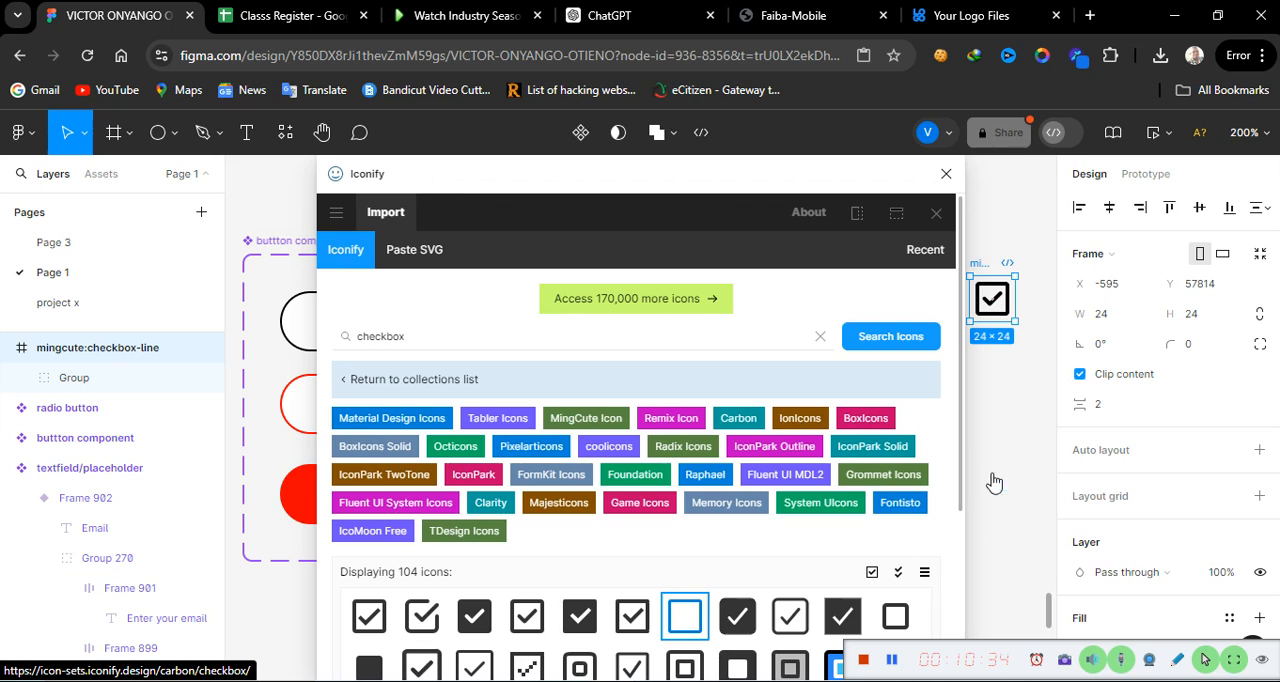
left_click(945, 176)
left_click_drag(997, 402, 783, 289)
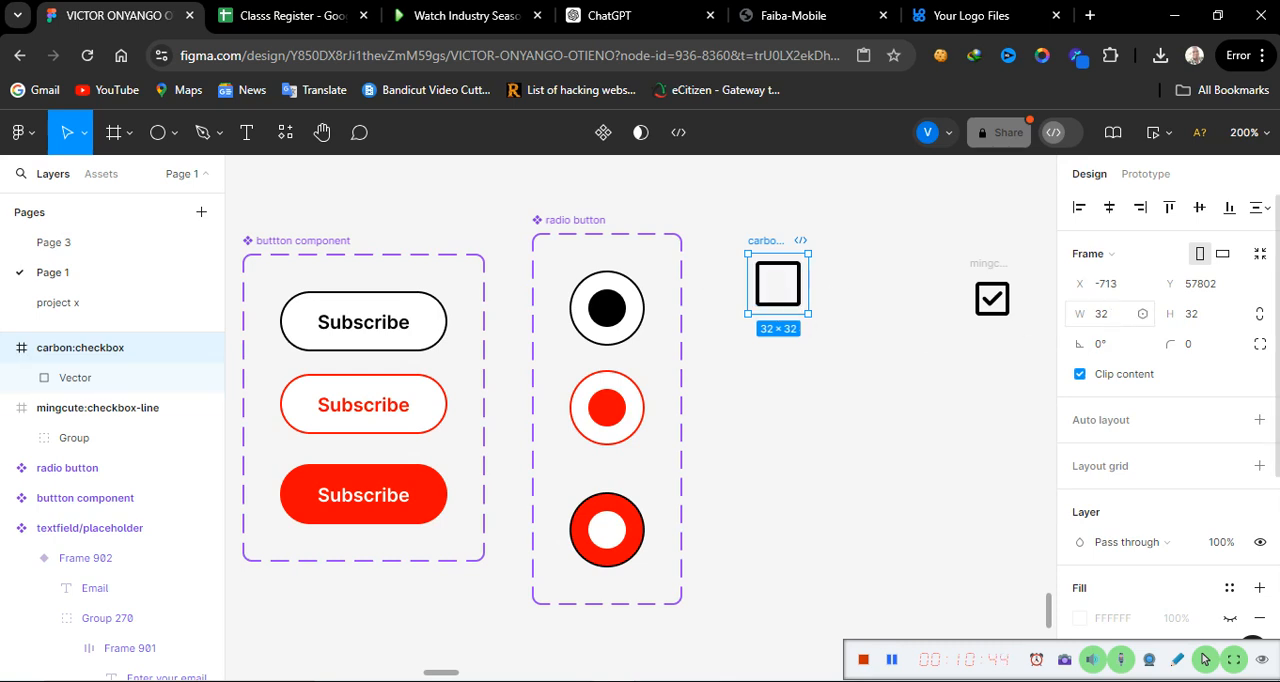
Step: Resize the mingcute:checkbox-line frame to 32 × 32 and place it below the empty checkbox icon
left_click(997, 275)
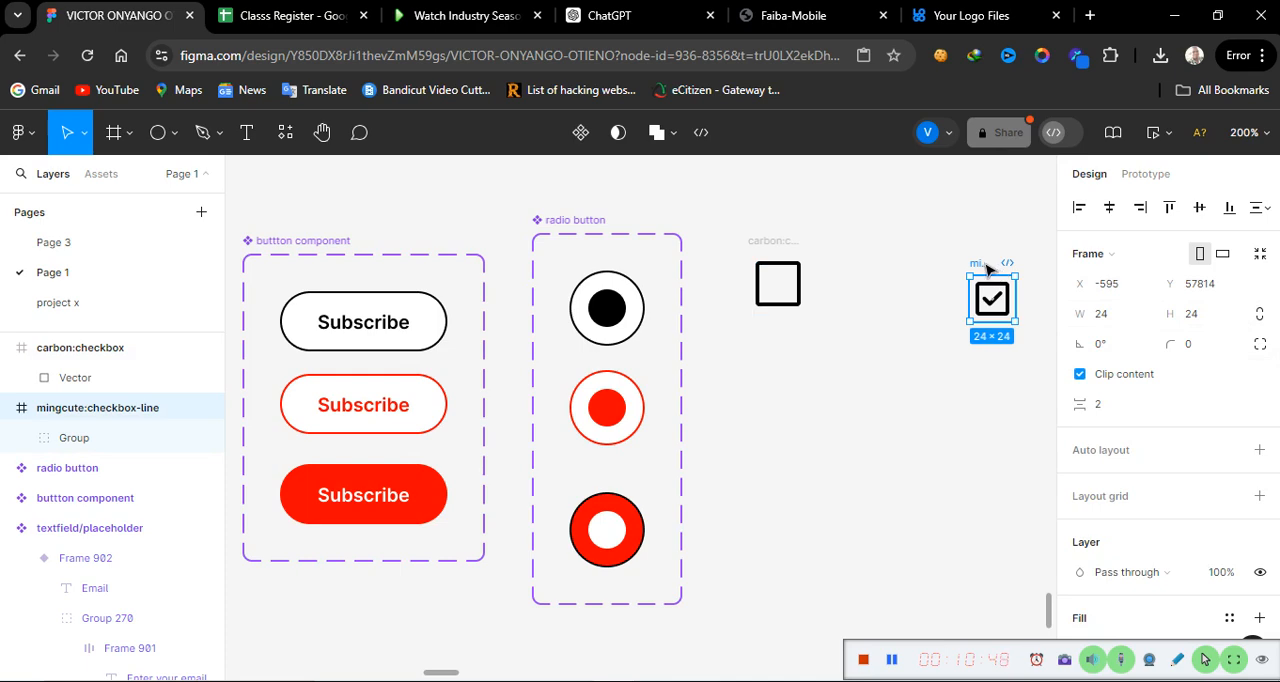
left_click(1129, 318)
type("32")
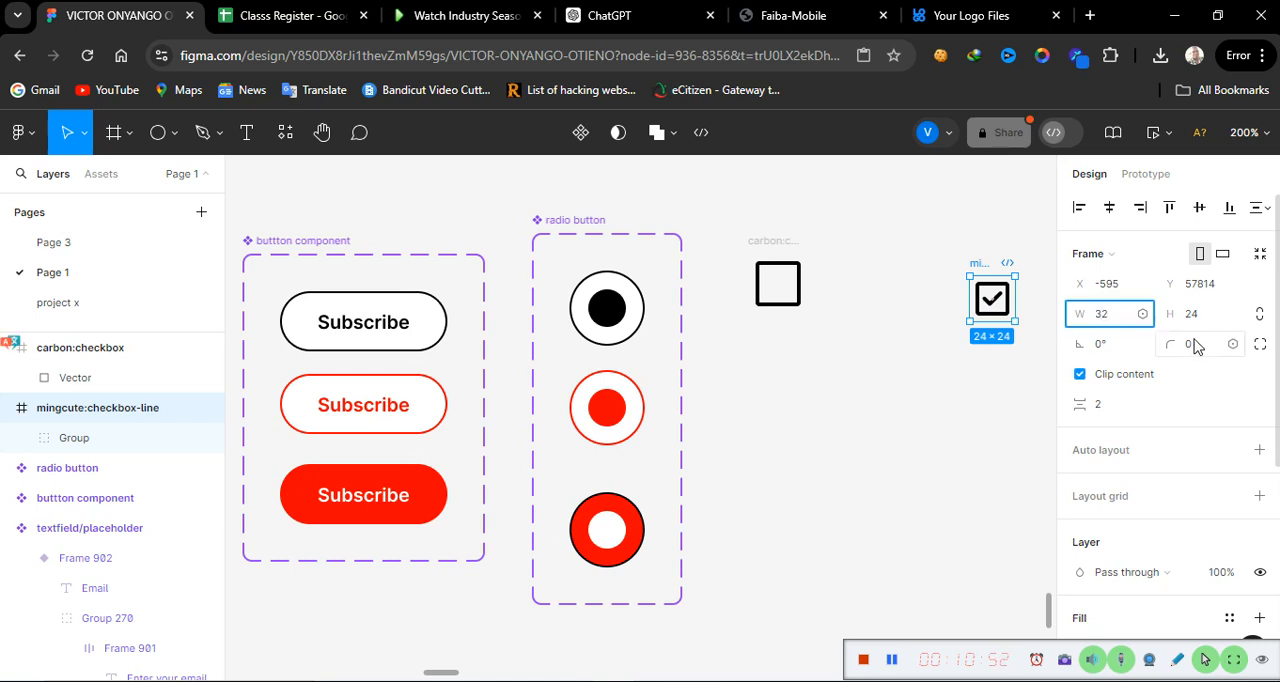
left_click(1208, 318)
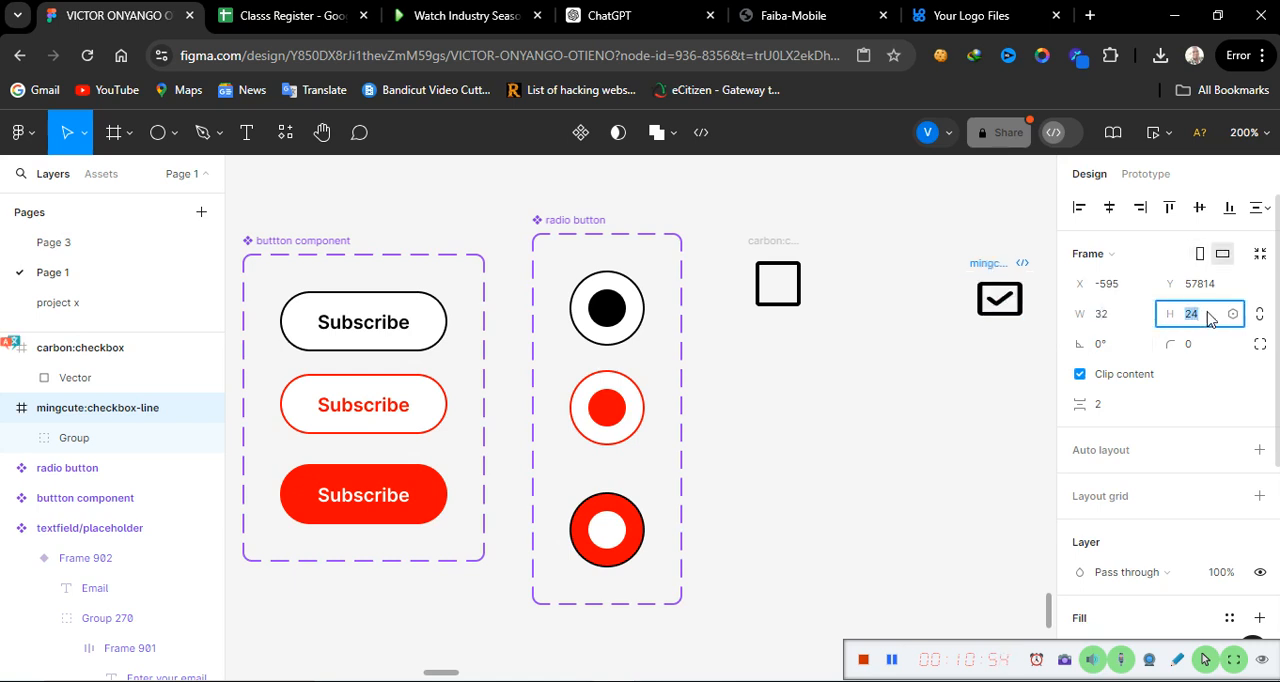
type("32")
key("Return")
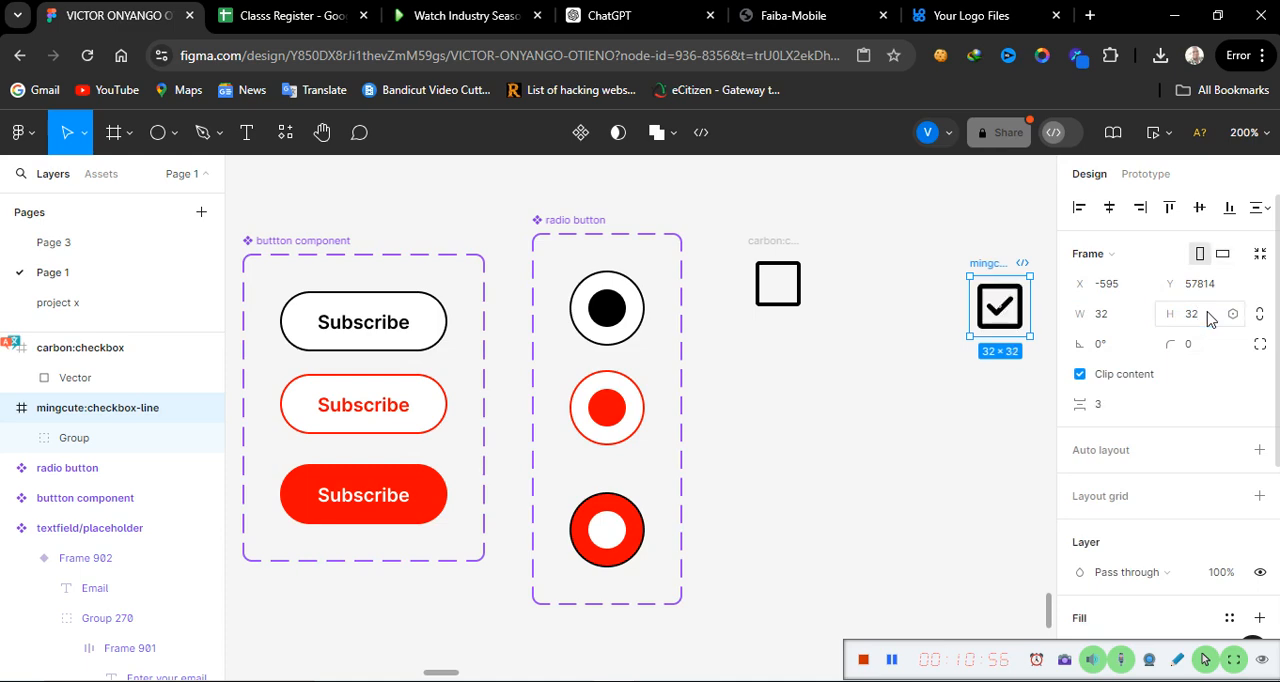
left_click_drag(993, 265, 778, 355)
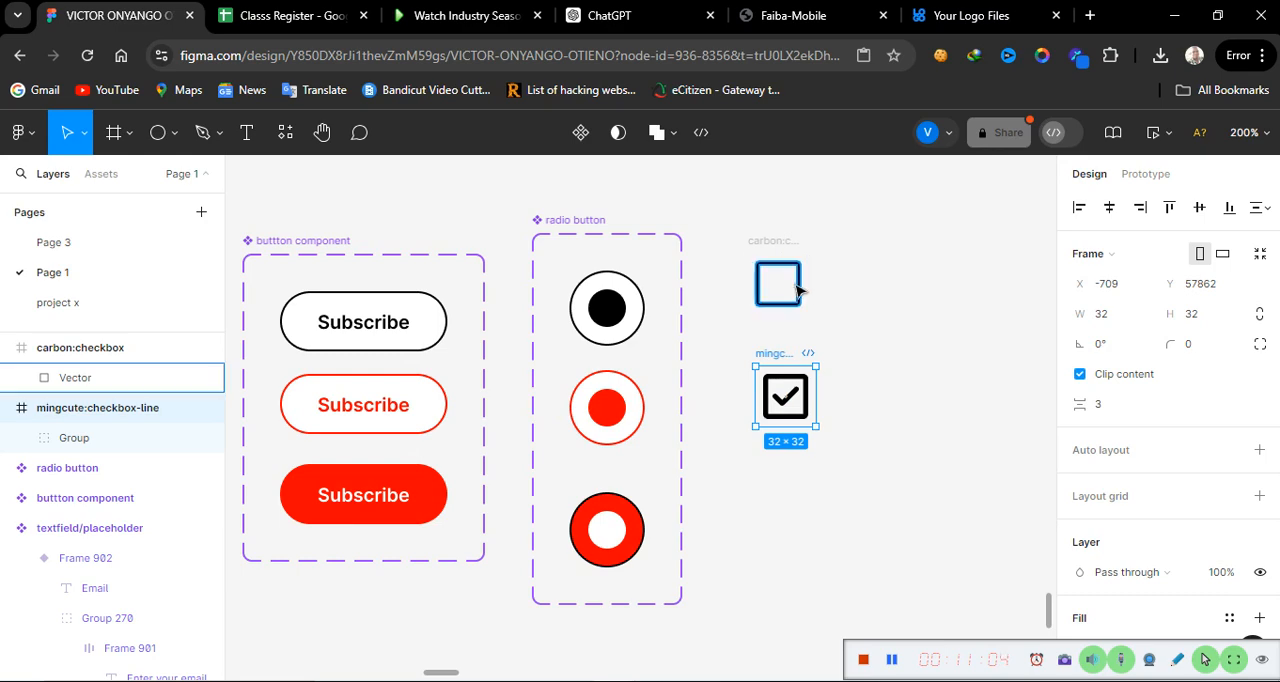
key("Escape")
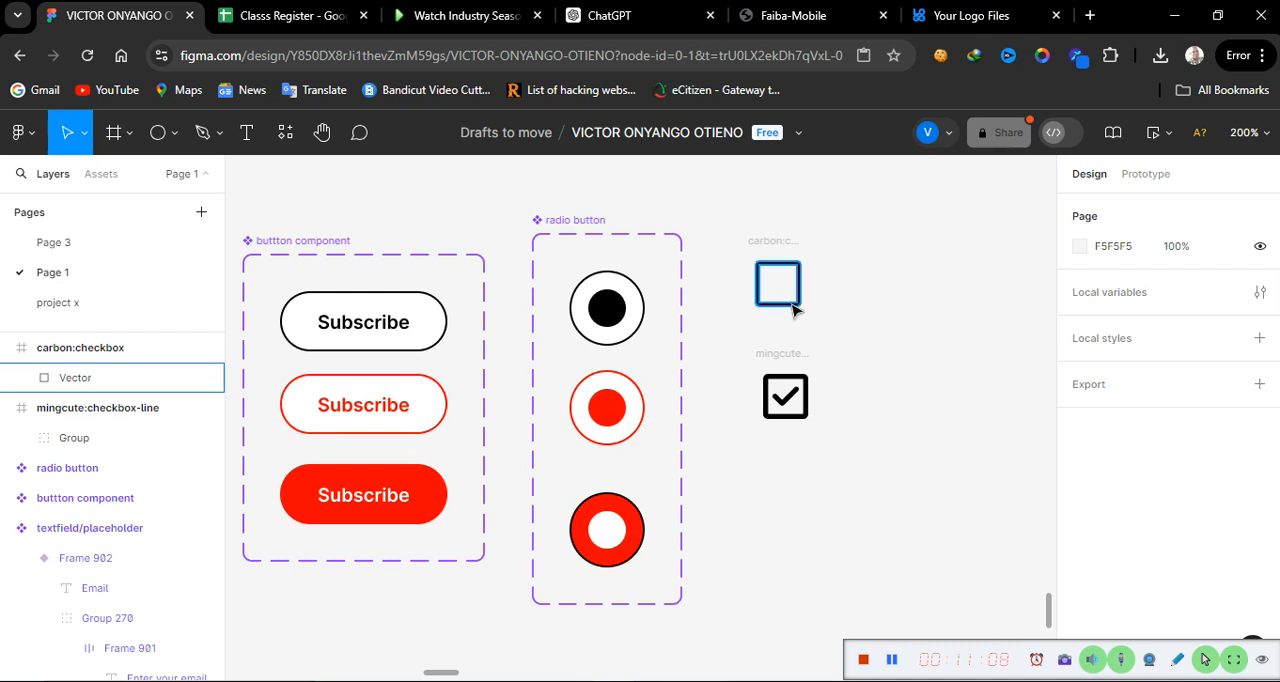
Step: Set the fill of the empty checkbox icon's vector to red
left_click(790, 305)
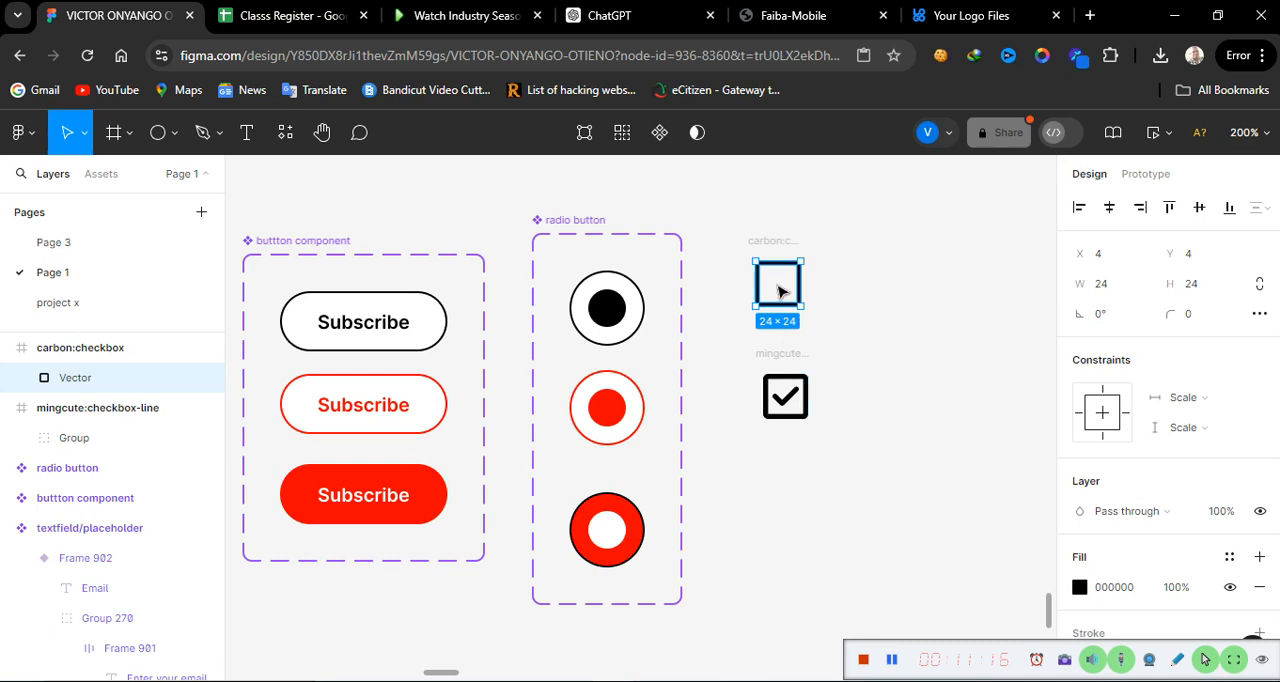
key("Escape")
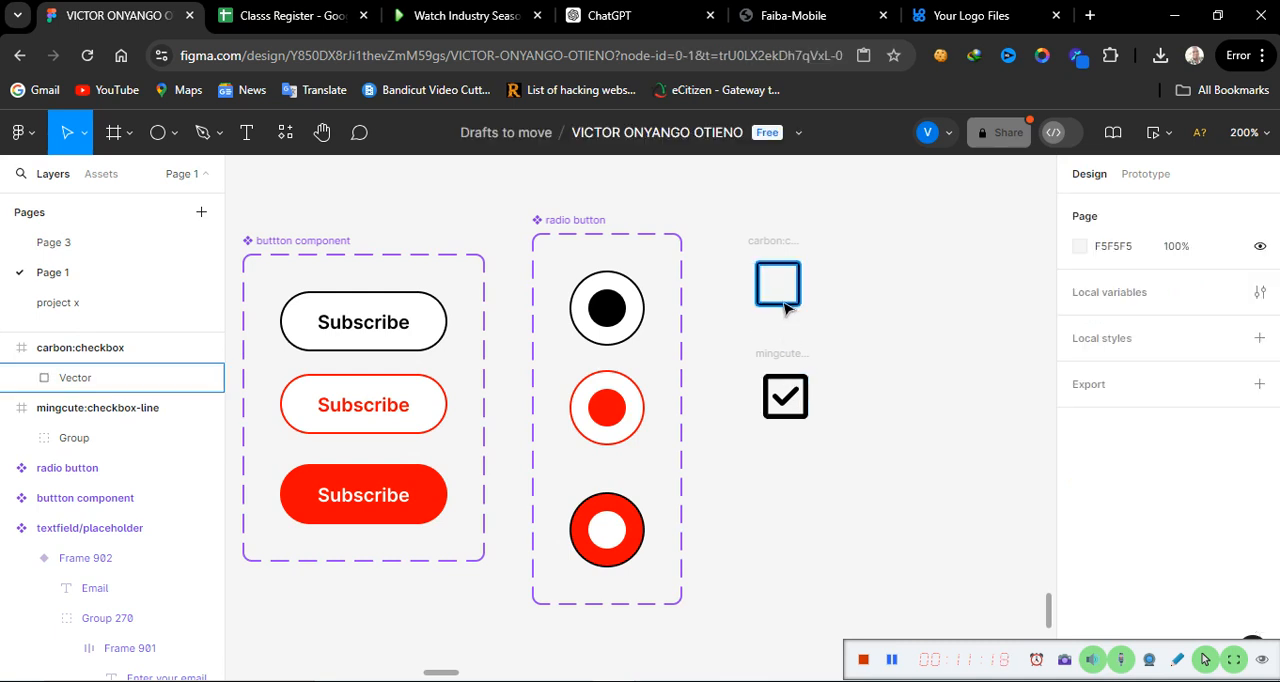
left_click(786, 310)
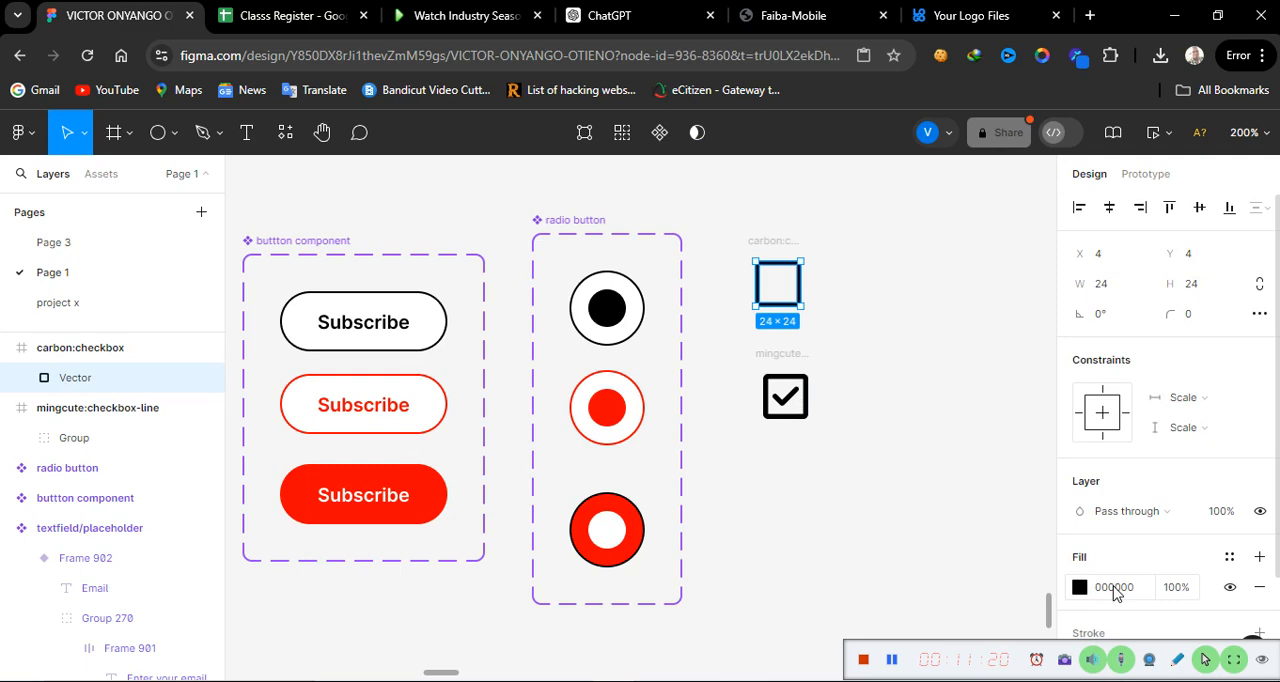
scroll(1115, 592, "down", 2)
scroll(1115, 592, "down", 1)
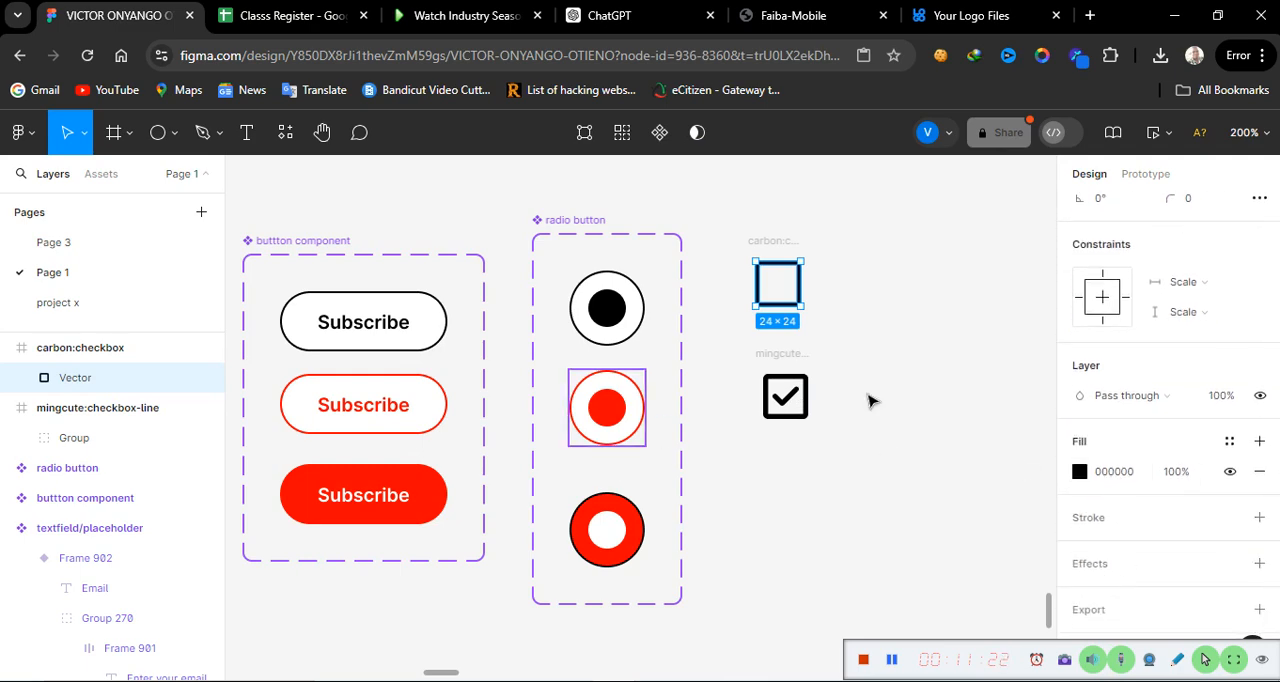
left_click(1140, 478)
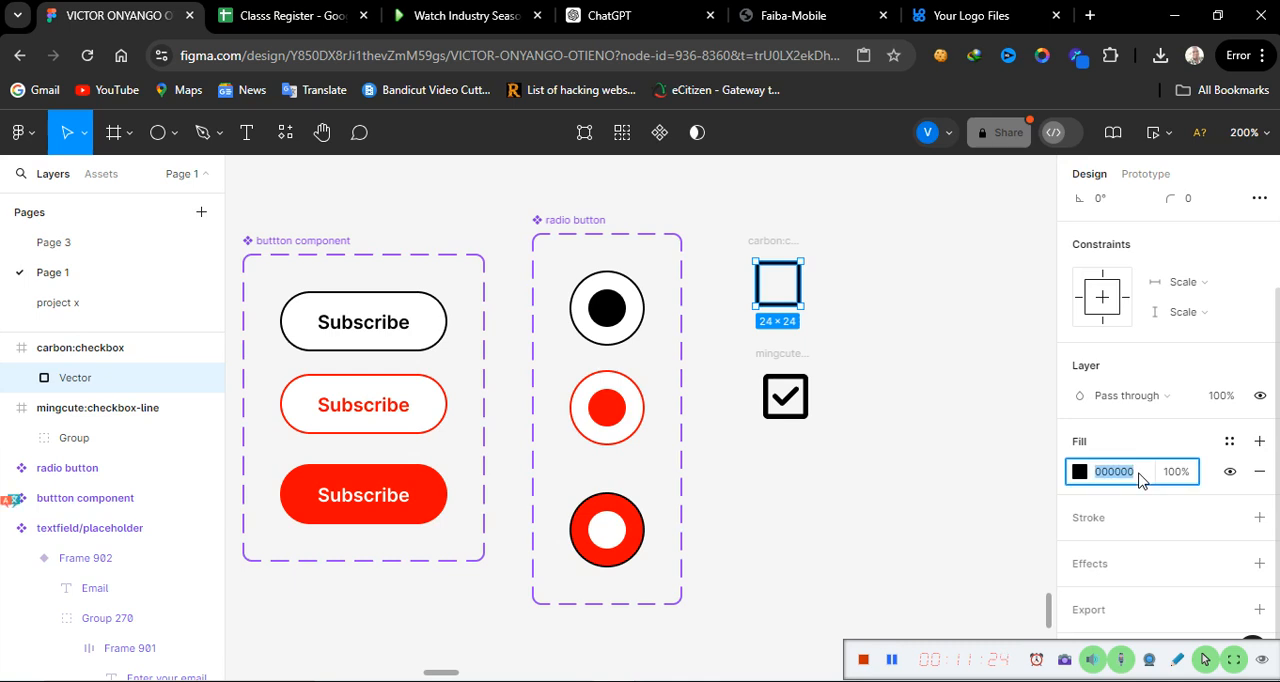
type("red")
key("Return")
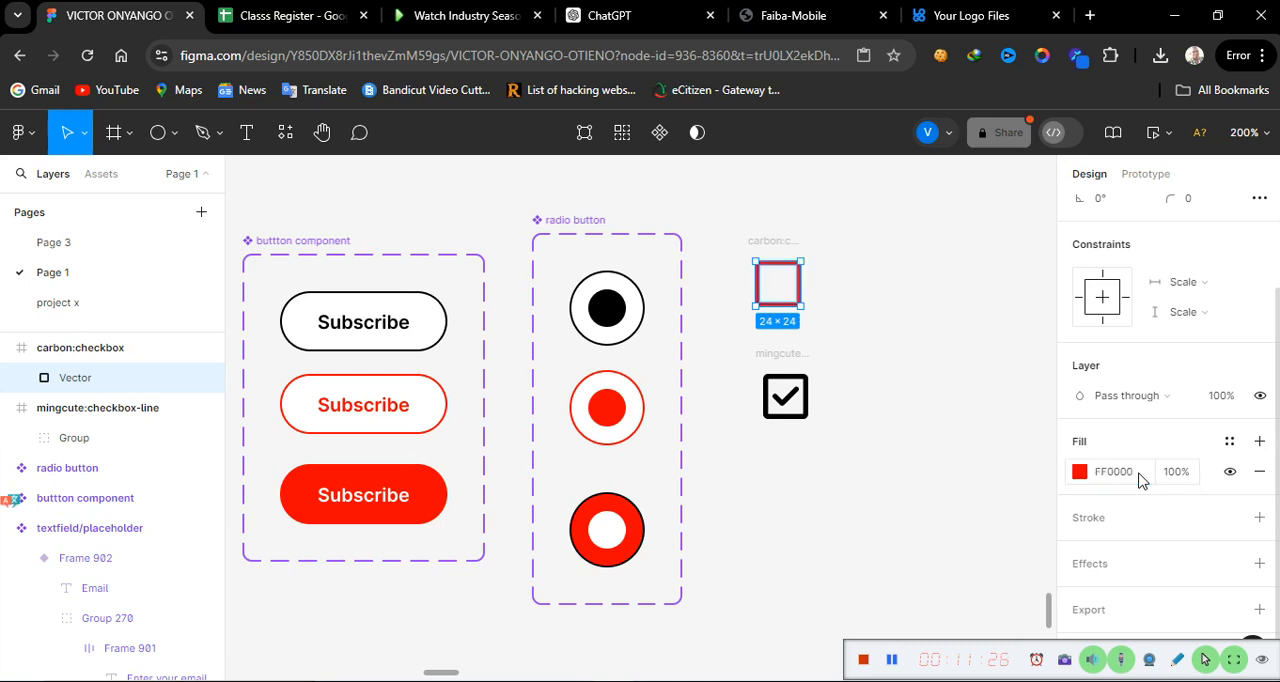
left_click(857, 381)
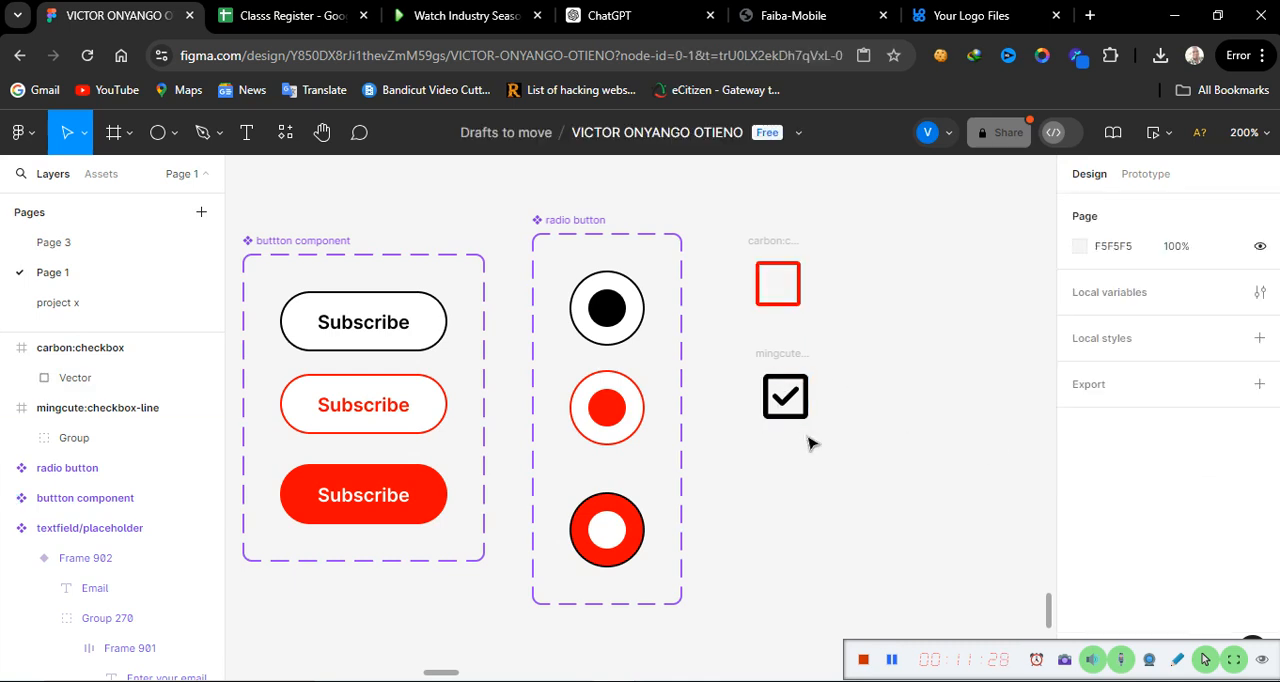
Step: Select the mingcute:checkbox-line frame and expand its group to list the vector layers inside
left_click(786, 358)
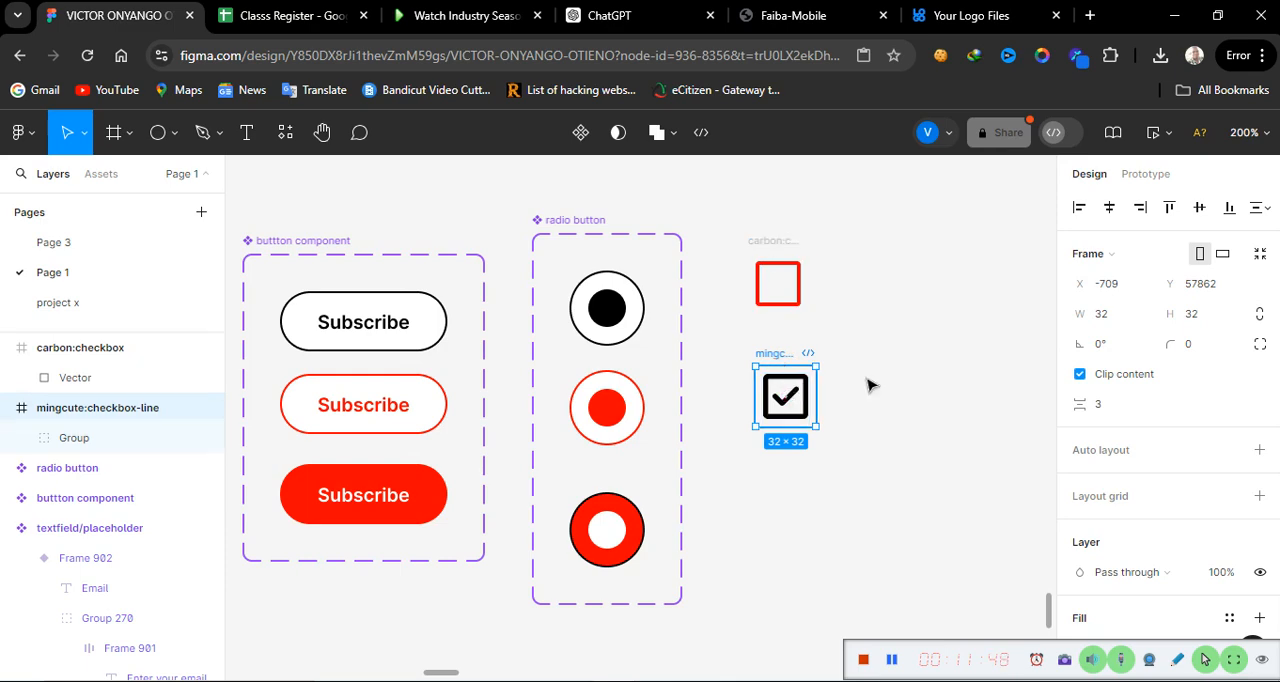
scroll(1086, 605, "down", 3)
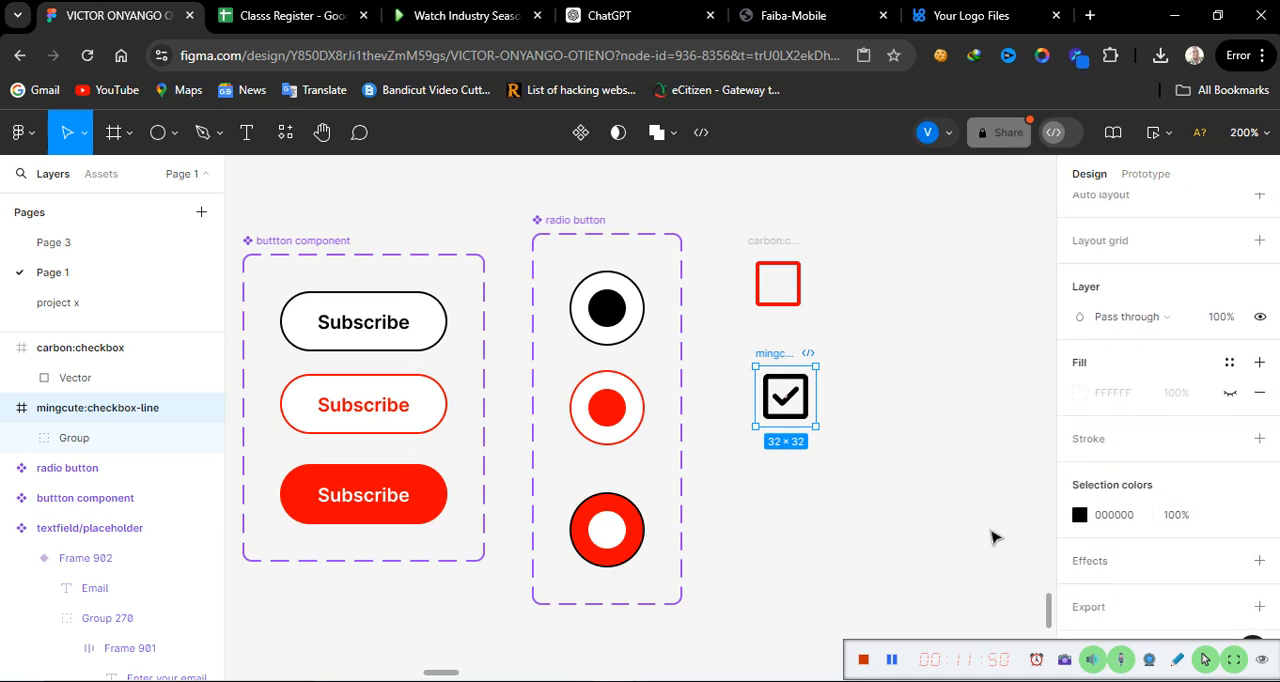
left_click(24, 439)
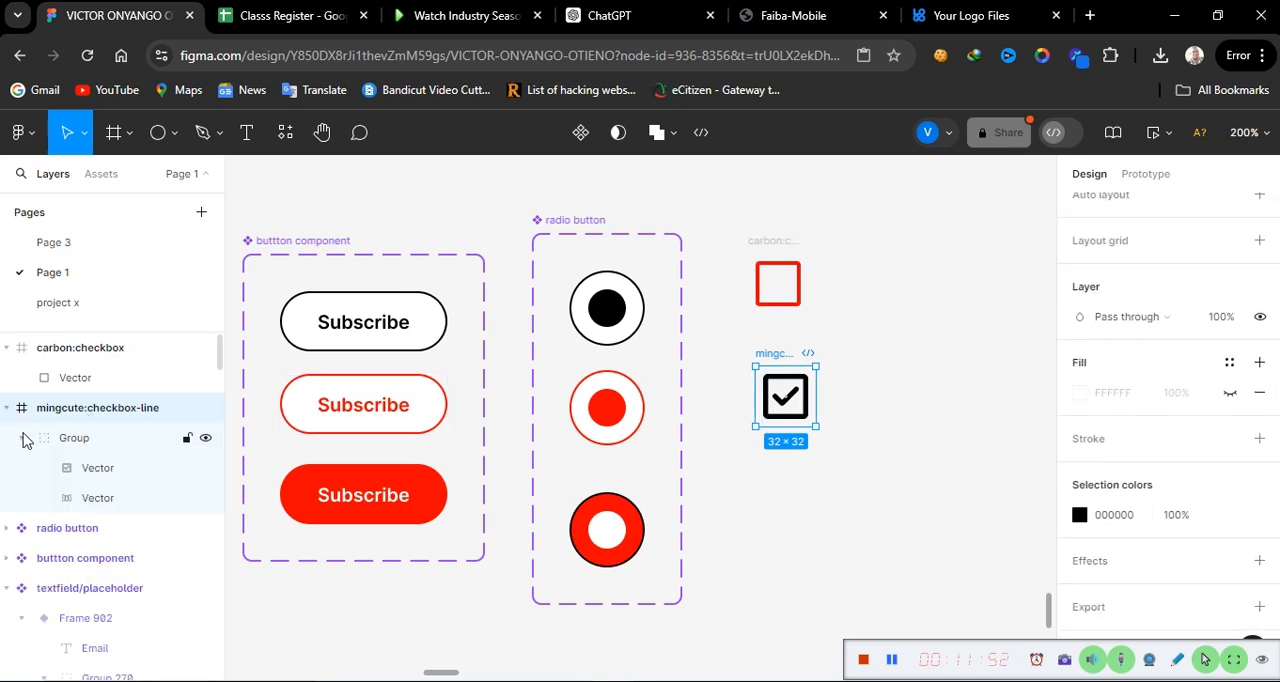
left_click(107, 510)
double_click(107, 505)
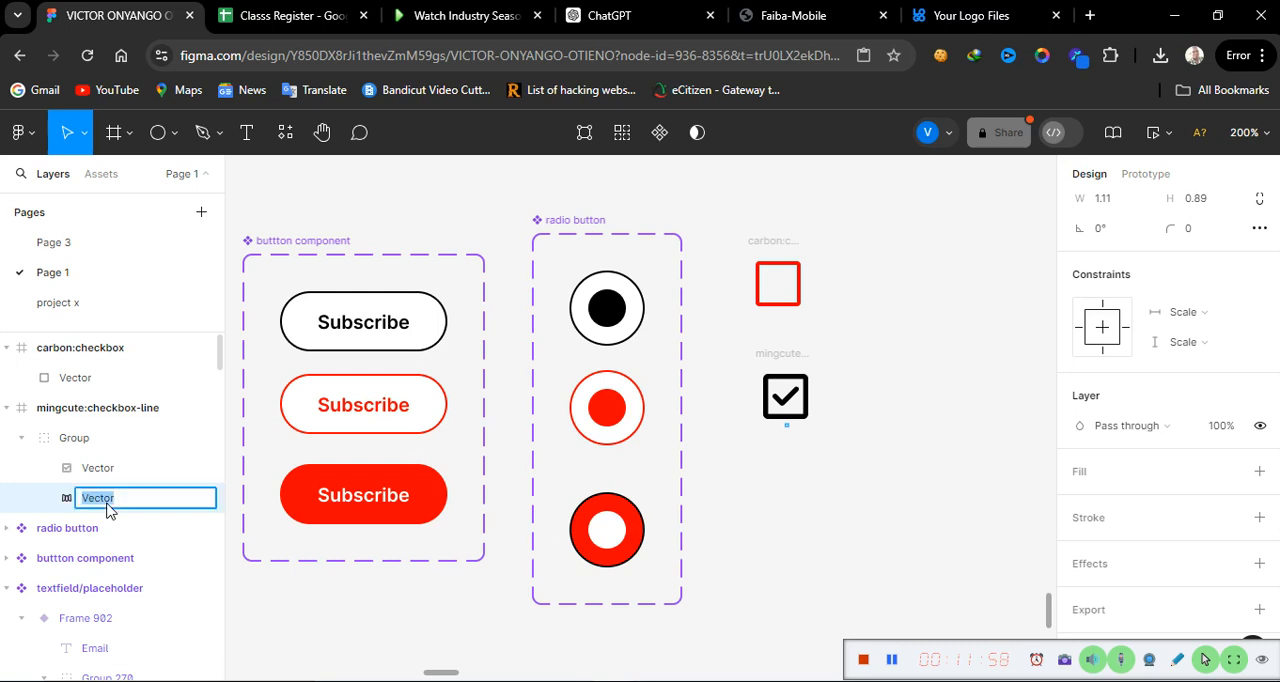
left_click(107, 505)
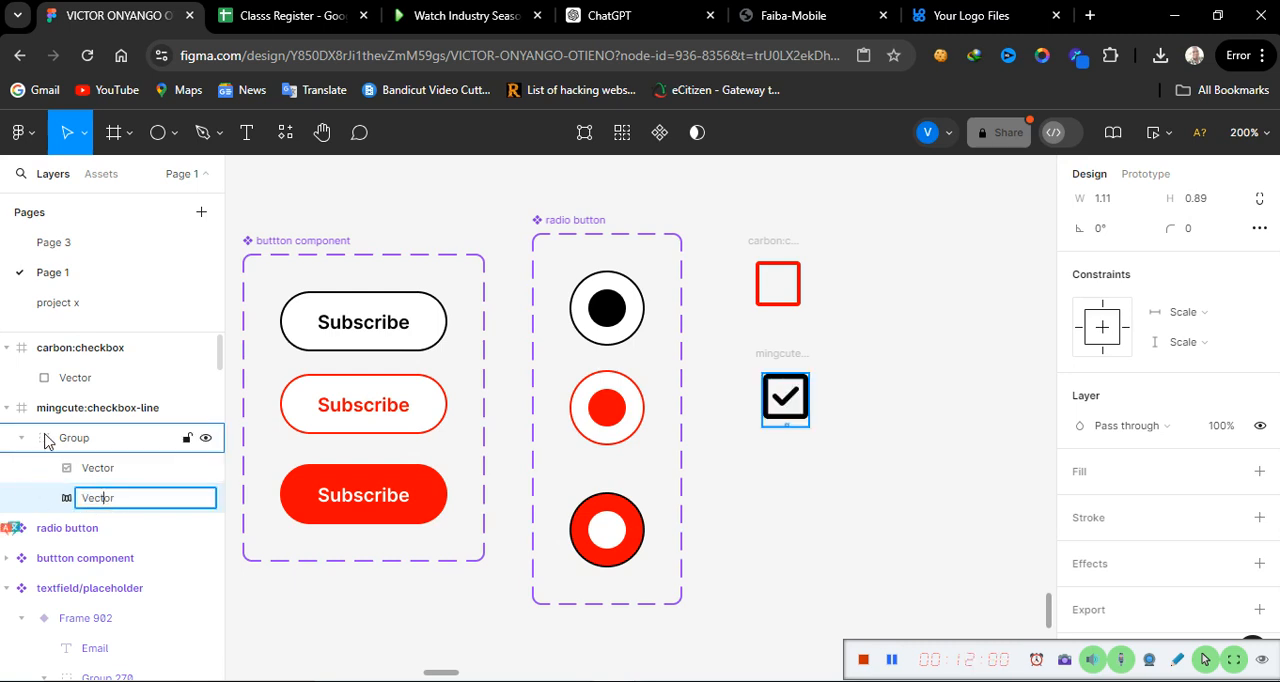
left_click(95, 420)
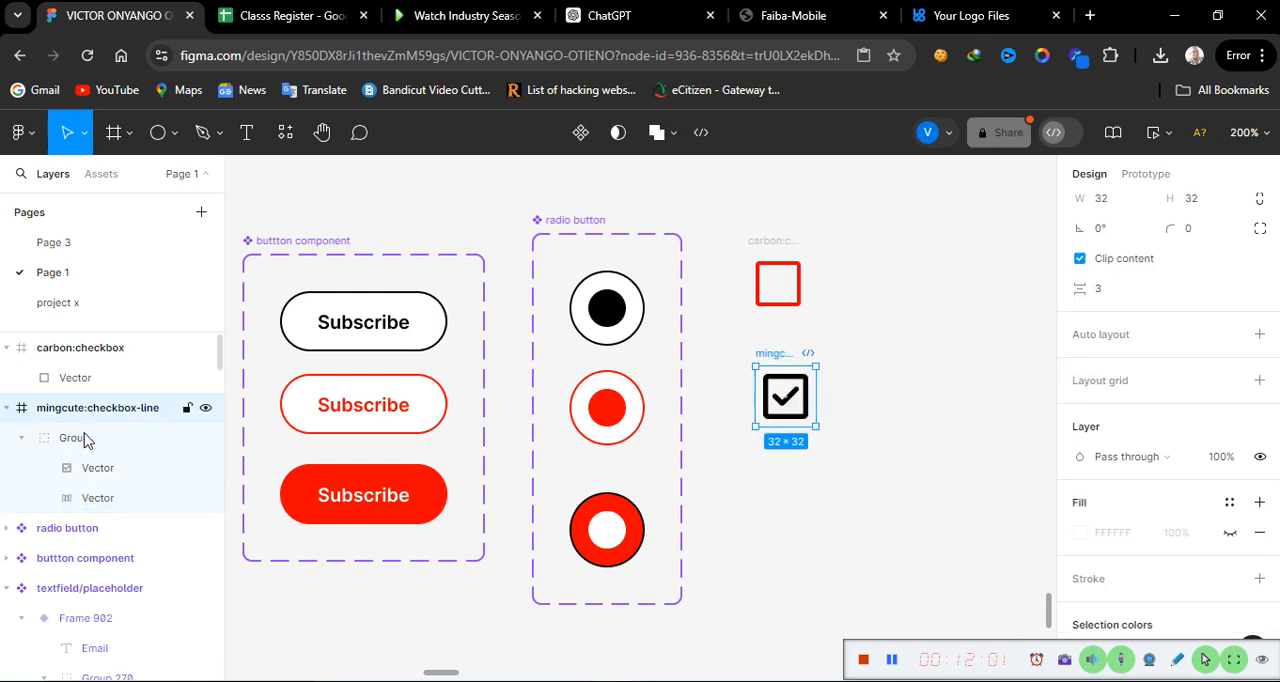
left_click(208, 500)
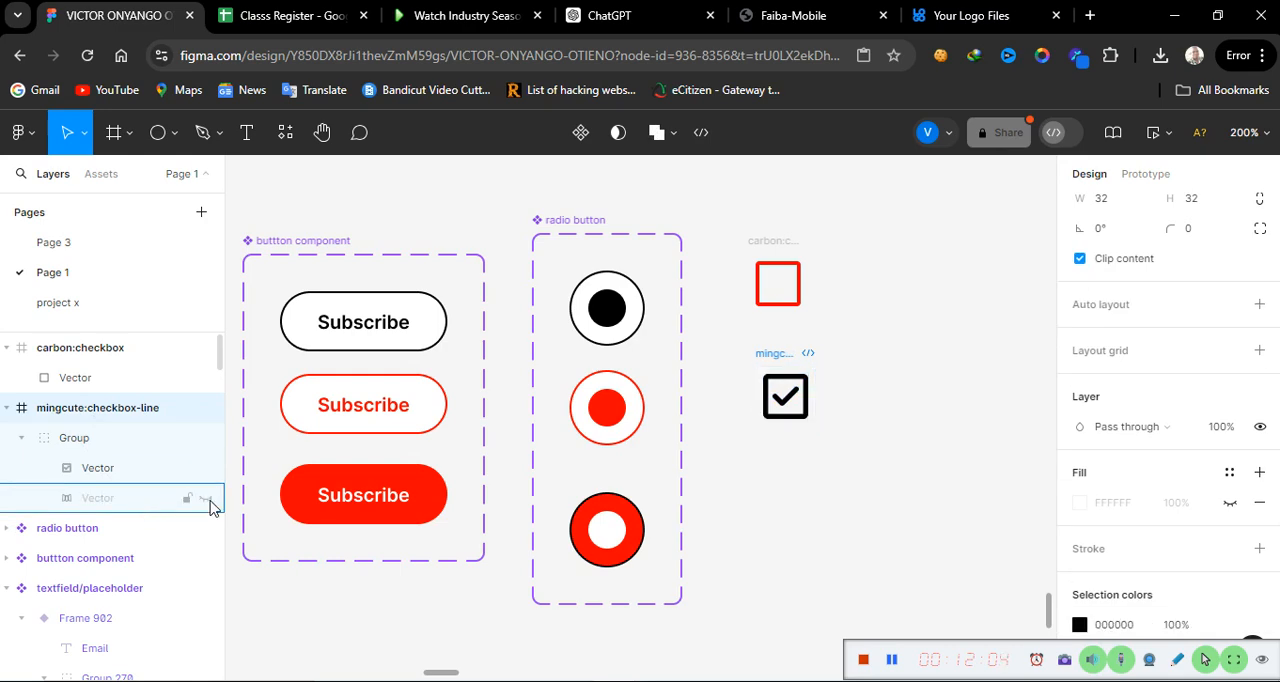
left_click(208, 500)
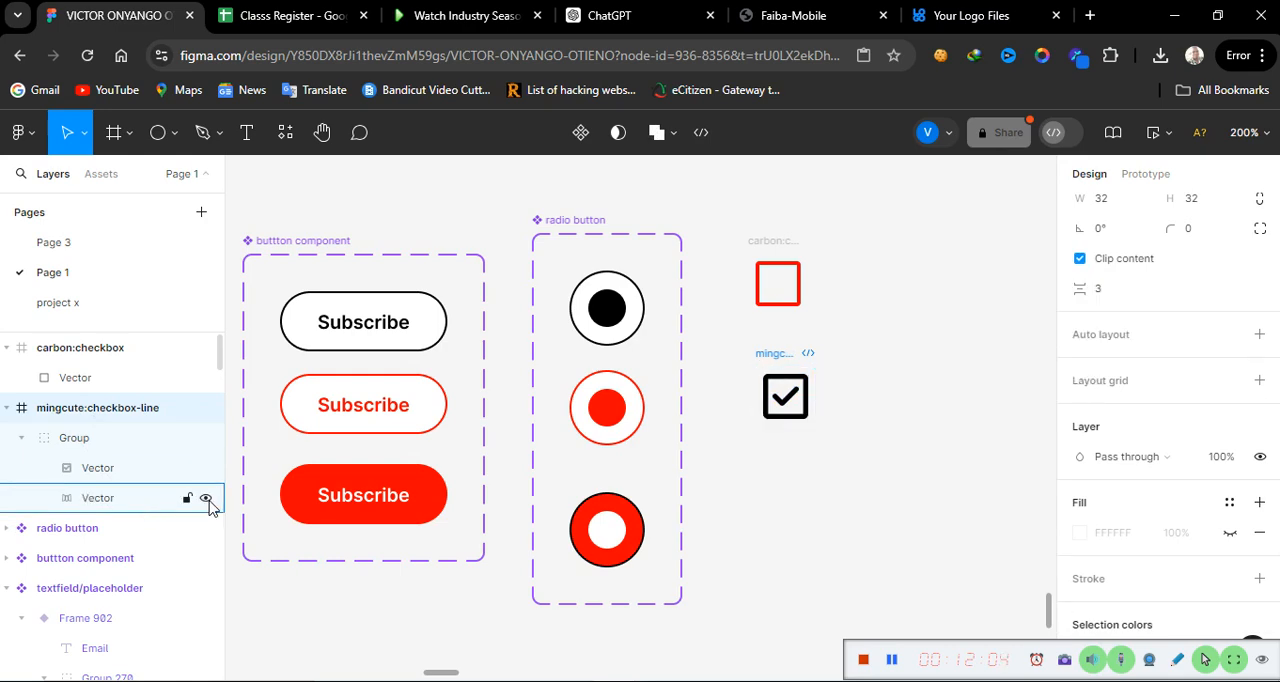
Step: Set the fill of the checked icon's checkbox vector to red (FF0000)
left_click(117, 474)
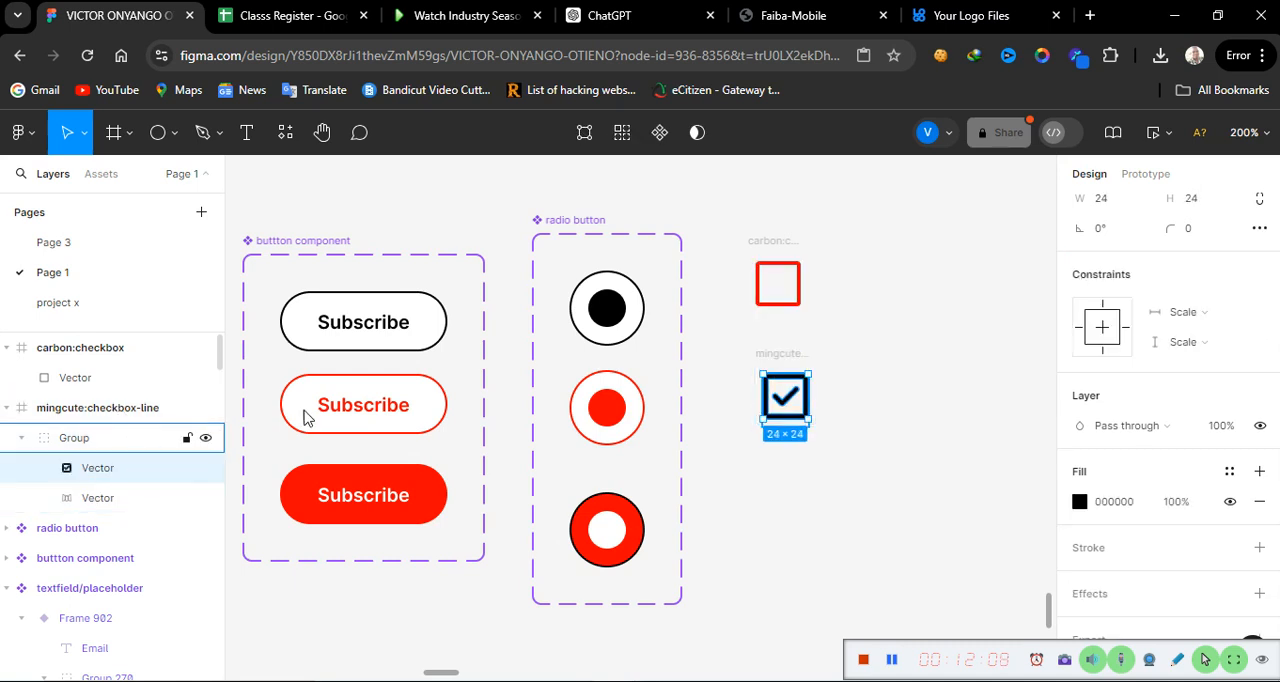
left_click(1138, 505)
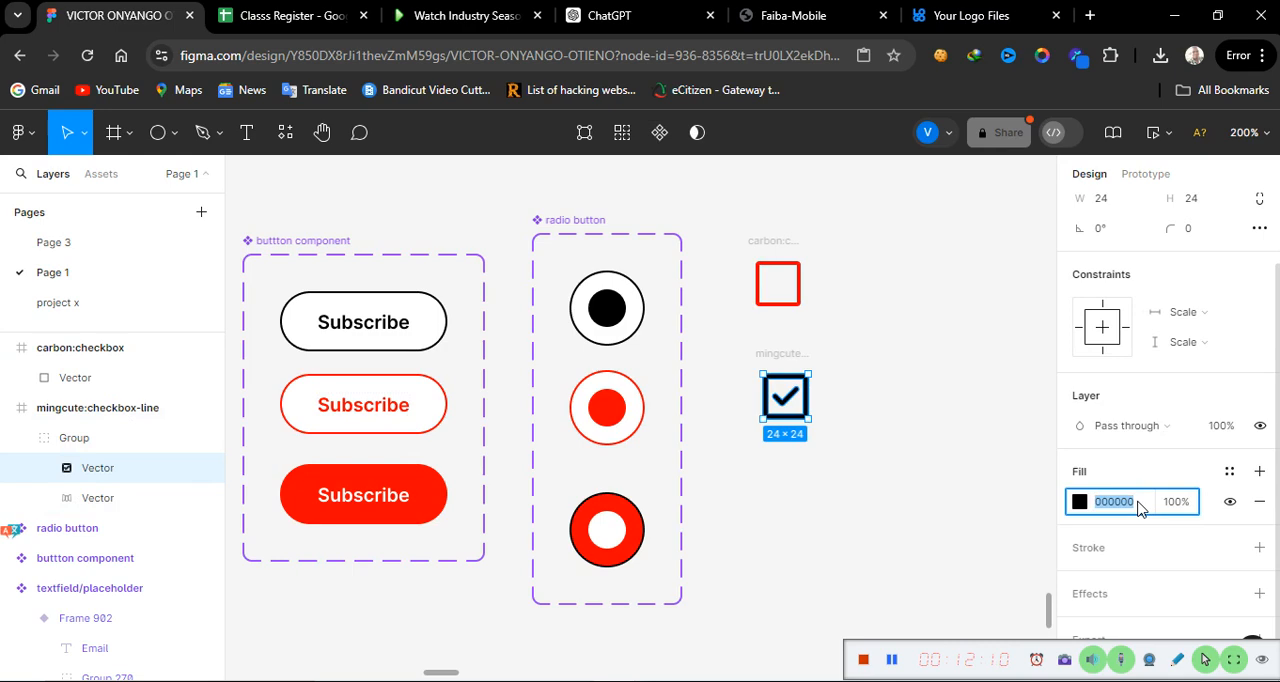
type("red")
key("Return")
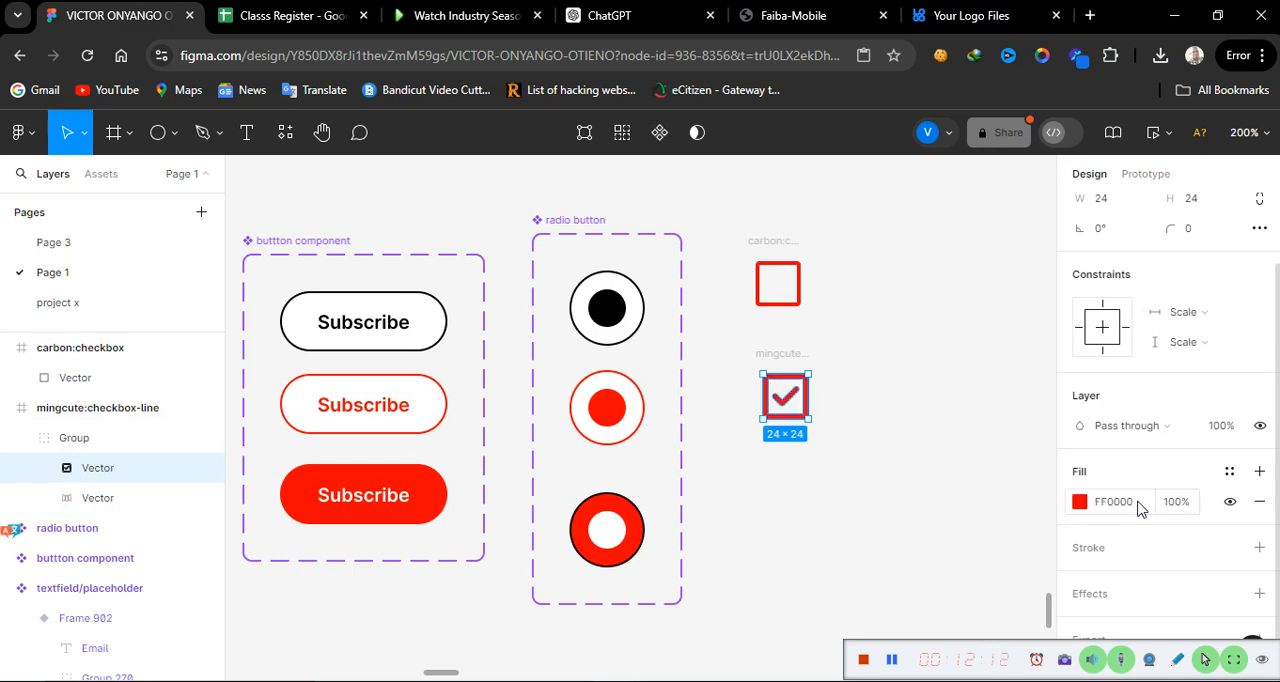
Step: Move the checked icon so that it lines up vertically below the empty checkbox icon
left_click(776, 244)
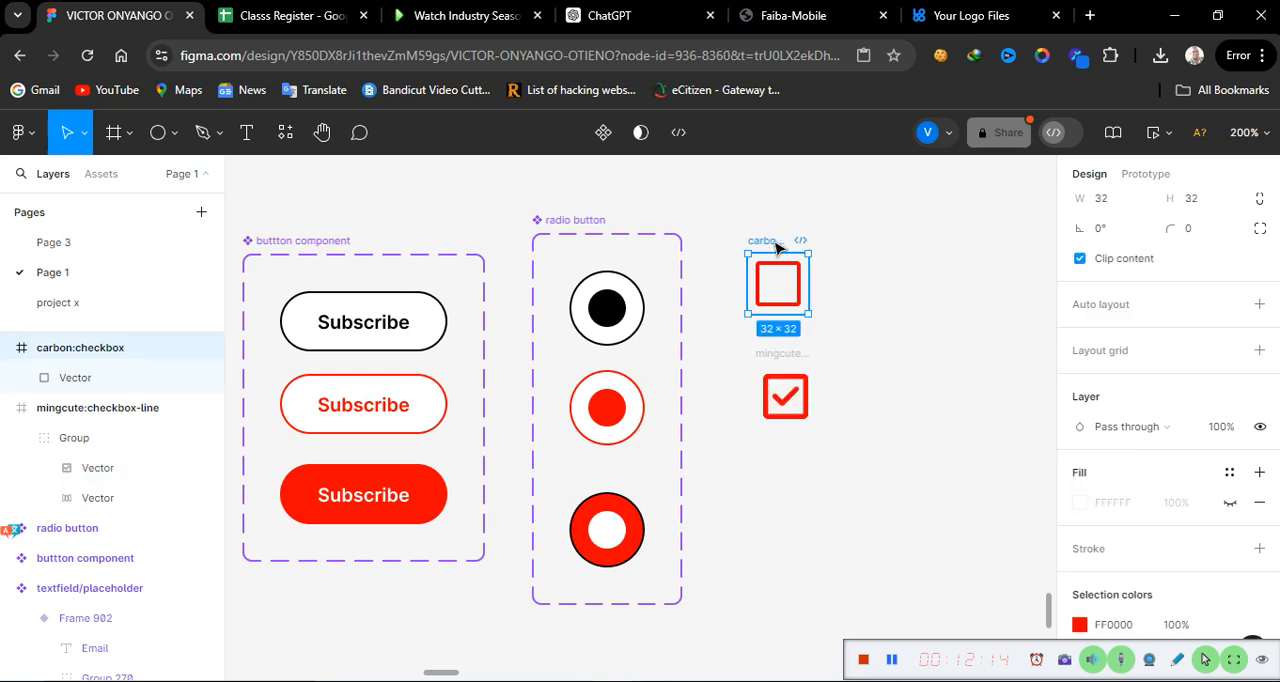
left_click(789, 362)
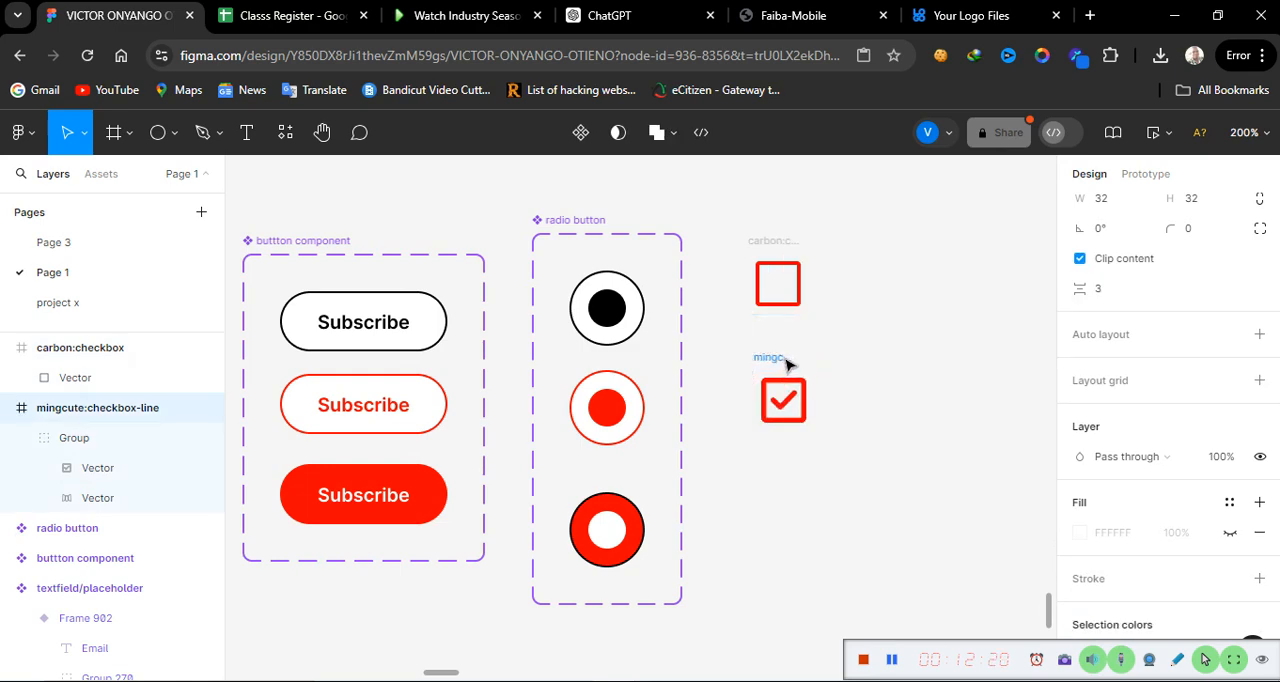
left_click_drag(788, 366, 785, 359)
left_click(775, 244)
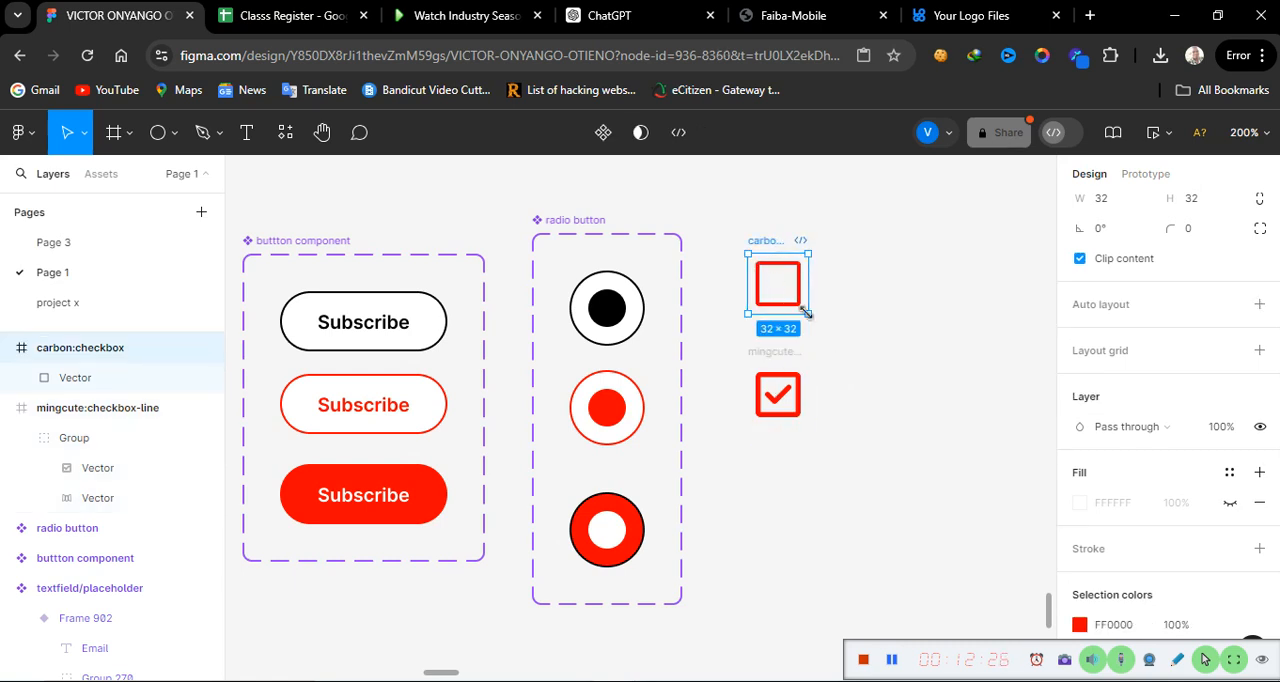
Step: Combine the empty and checked checkbox icons into one component set
left_click_drag(721, 228, 884, 522)
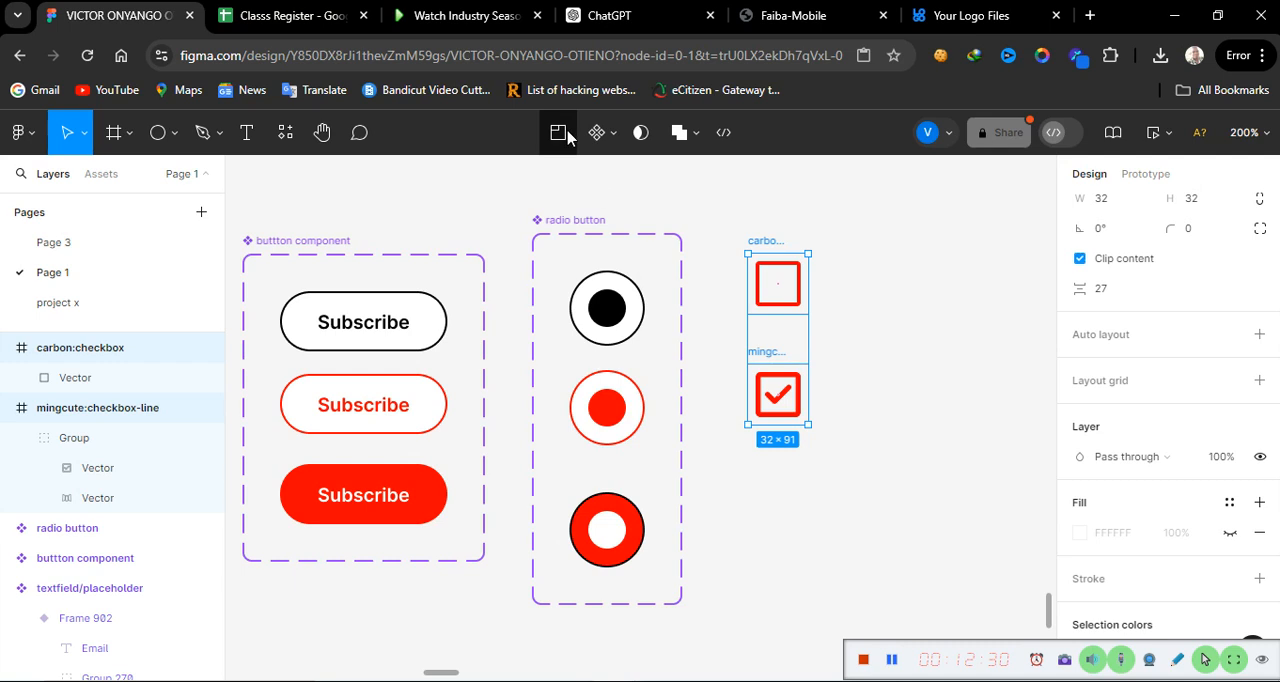
left_click(610, 133)
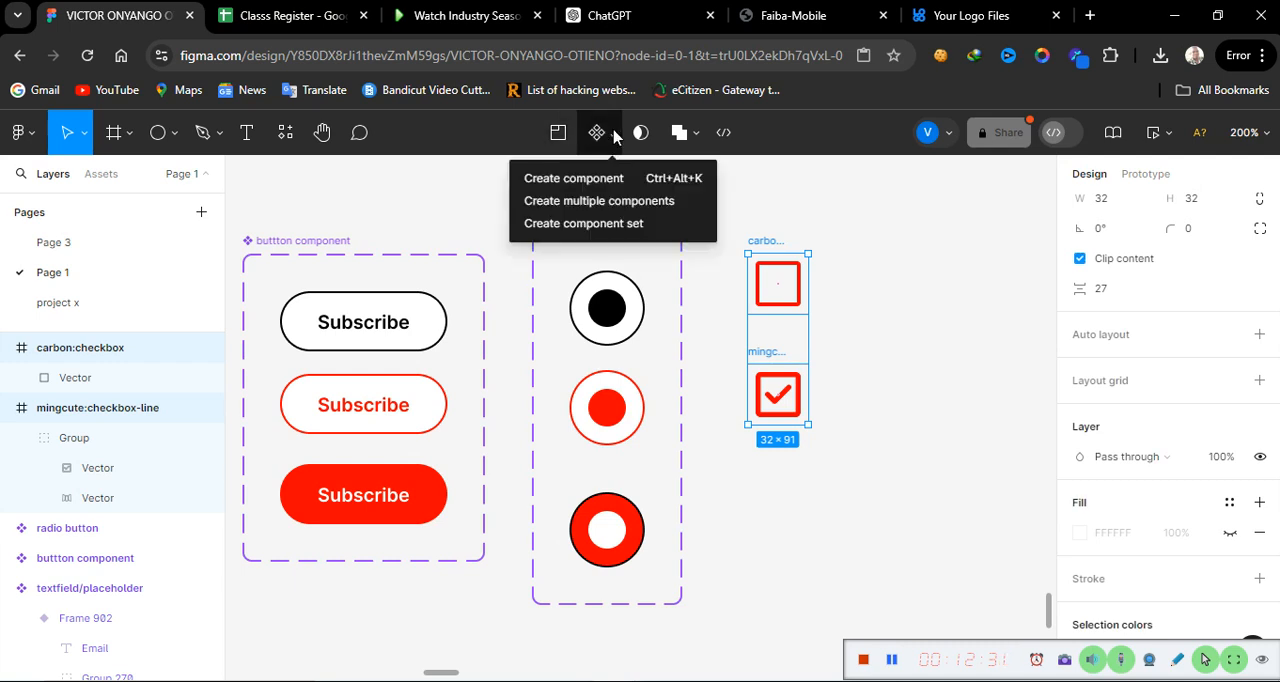
left_click(584, 222)
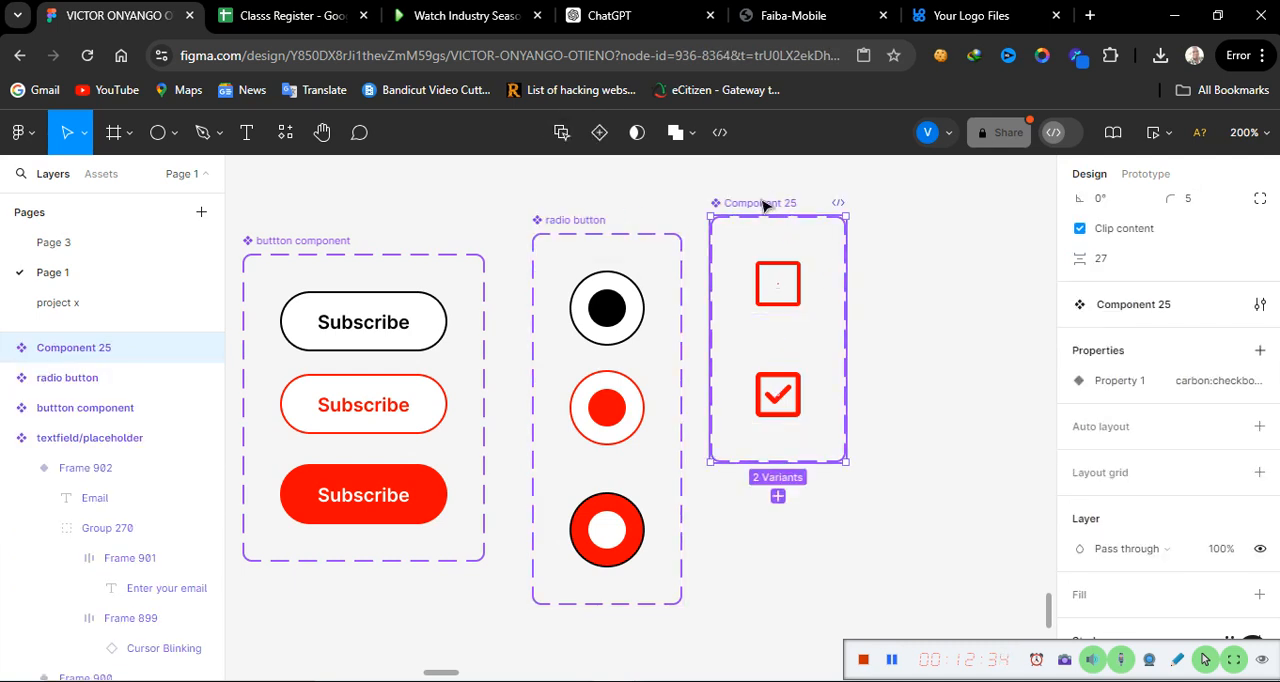
Step: Move the new checkbox icon component set slightly down and away from the radio button set, and rename it checkbox
left_click_drag(763, 202, 787, 225)
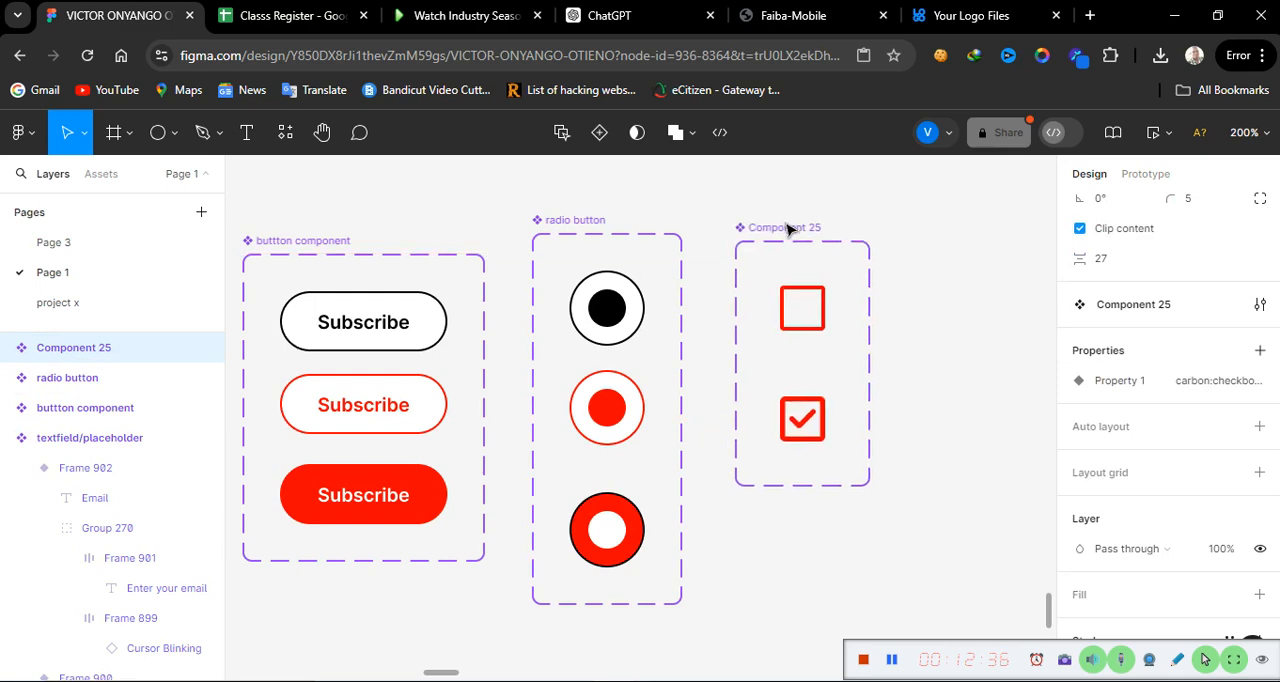
double_click(789, 227)
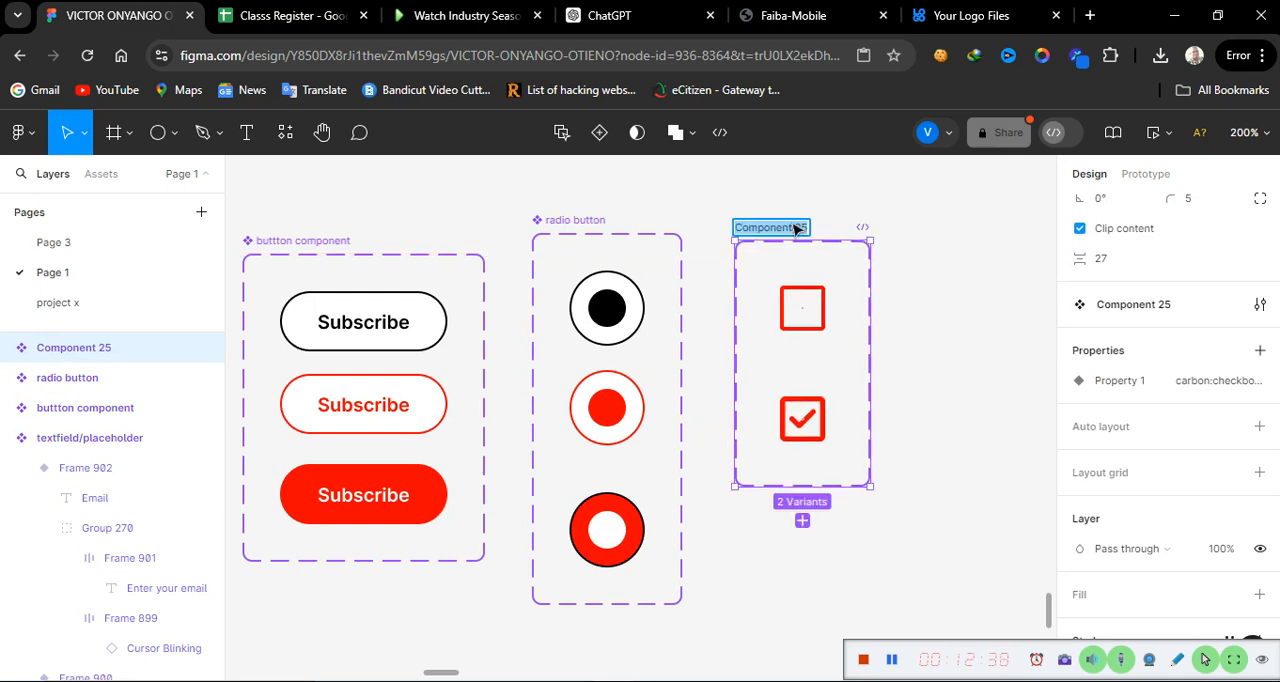
type("checkbox")
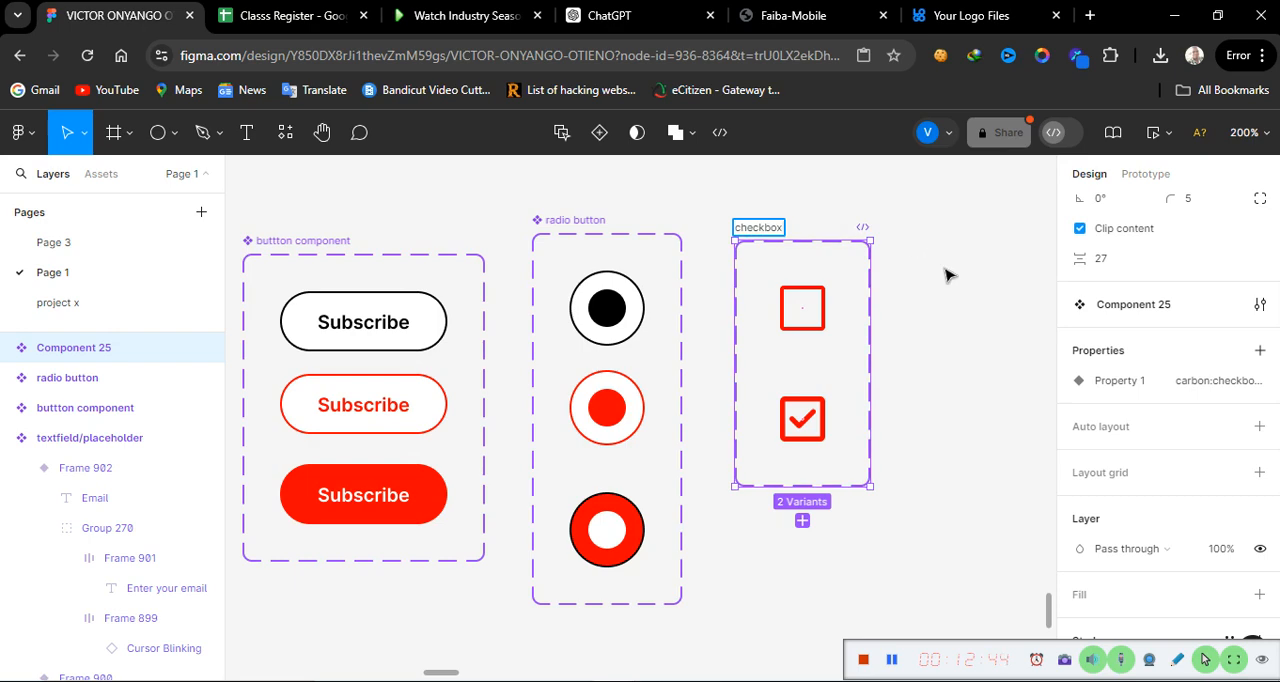
key("Return")
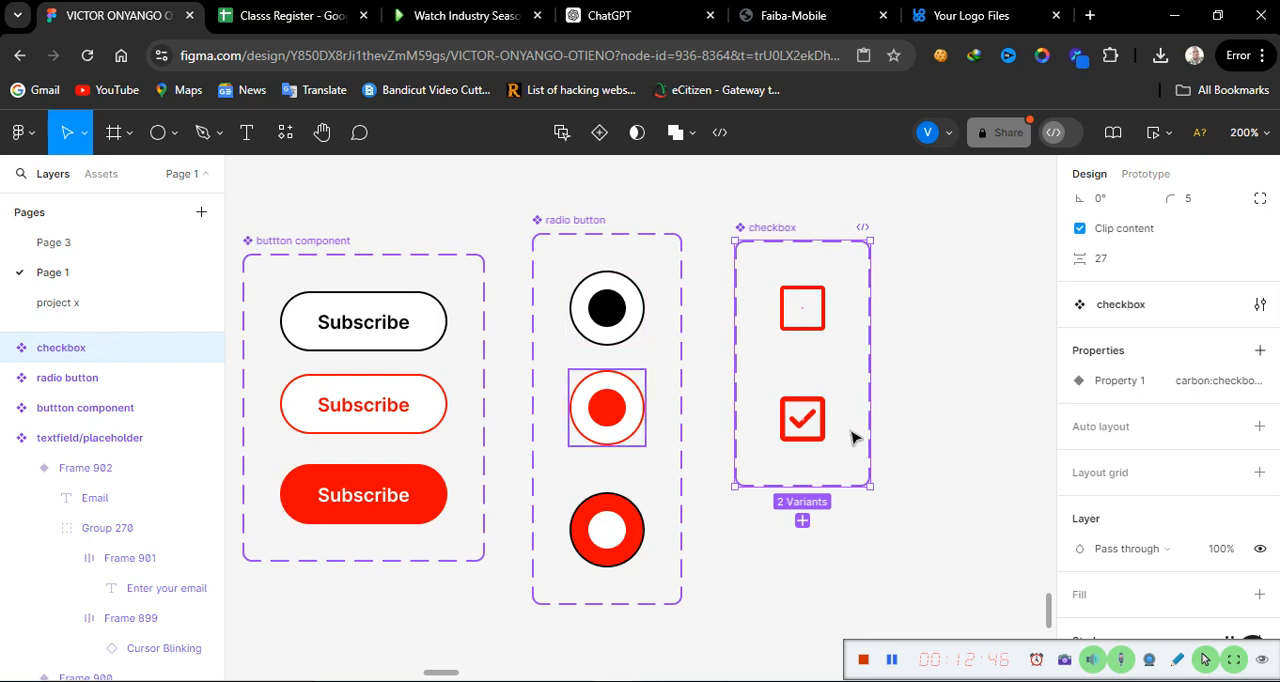
left_click(840, 600)
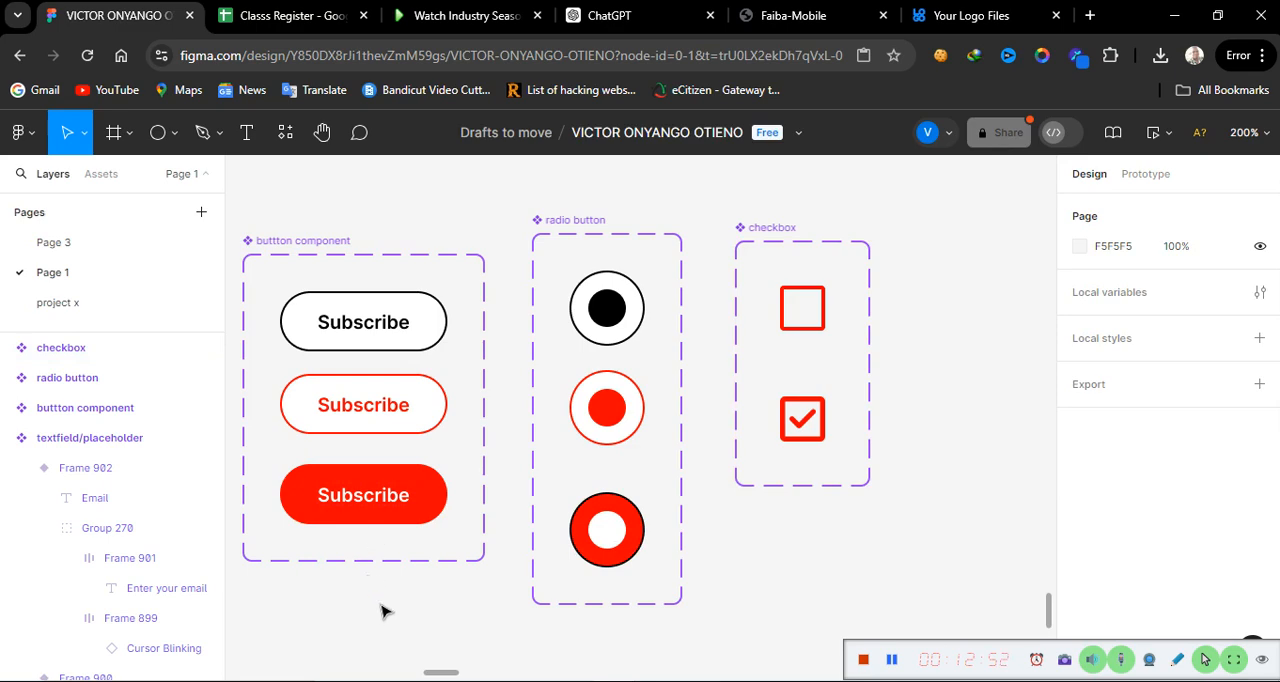
Step: Add a prototype interaction from the empty checkbox variant to the checked one: On tap, Change to, with Instant animation
left_click(812, 317)
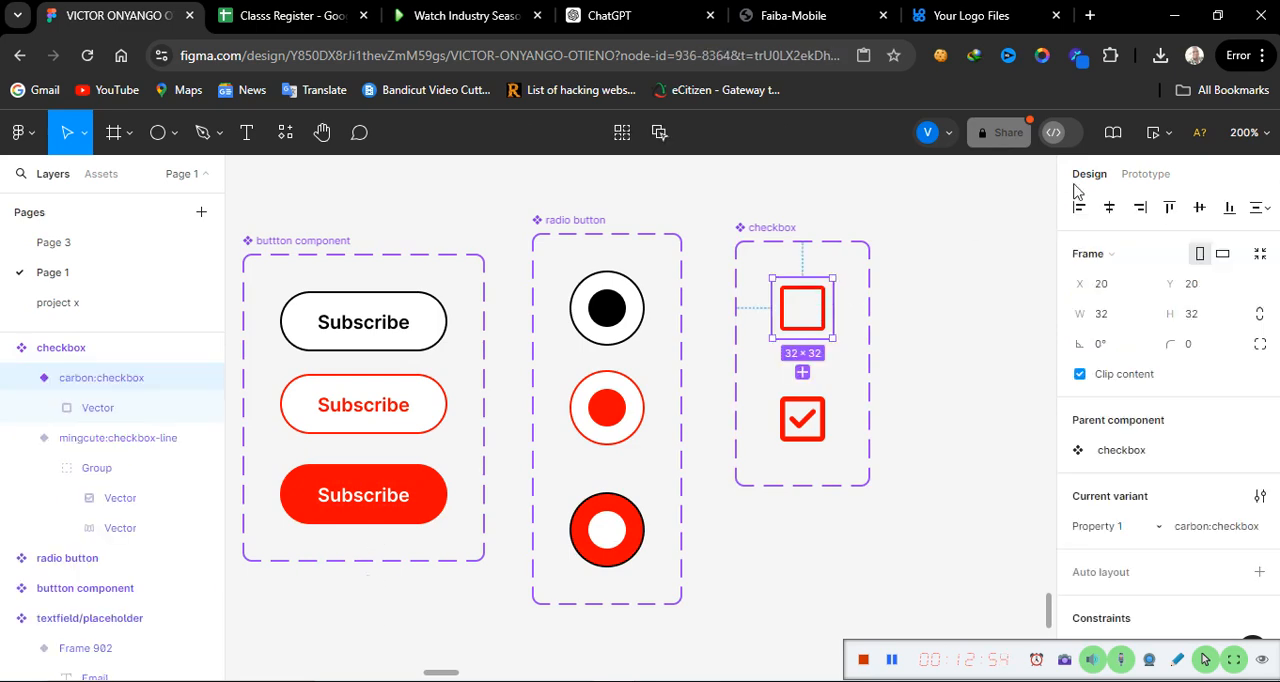
left_click(1148, 177)
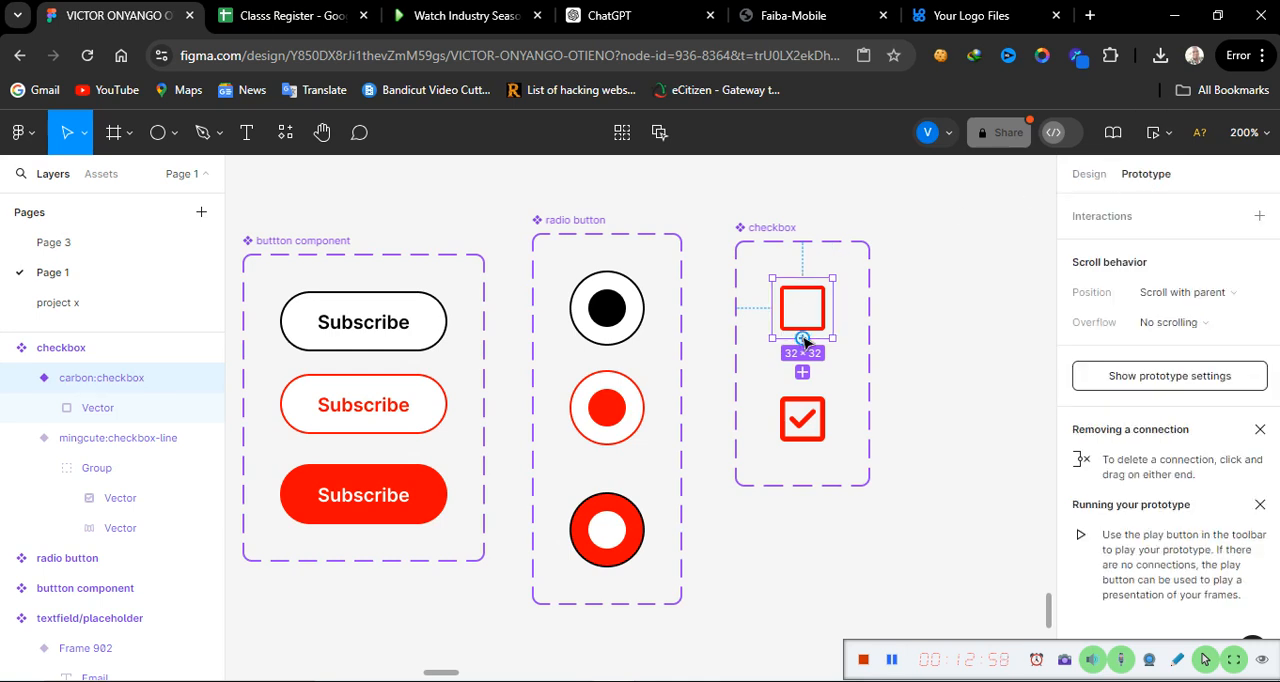
left_click_drag(805, 342, 806, 410)
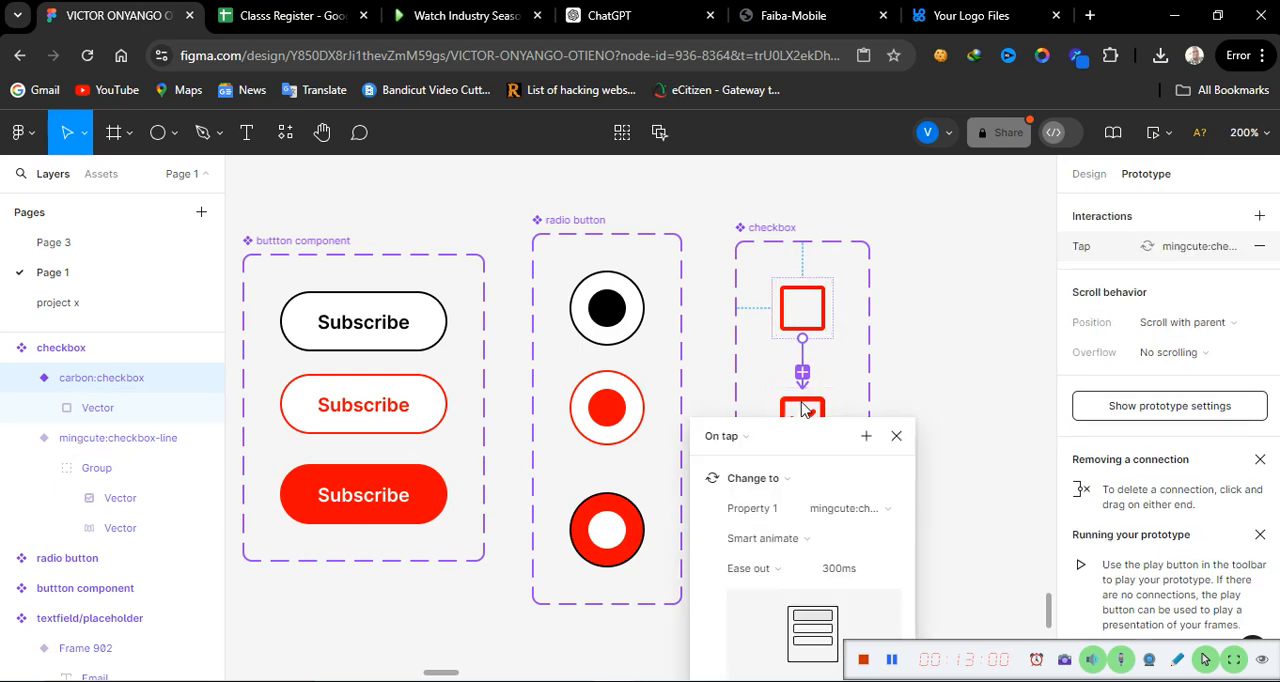
left_click(752, 446)
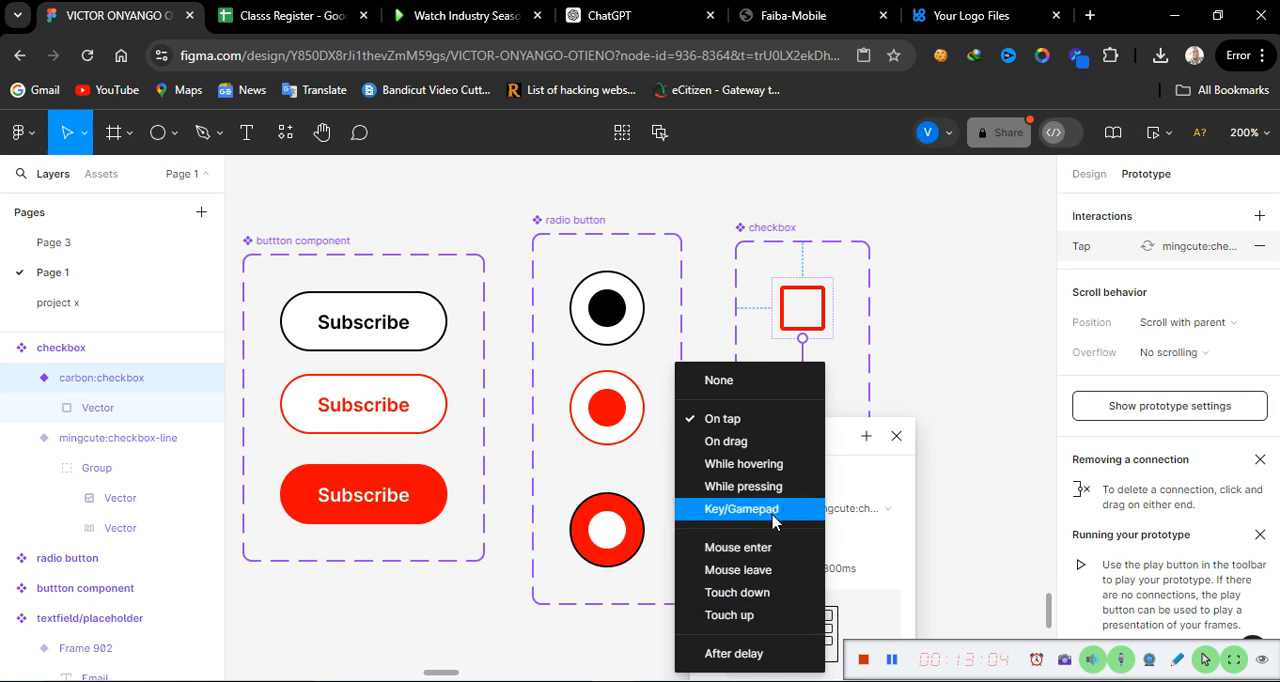
left_click(728, 430)
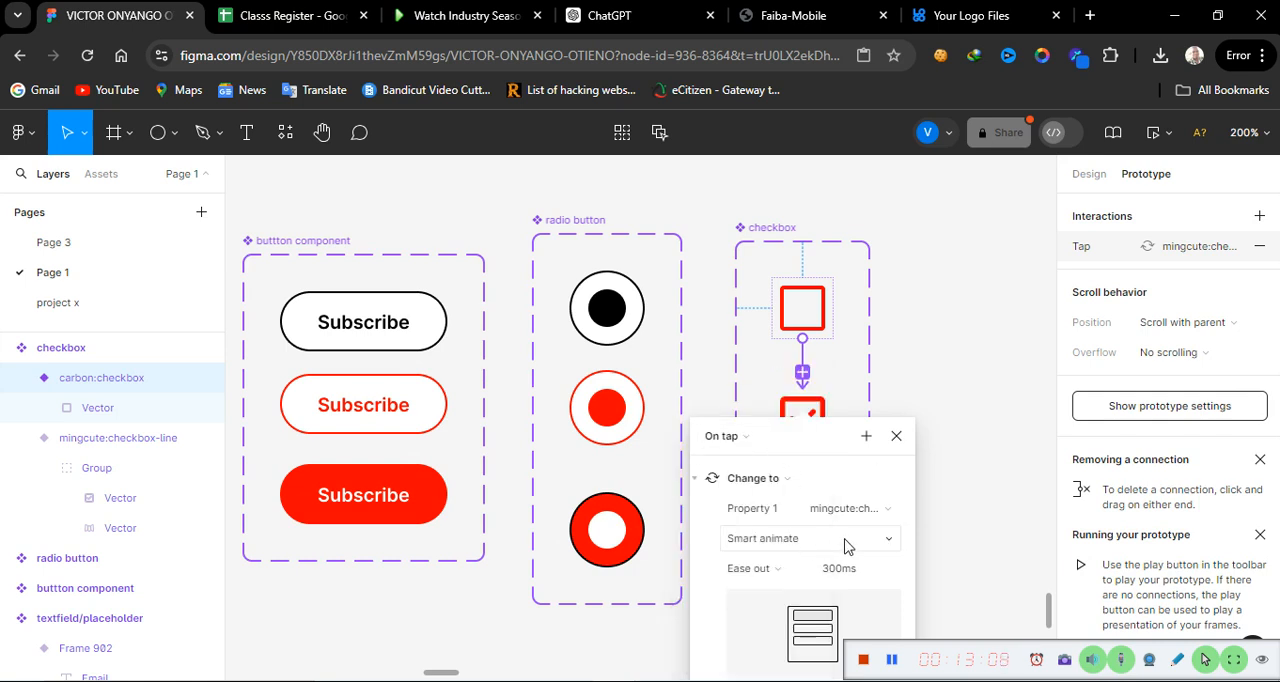
left_click(845, 545)
left_click(783, 484)
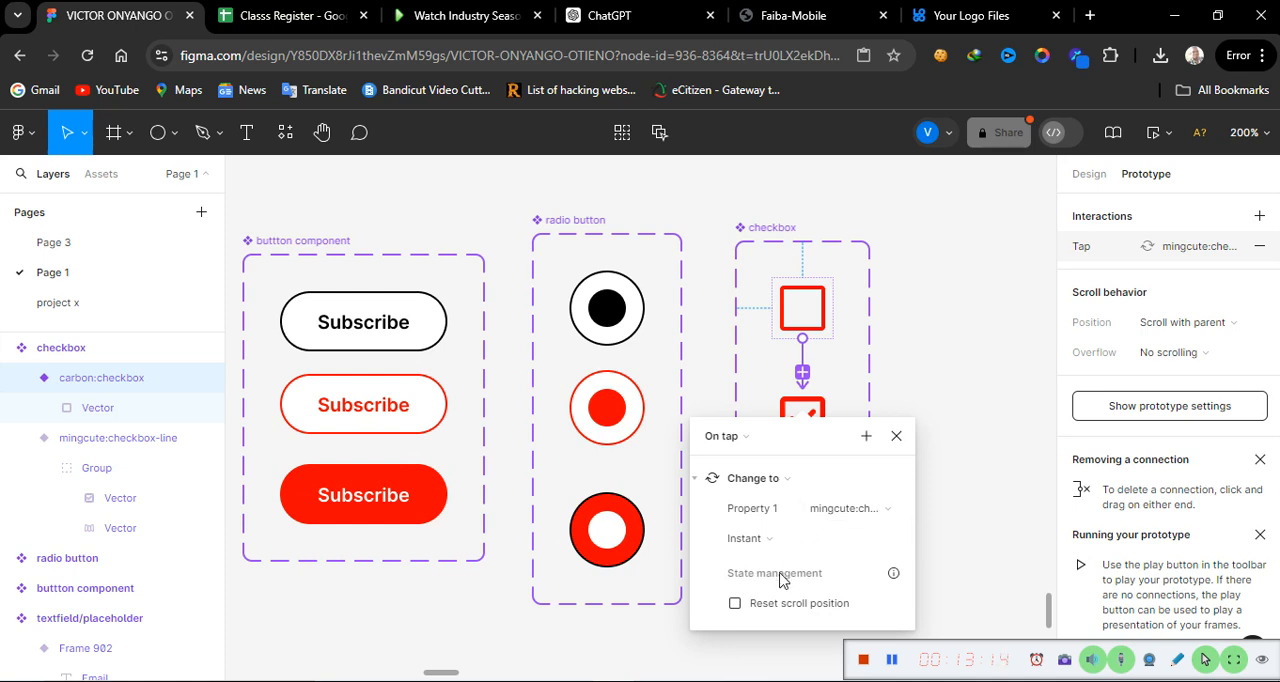
left_click(896, 436)
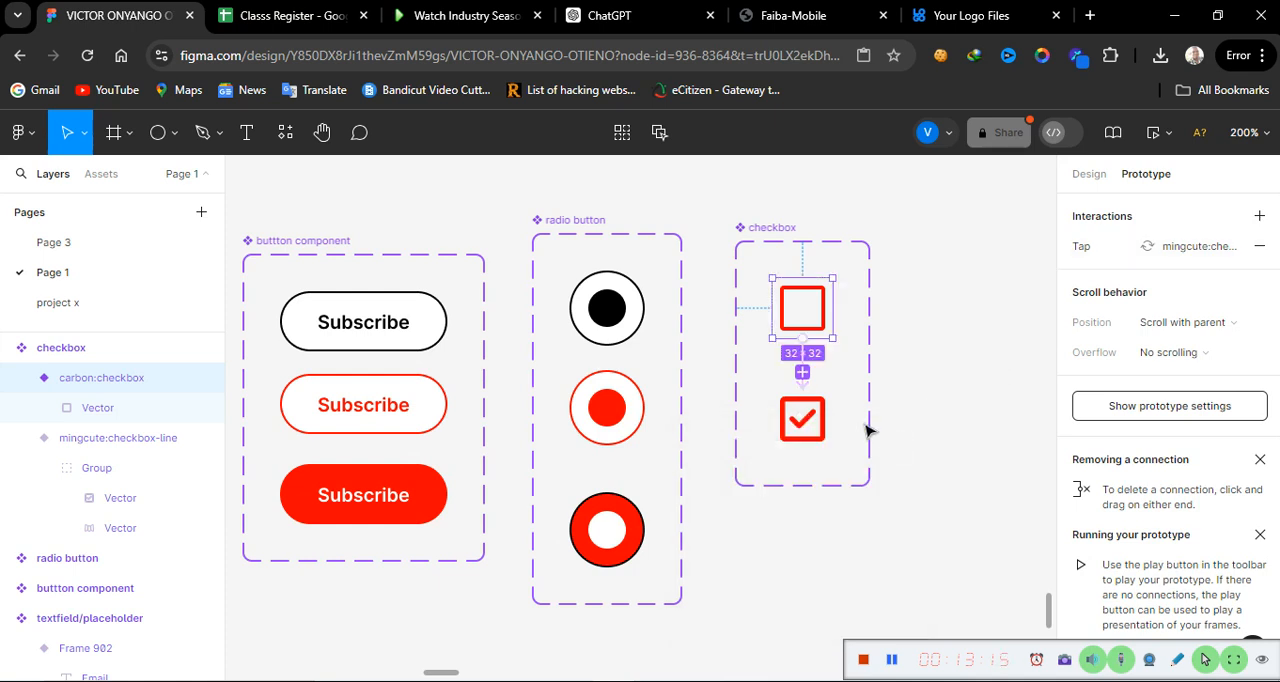
Step: Add an On tap, Change to interaction from the checked checkbox variant back to the empty one with Instant animation
left_click(806, 444)
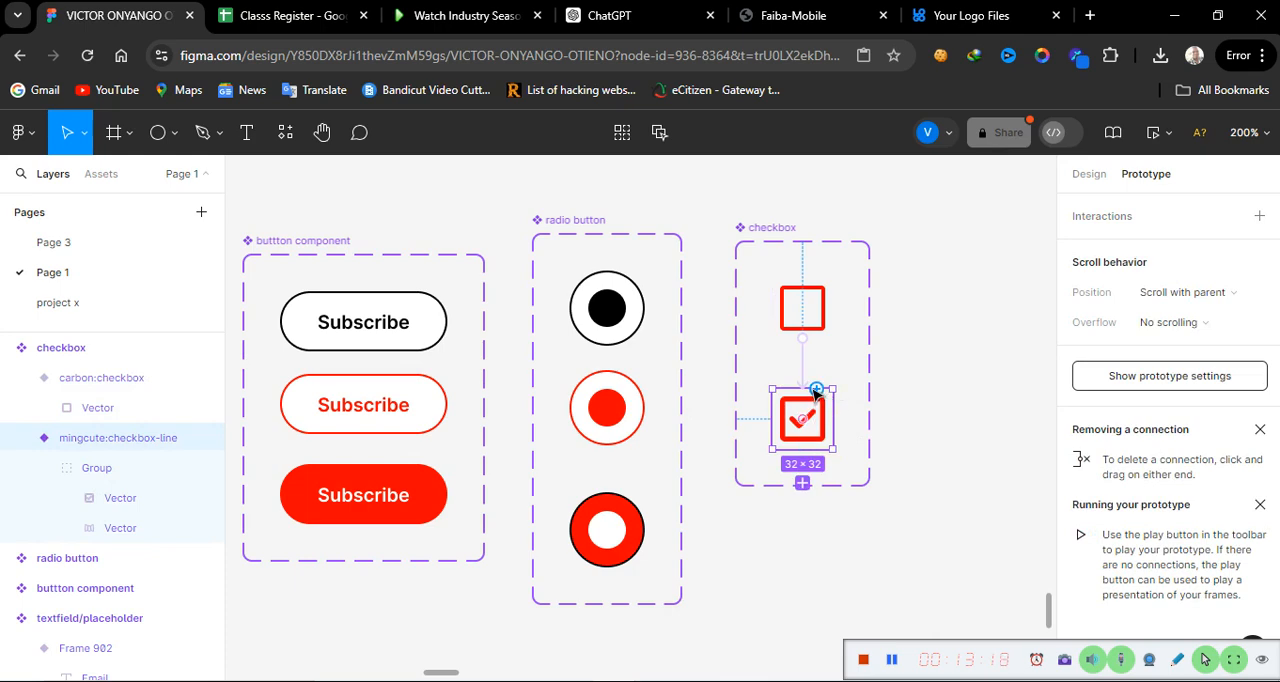
left_click_drag(817, 389, 803, 309)
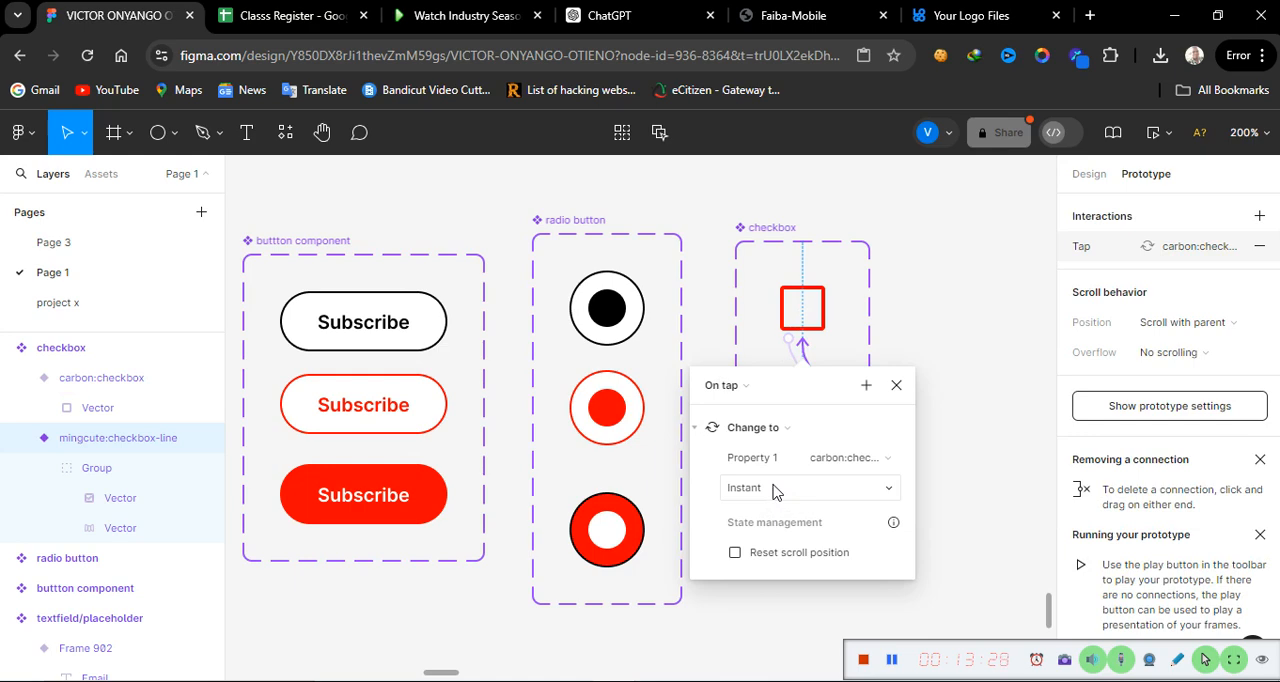
left_click(896, 388)
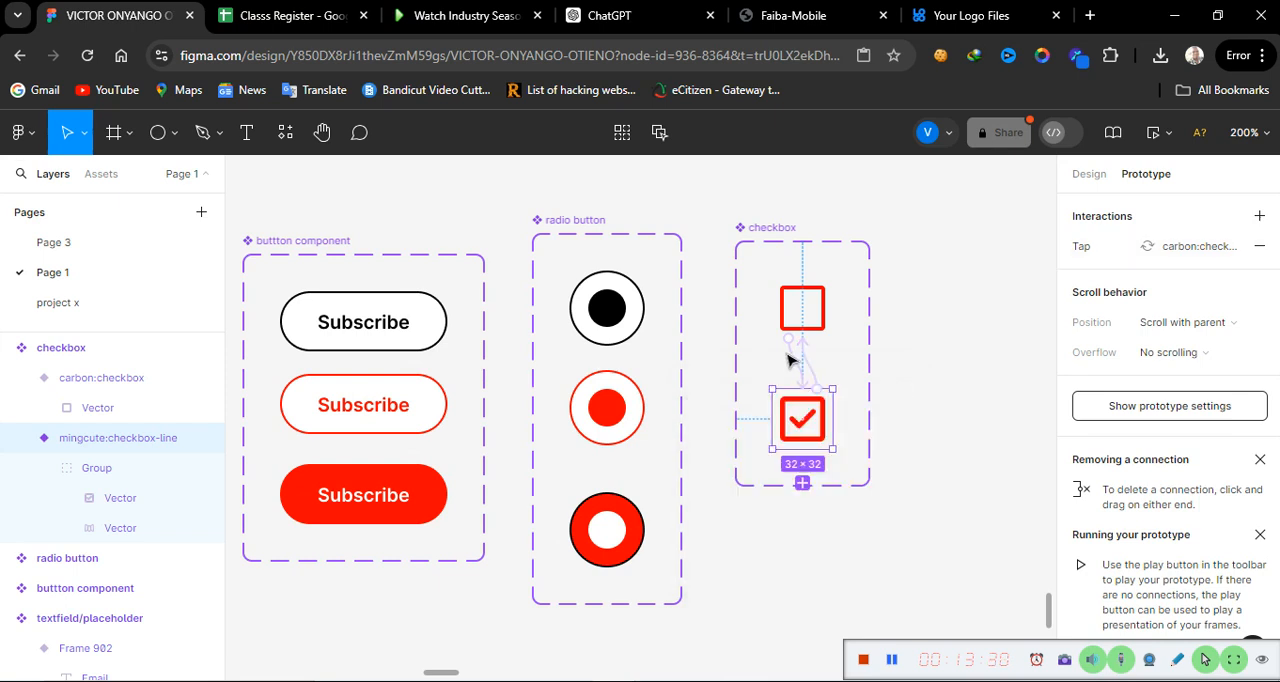
Step: Connect the black radio button variant to the red-outlined one with a While hovering, Change to interaction
left_click(604, 313)
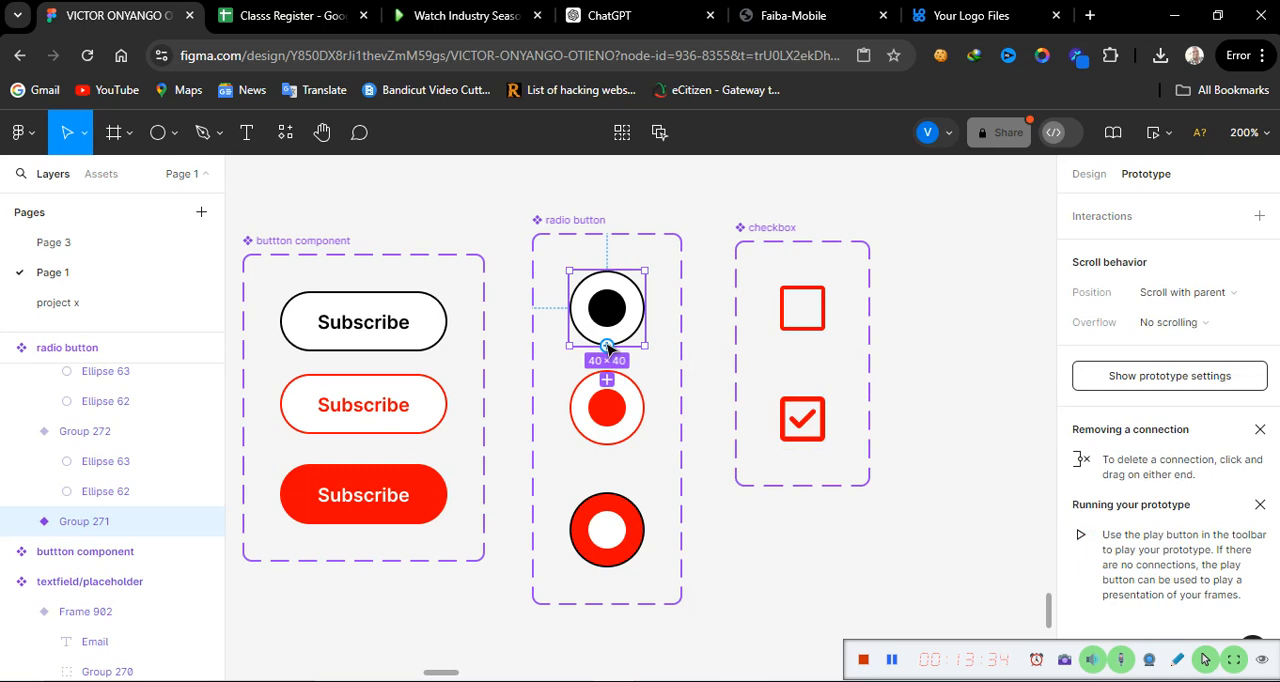
left_click_drag(607, 347, 604, 402)
left_click(551, 421)
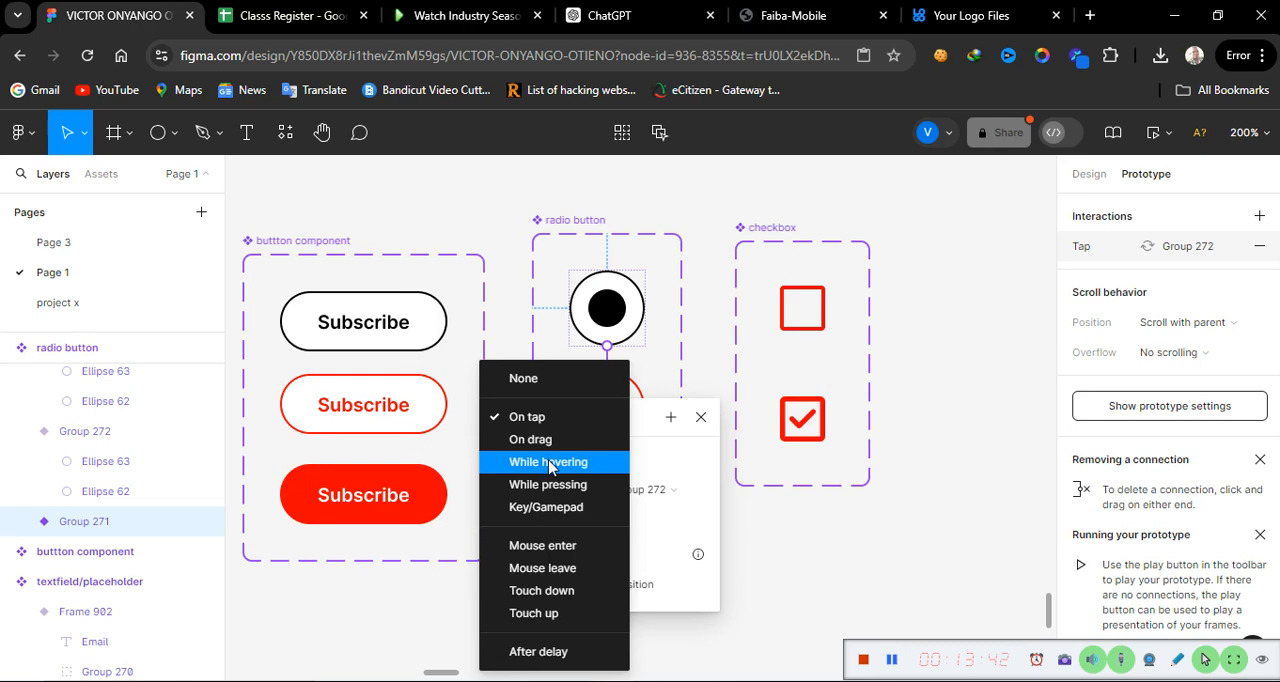
left_click(551, 464)
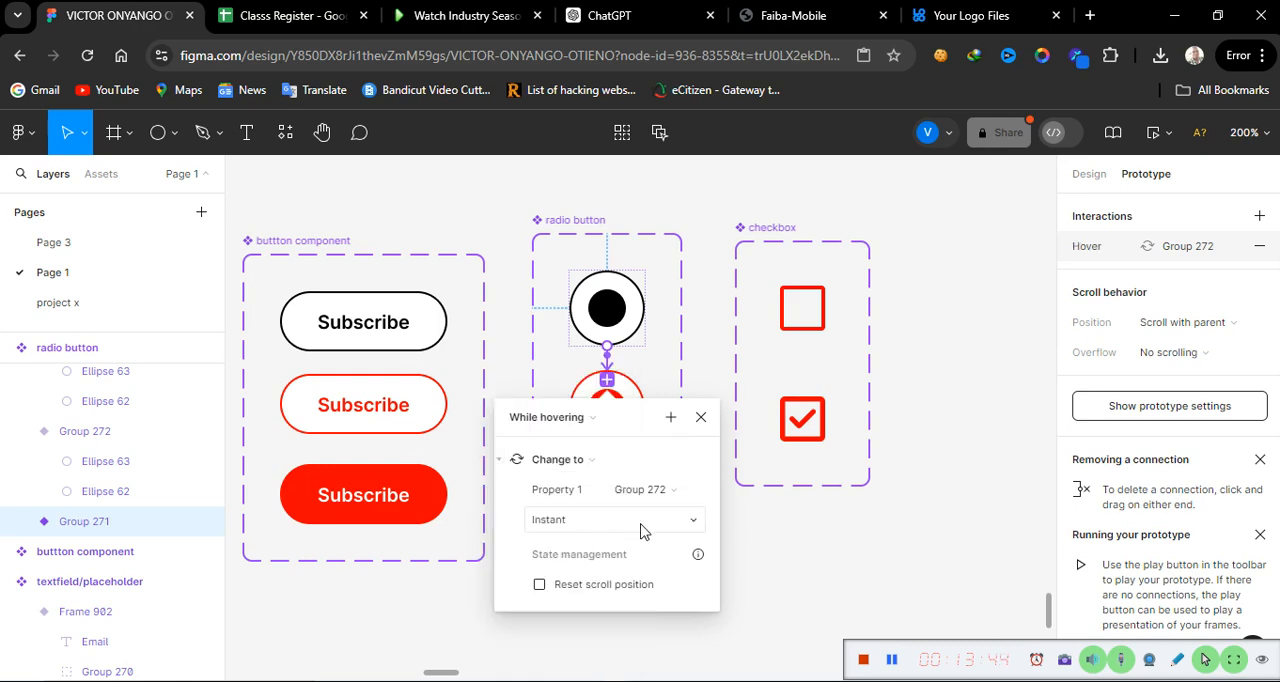
left_click(690, 532)
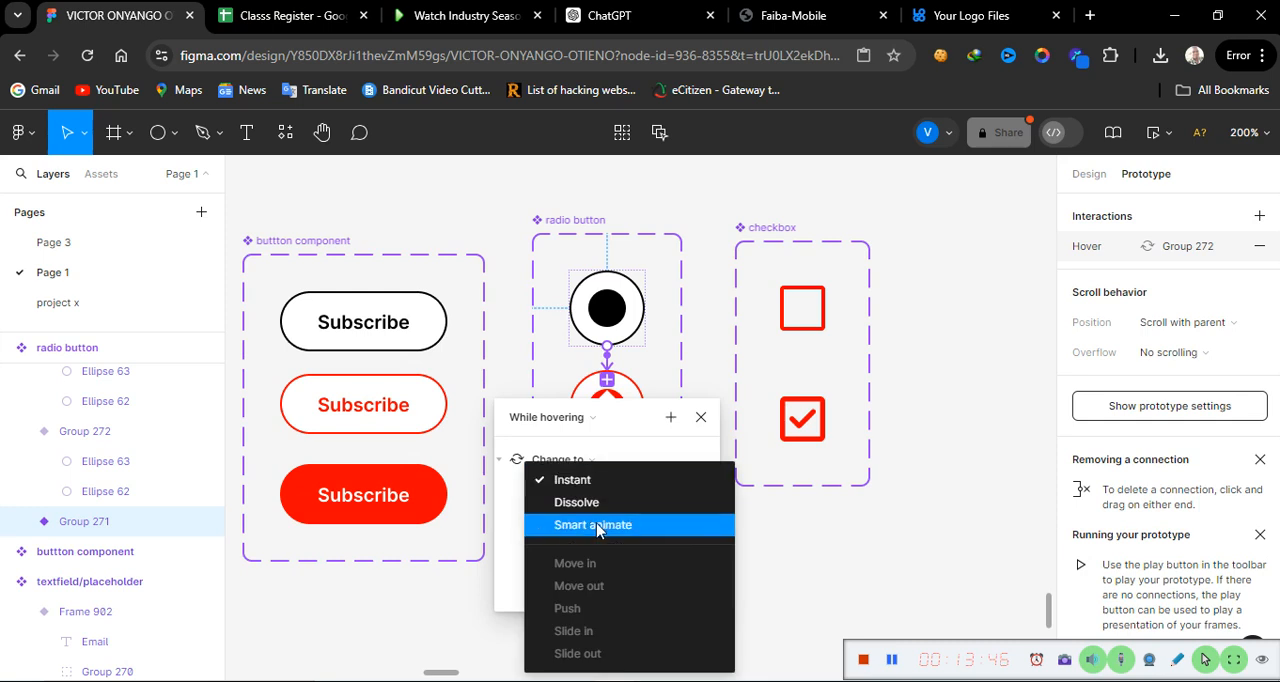
left_click(668, 523)
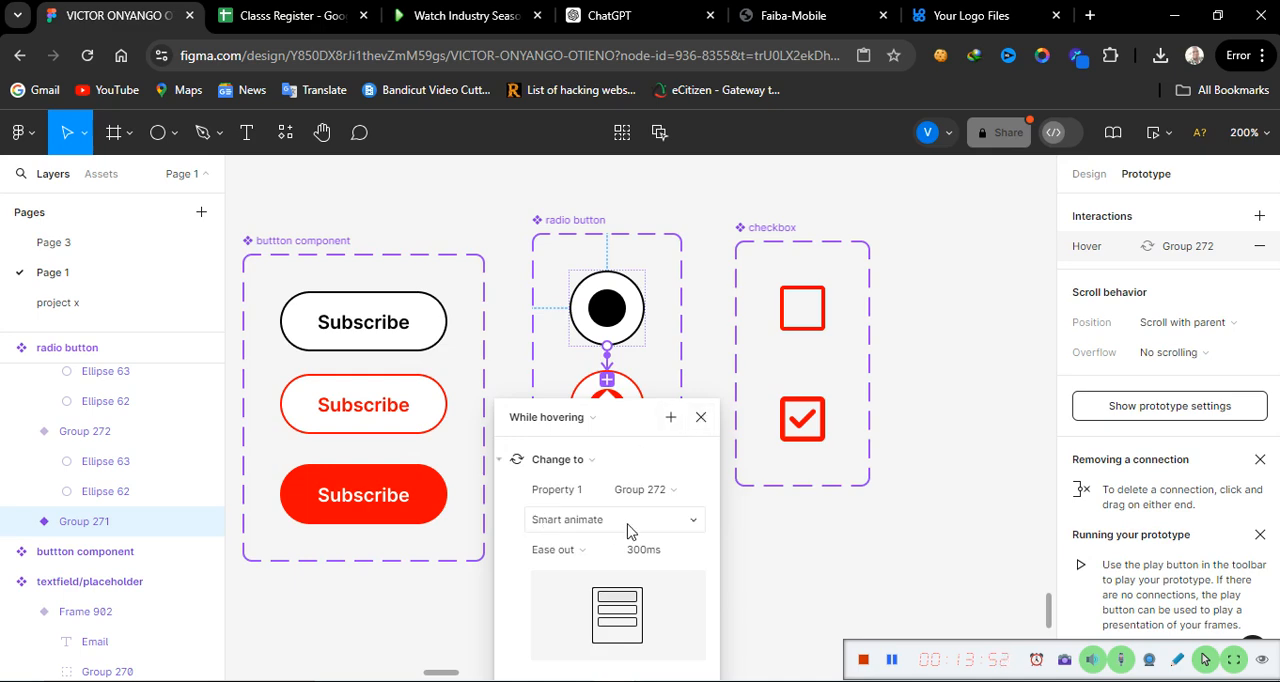
left_click(668, 530)
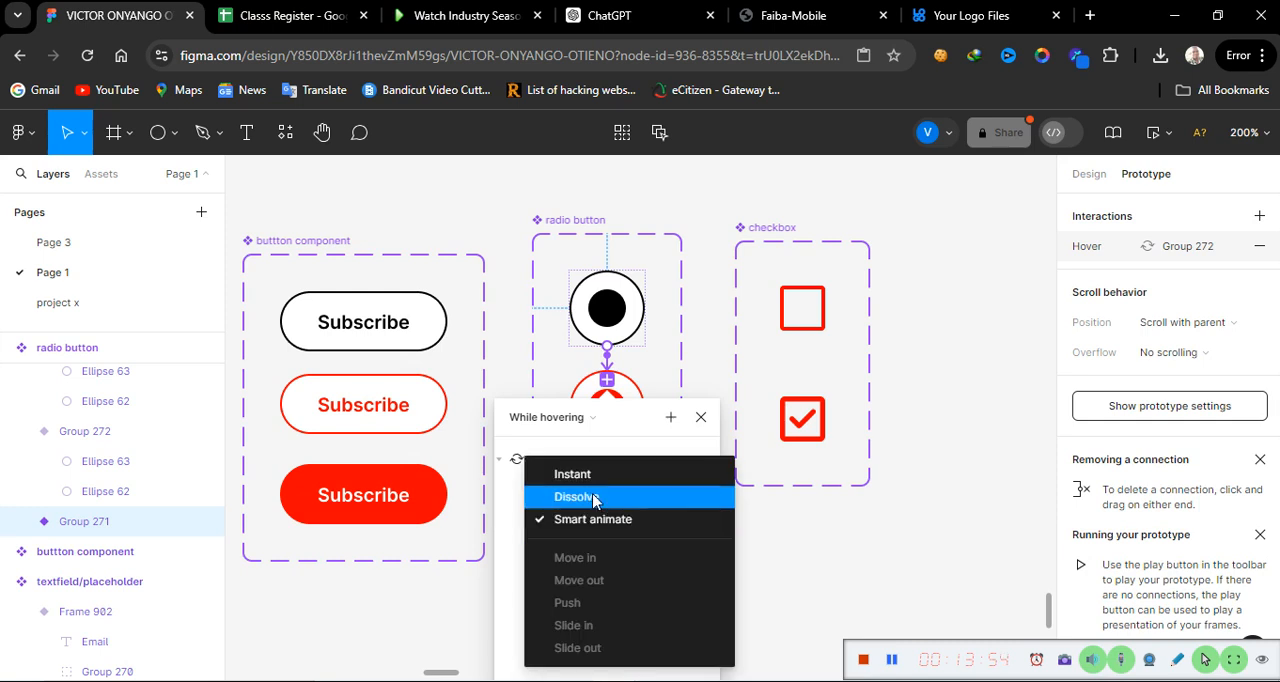
left_click(594, 474)
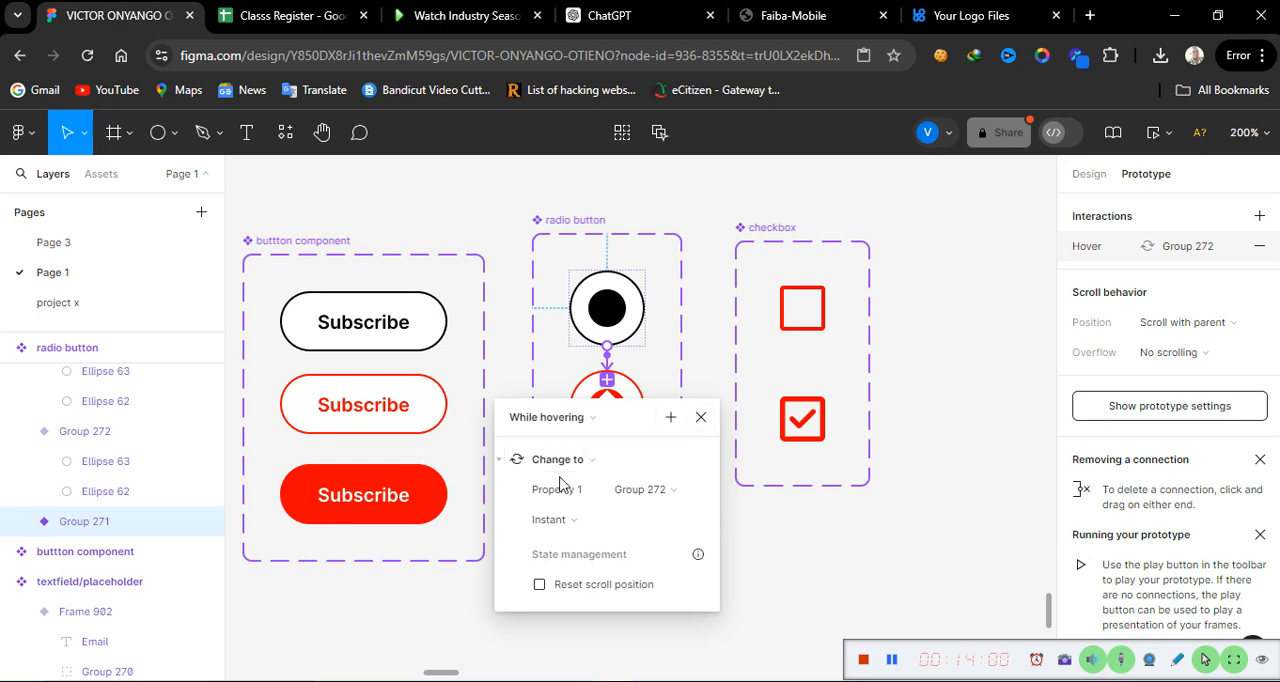
left_click(700, 422)
Step: Connect the red-outlined radio button variant to the filled red one with an On tap, Change to interaction using Instant animation
left_click(611, 422)
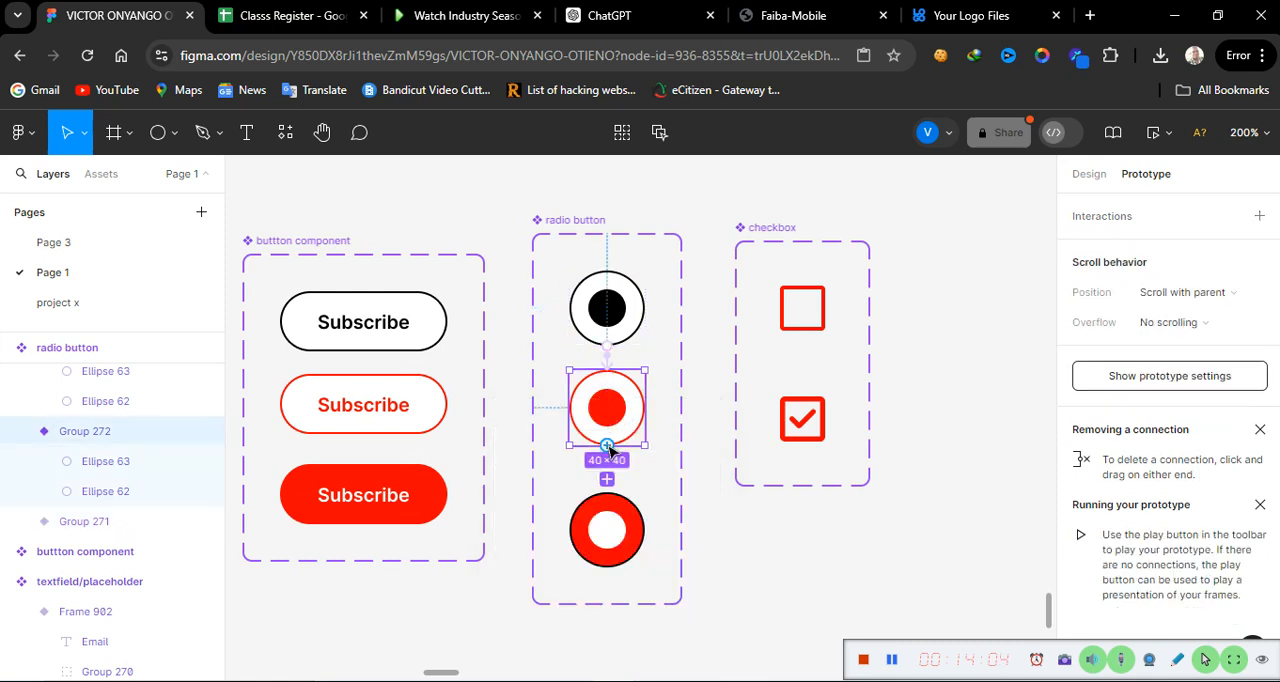
left_click_drag(607, 445, 611, 507)
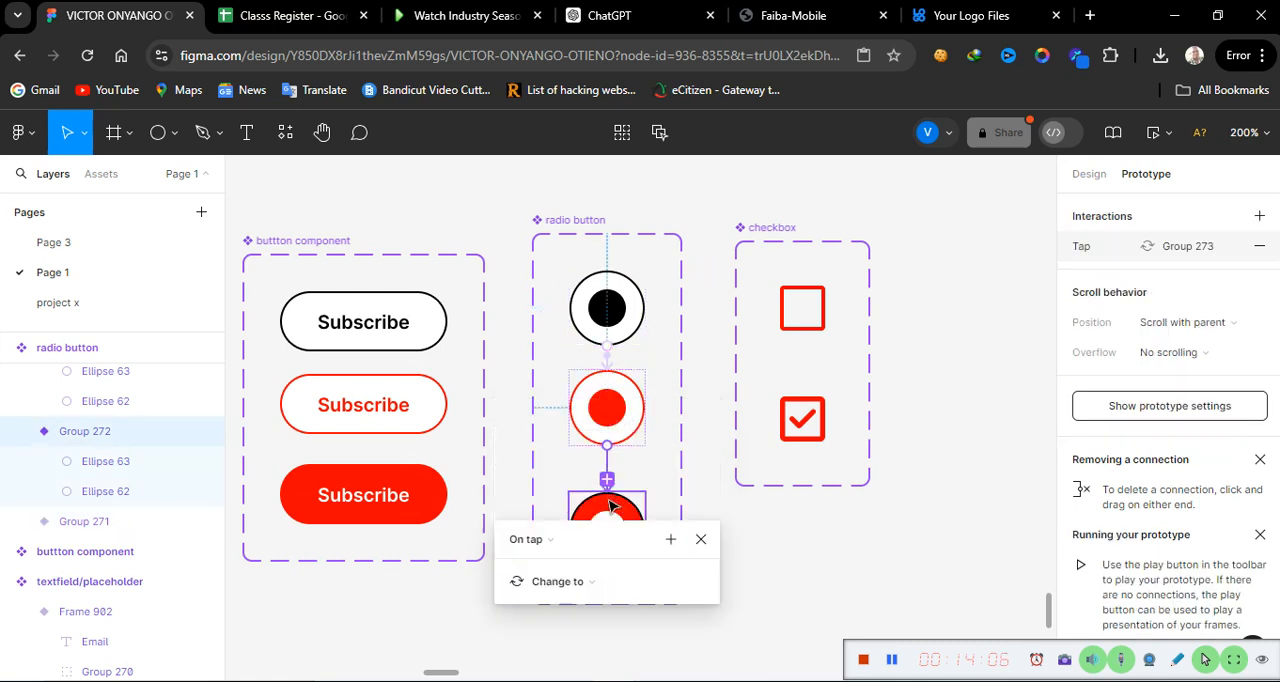
scroll(605, 627, "down", 3)
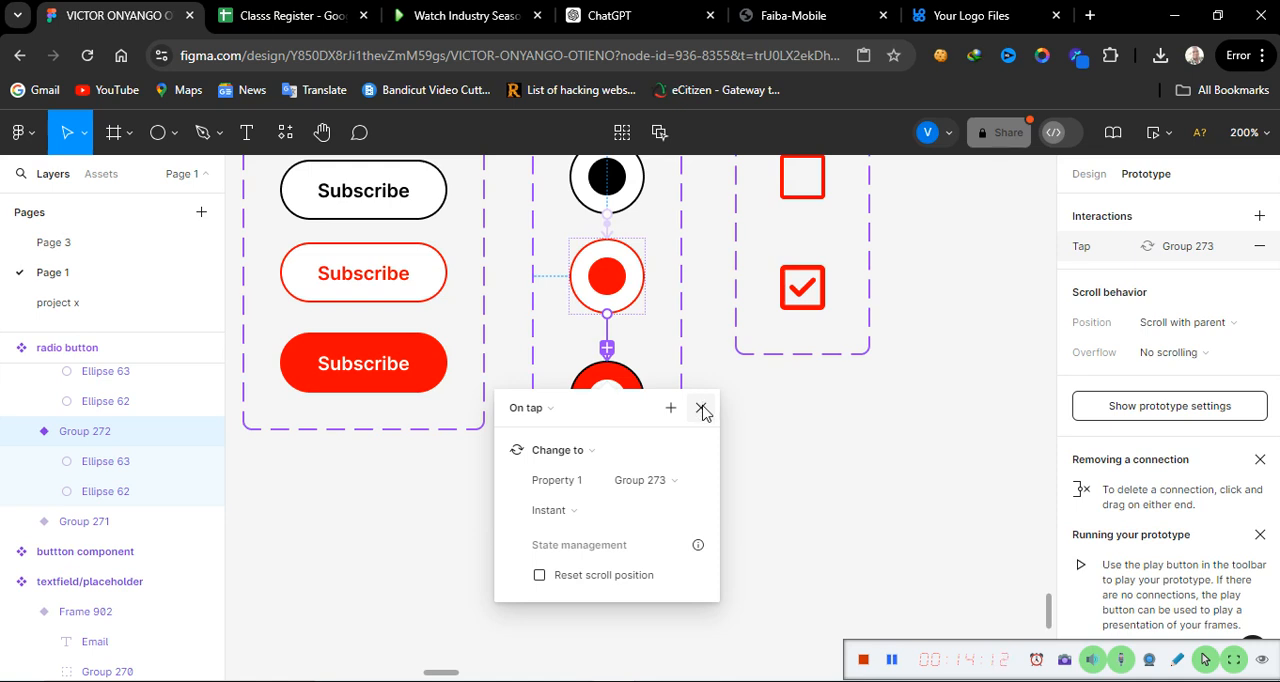
left_click(701, 409)
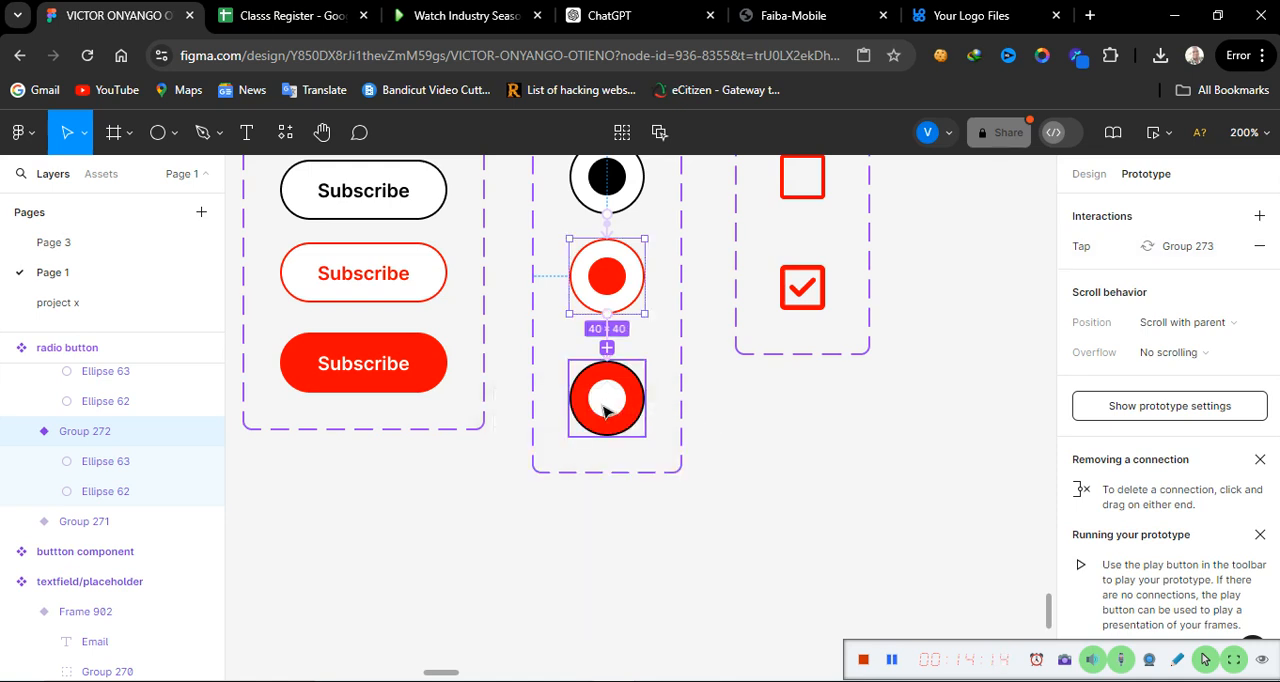
Step: Connect the filled red radio button variant back to the black one with an On tap, Change to interaction using Instant animation
left_click(609, 412)
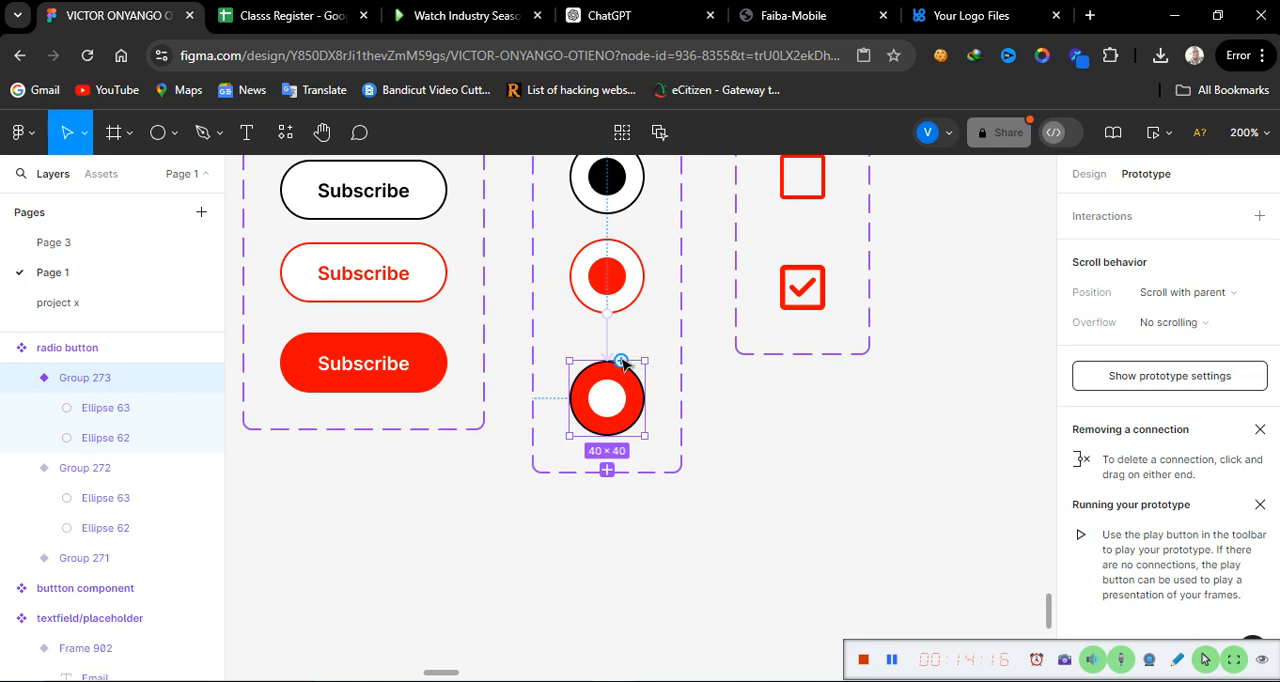
left_click_drag(621, 362, 606, 200)
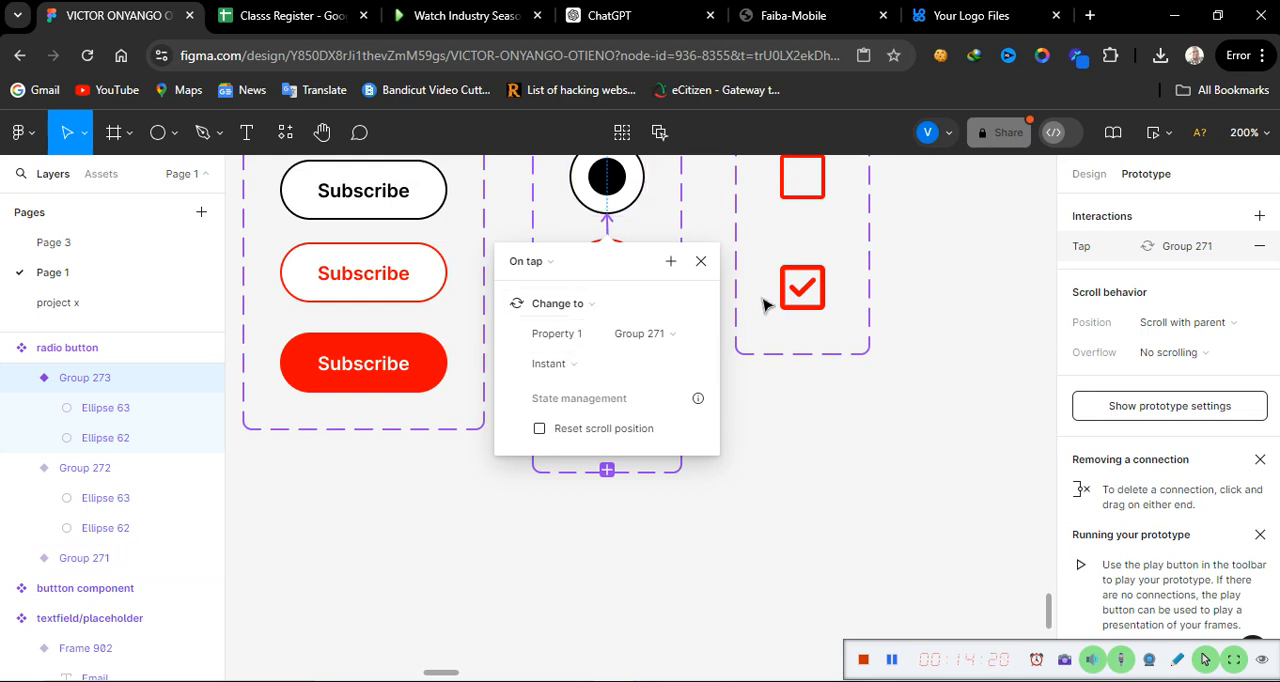
left_click(700, 263)
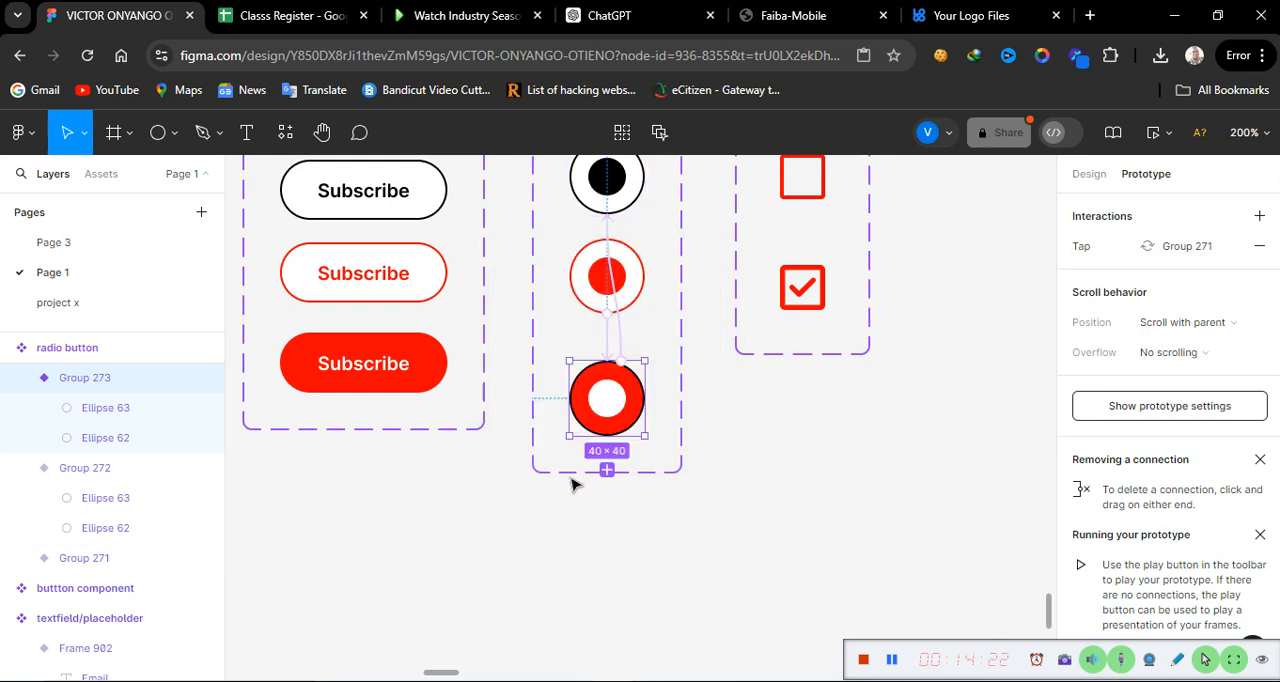
Step: Recolour the black stroke on the filled red radio button's outer circle with a light colour already used on the page
left_click(1090, 176)
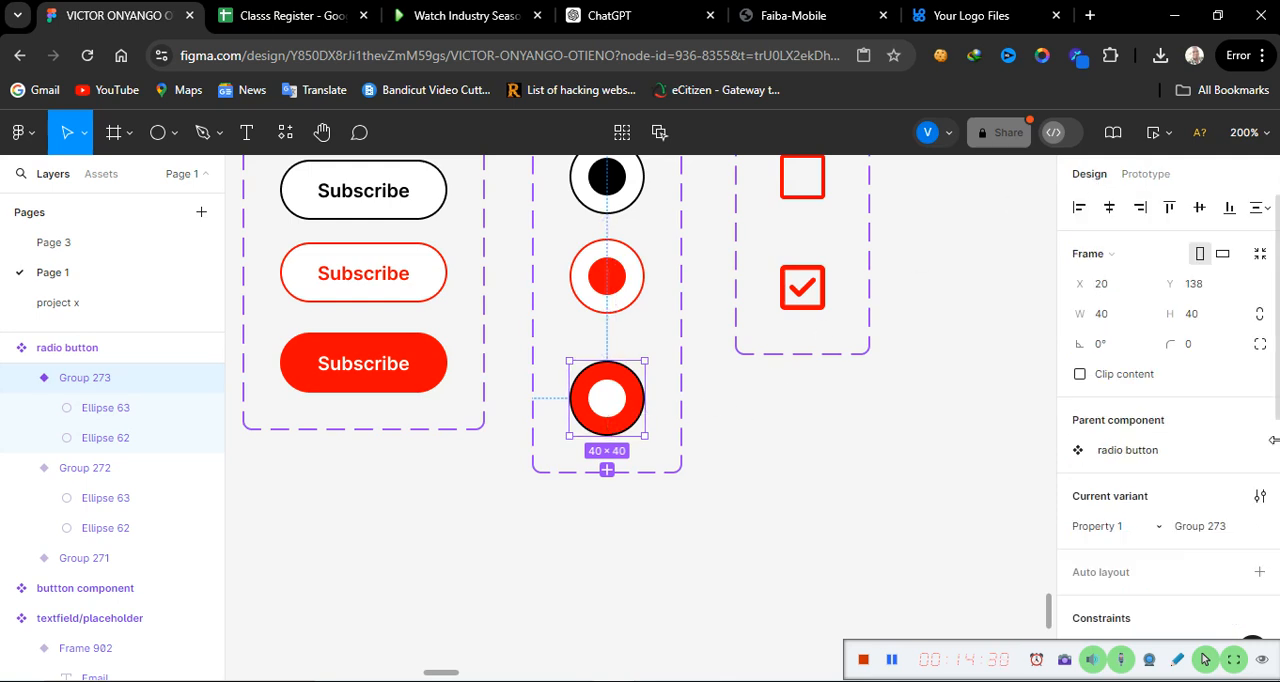
scroll(1130, 500, "down", 3)
scroll(1130, 505, "down", 5)
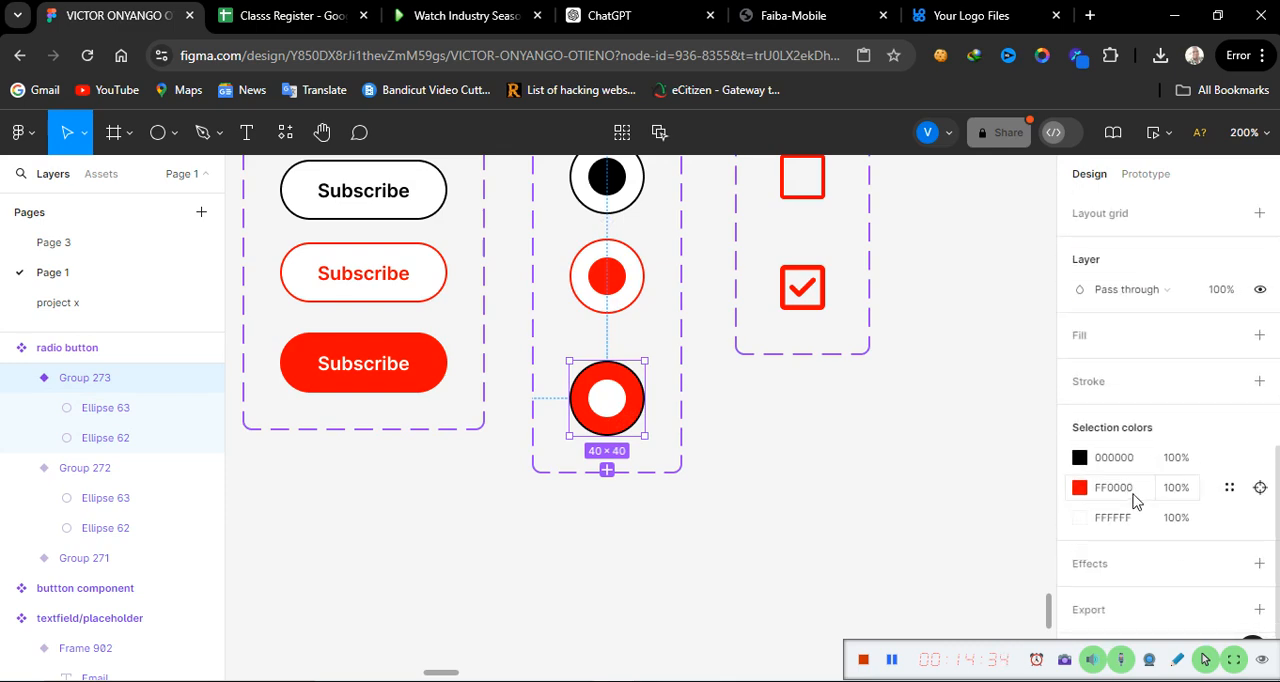
double_click(610, 430)
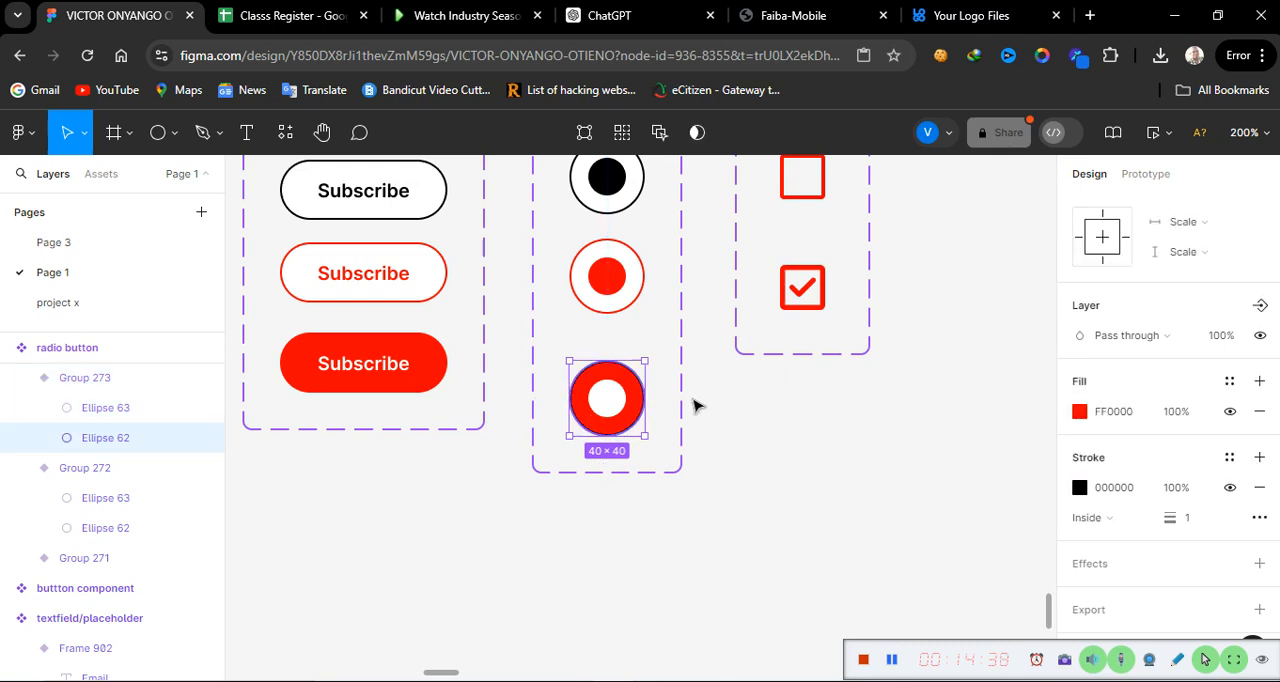
left_click(1141, 492)
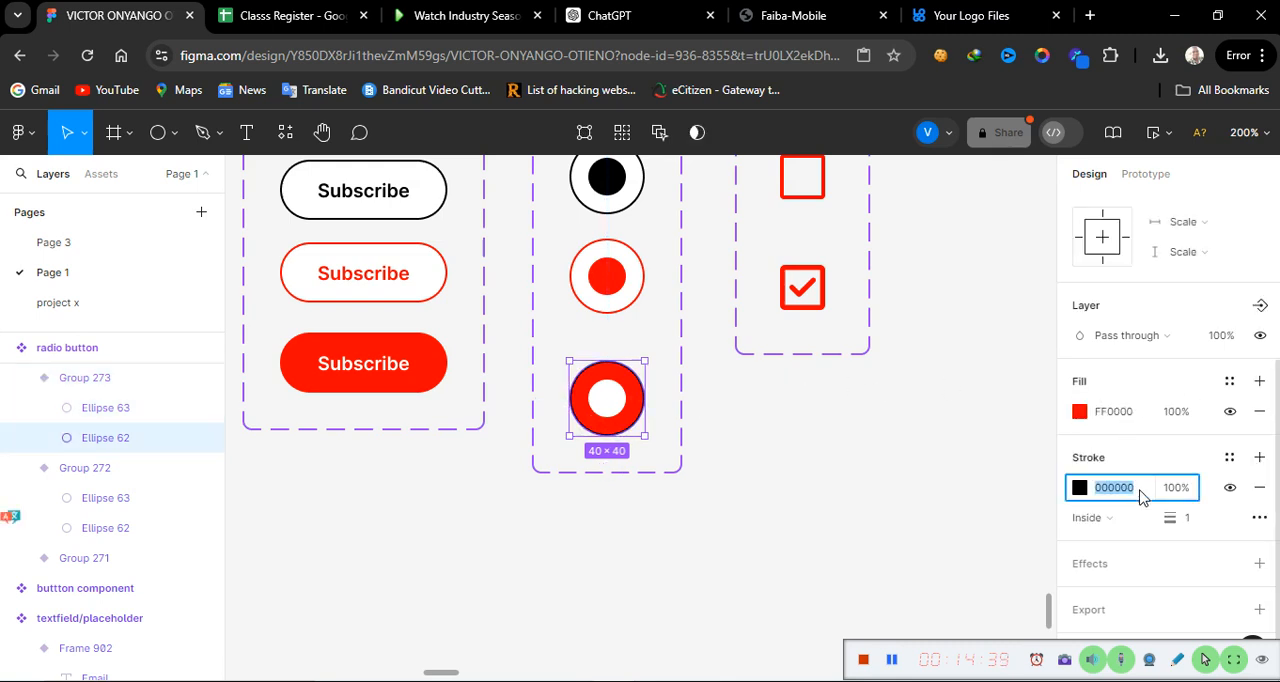
left_click(1080, 488)
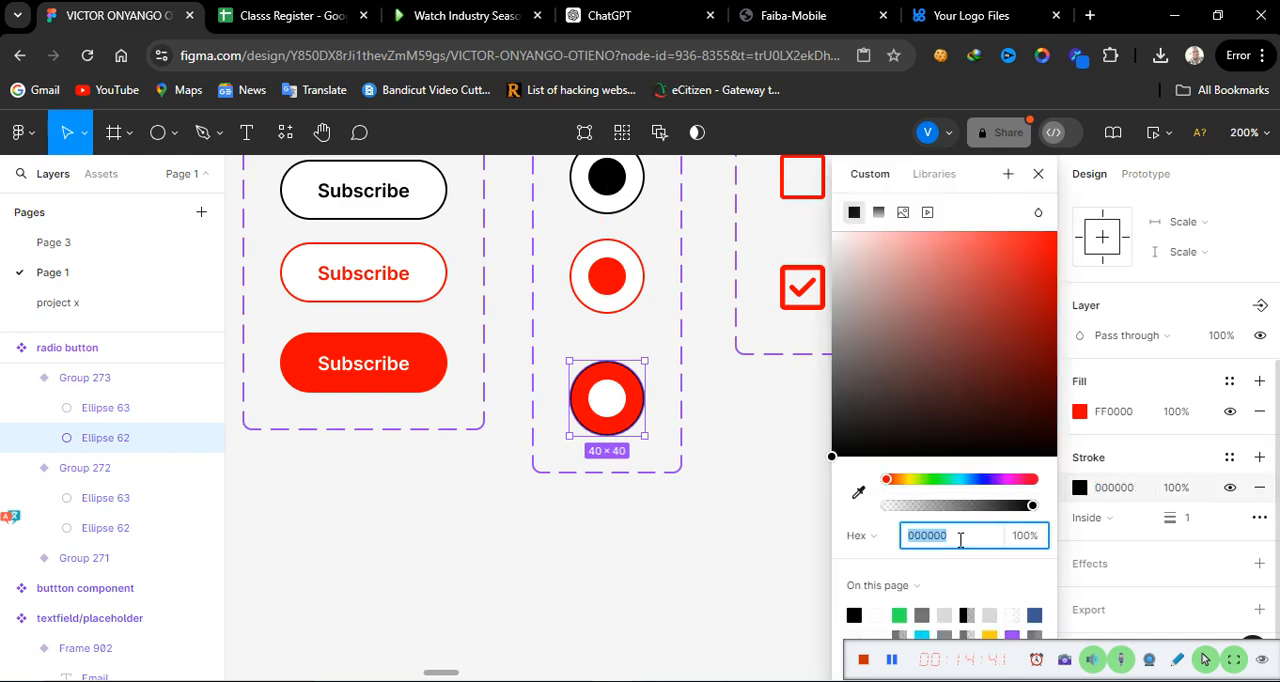
left_click(878, 612)
left_click(678, 571)
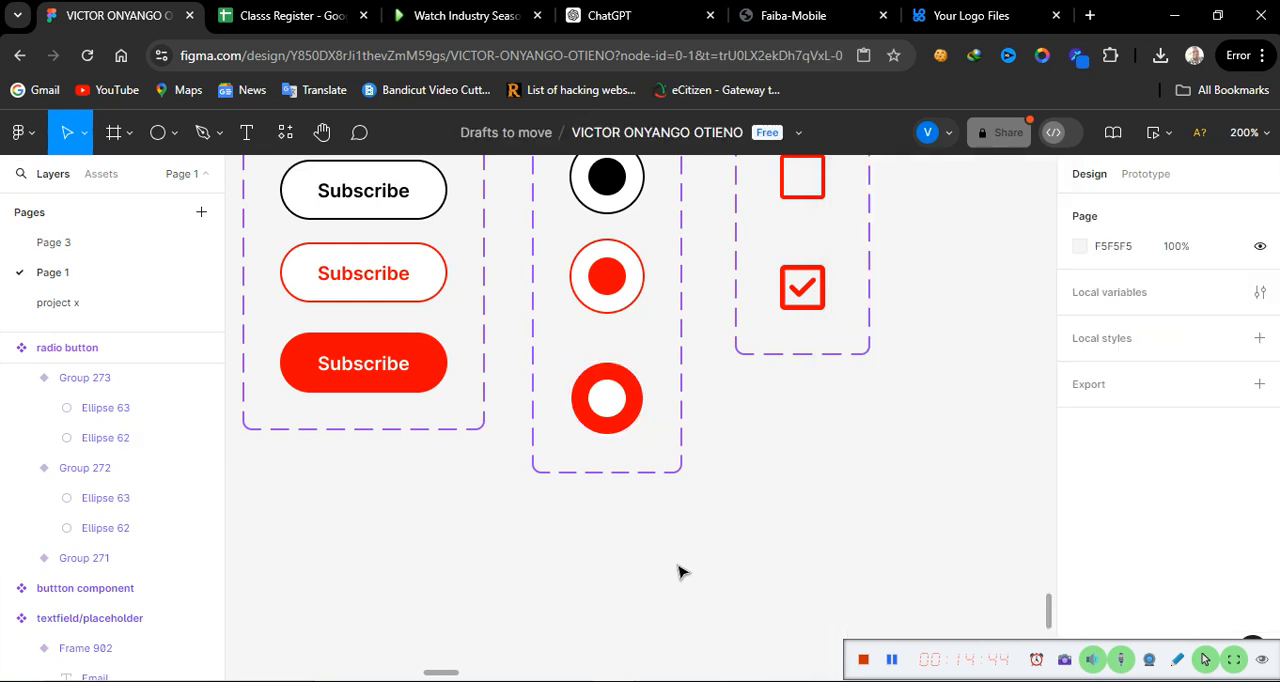
Step: Undo the light stroke recolouring on the filled red radio button's outer circle
scroll(678, 571, "up", 1)
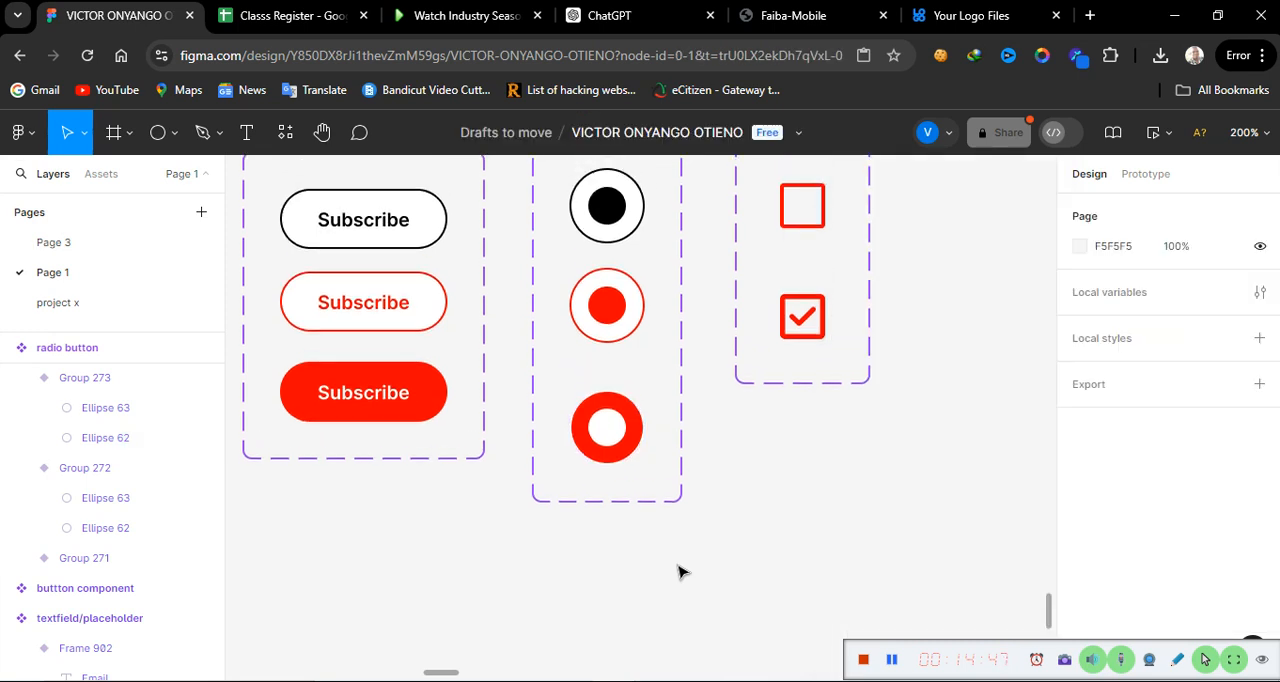
left_click(610, 450)
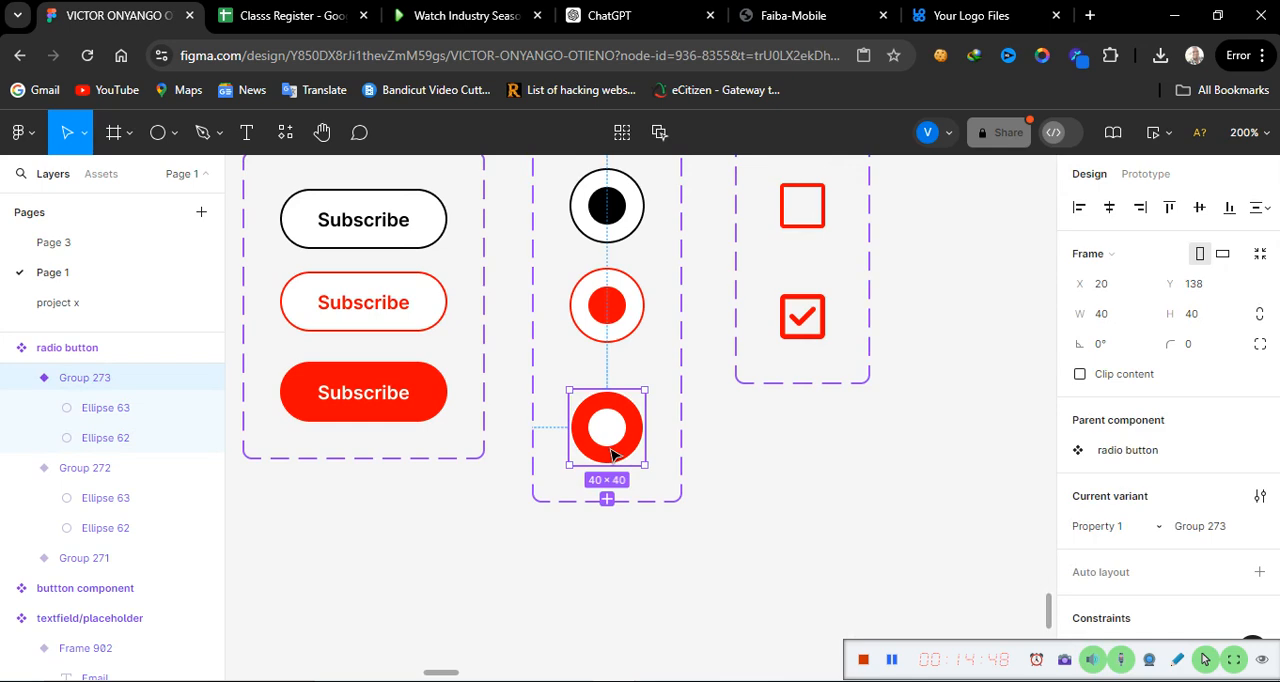
left_click(862, 519)
key("ctrl+z")
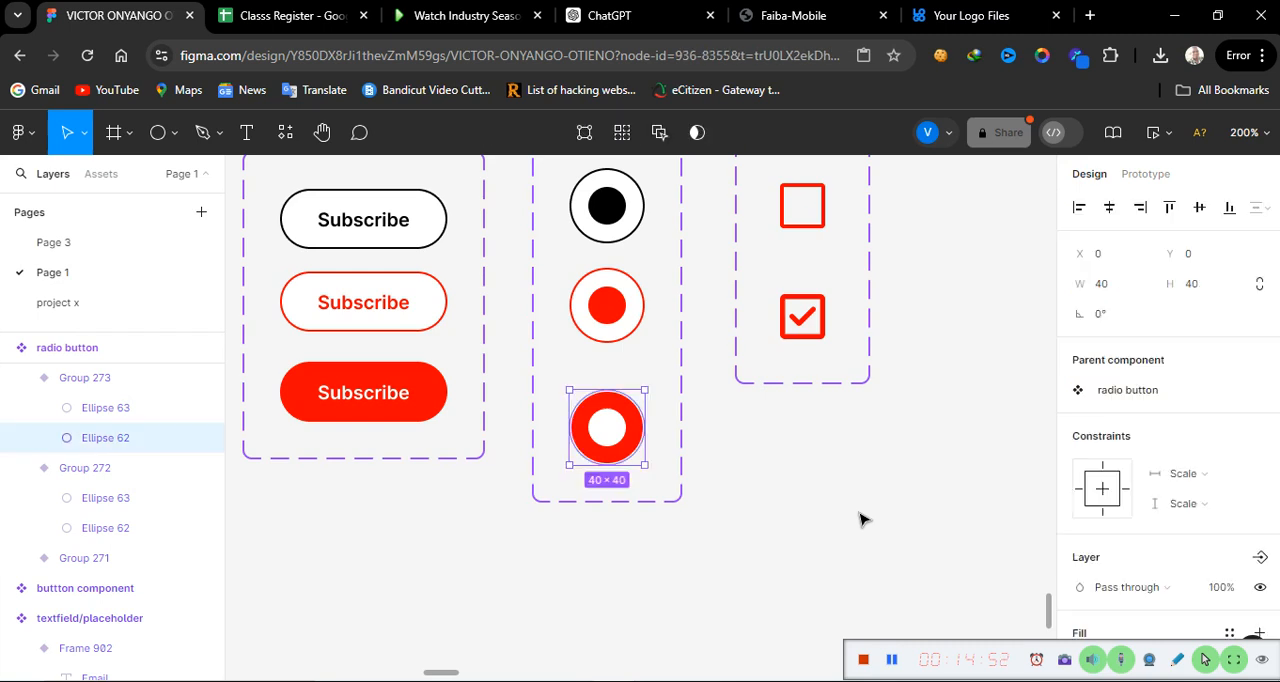
key("ctrl+z")
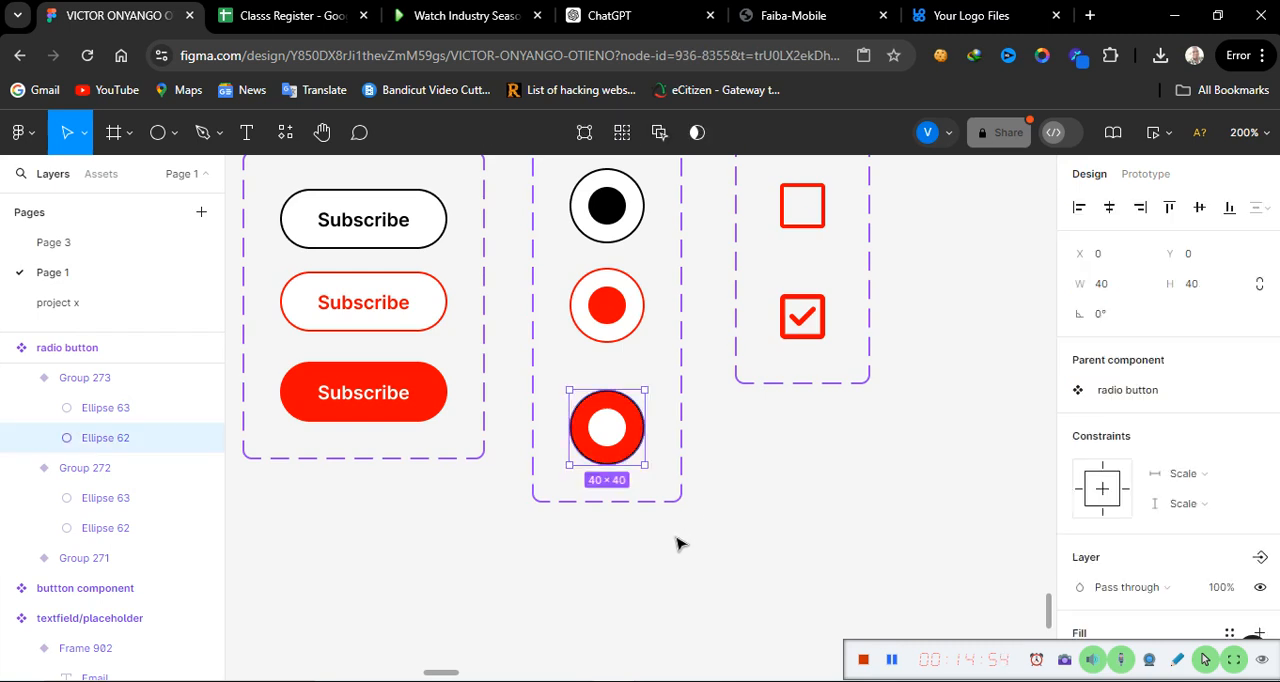
left_click(484, 636)
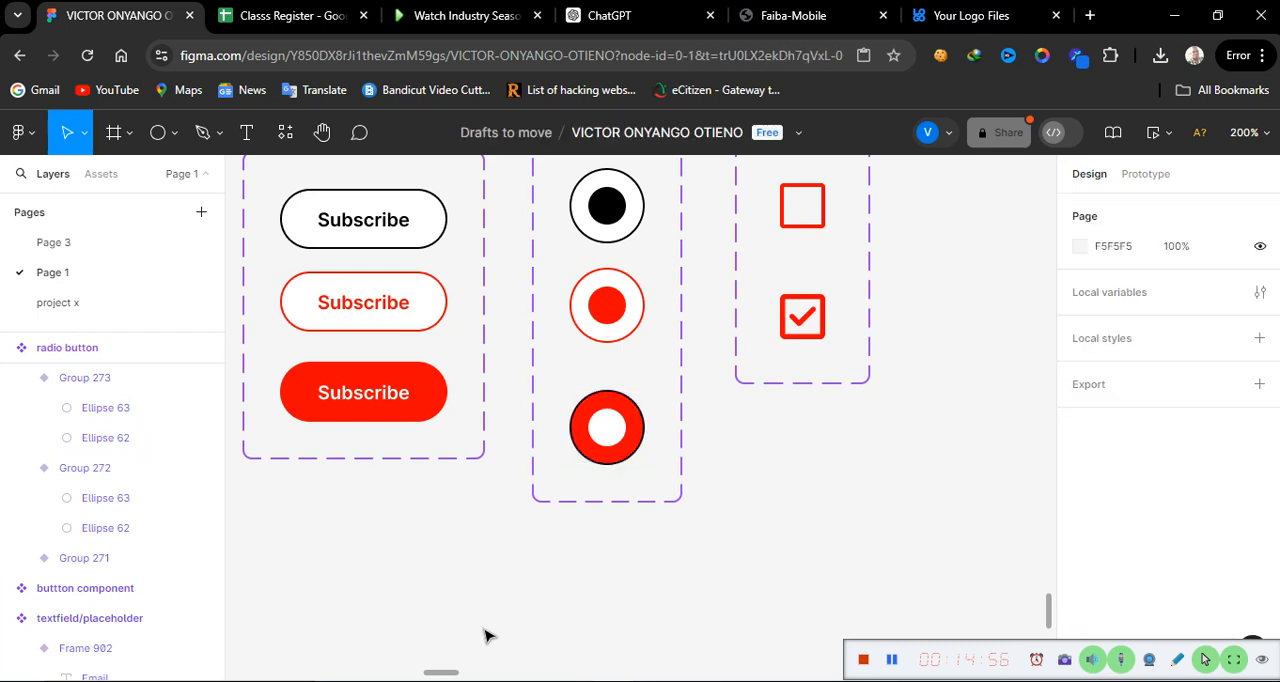
Step: Connect the black Subscribe button variant to the red-outlined one with a While hovering, Change to interaction using Instant animation
scroll(484, 636, "up", 1)
scroll(484, 636, "left", 4)
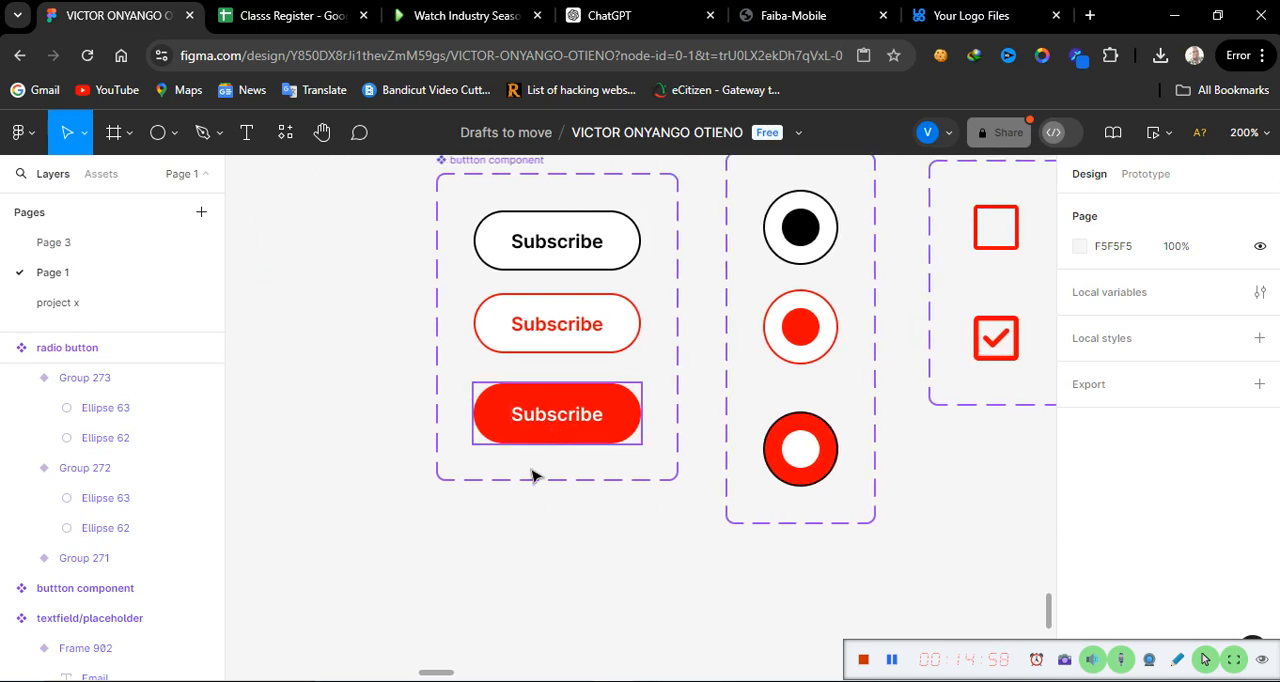
scroll(523, 534, "up", 2)
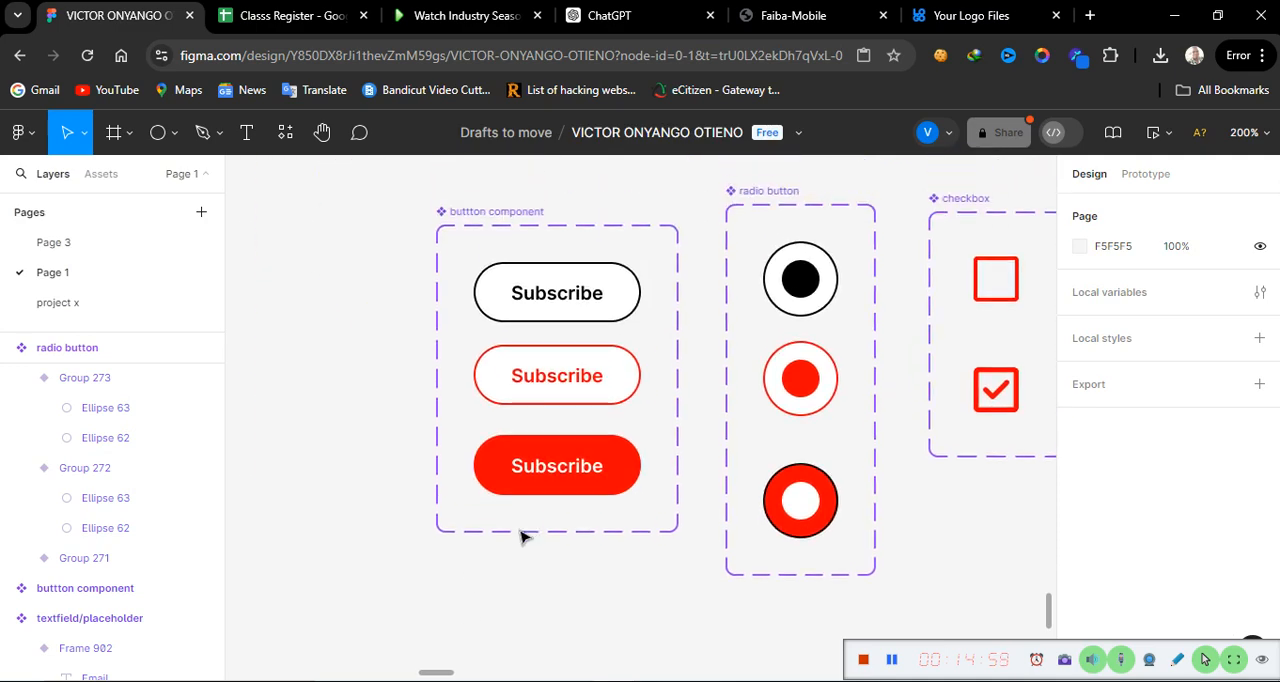
left_click(574, 296)
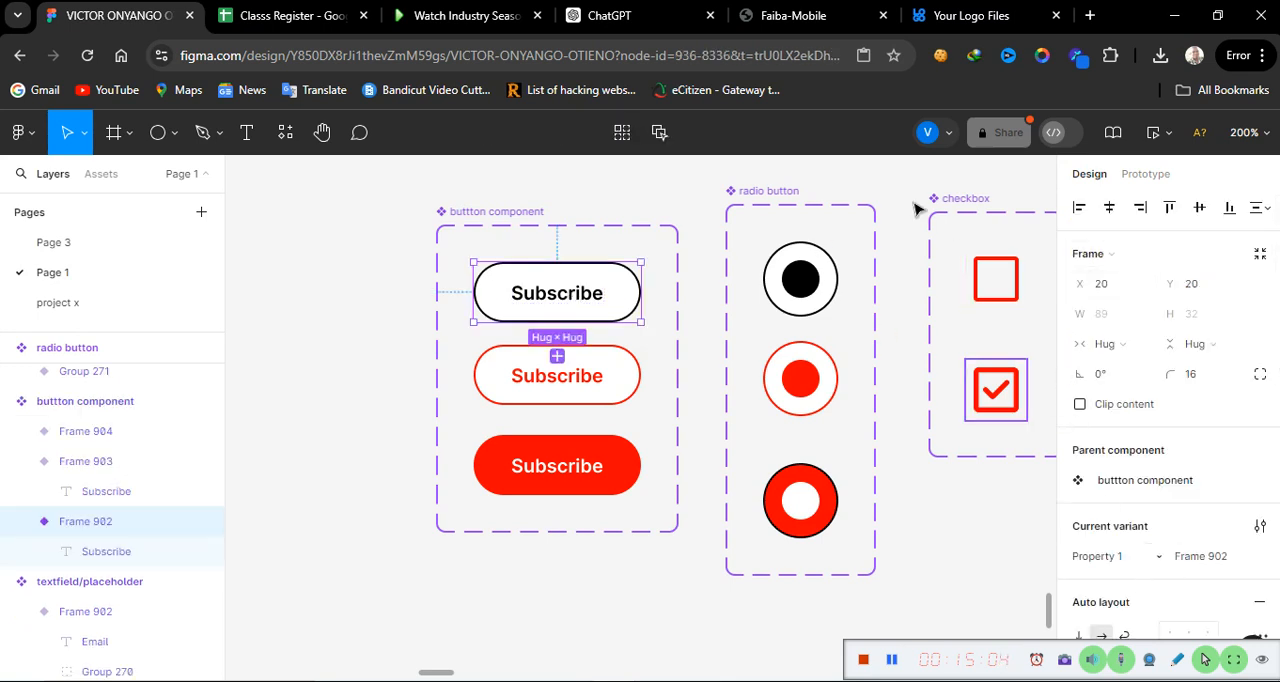
left_click(1145, 175)
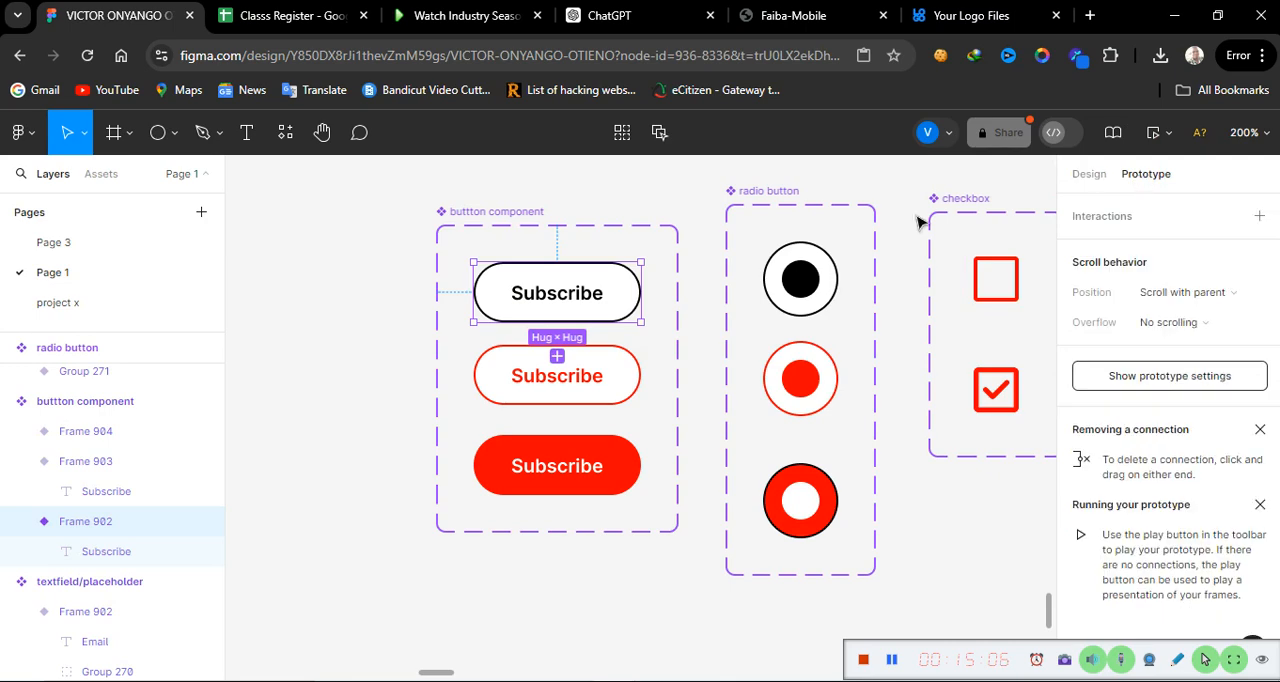
left_click_drag(558, 327, 561, 380)
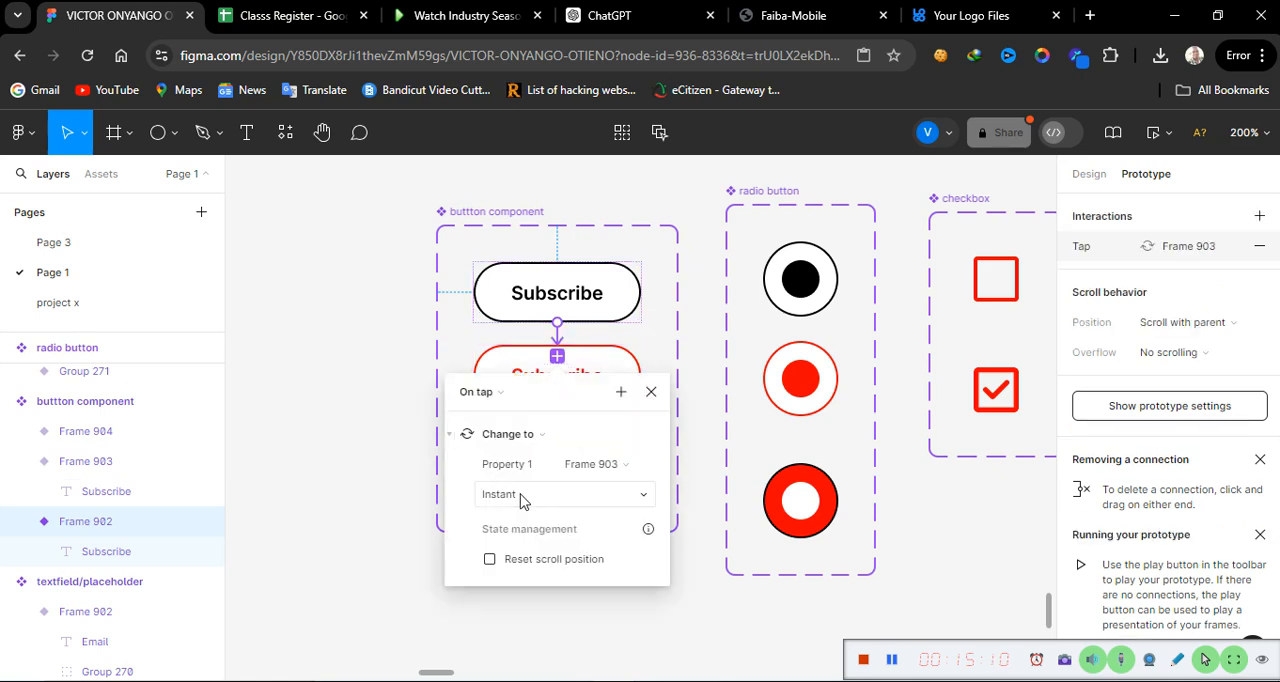
left_click(490, 392)
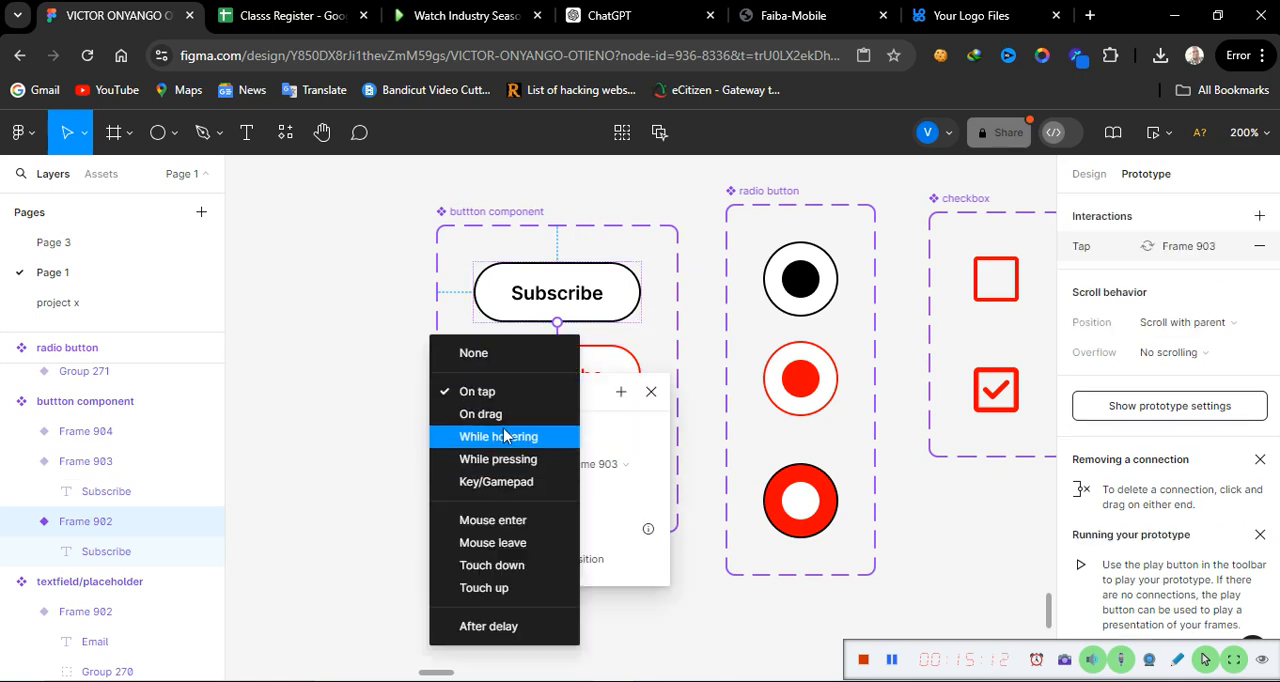
left_click(504, 437)
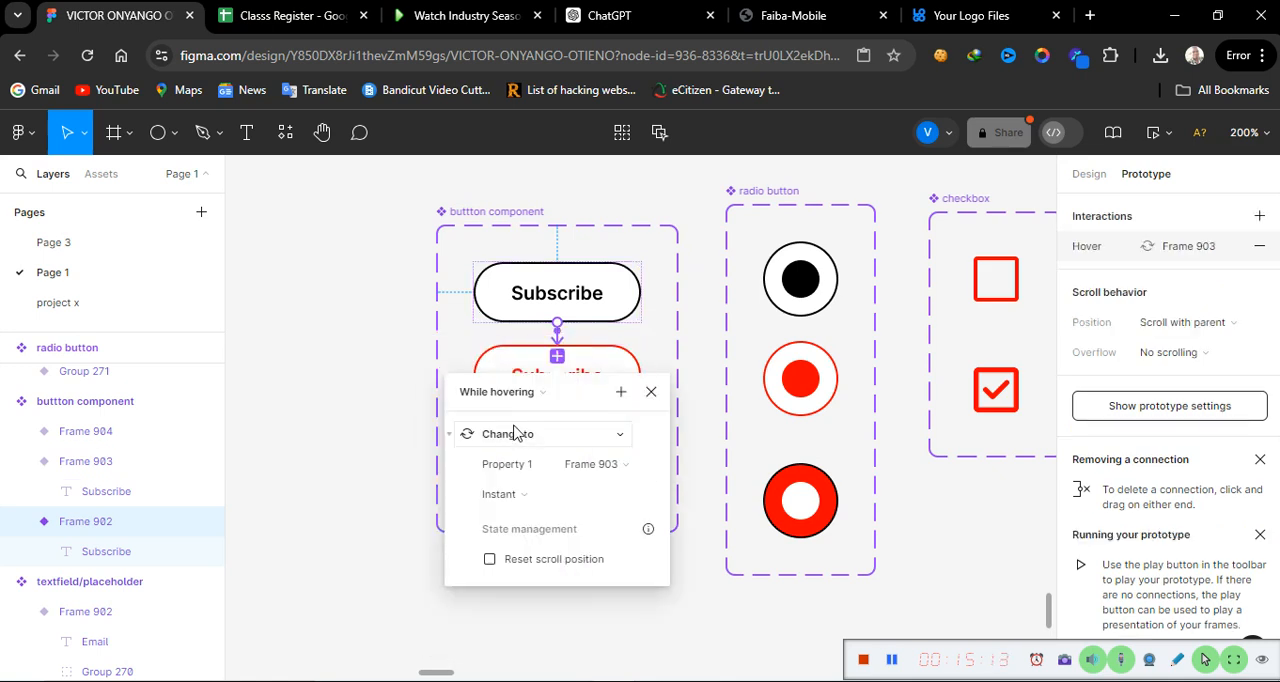
left_click(651, 392)
Step: Connect the red-outlined Subscribe variant to the filled red one with an On tap, Change to interaction using Instant animation
left_click(590, 400)
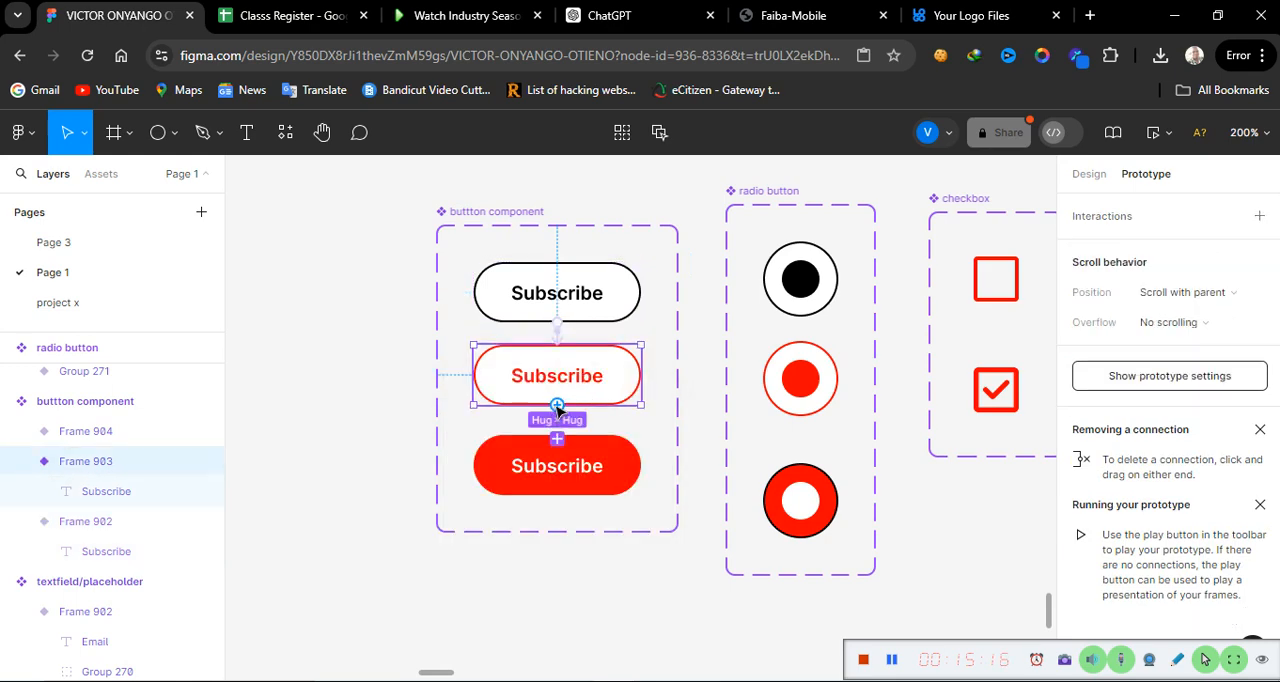
left_click_drag(557, 432, 555, 464)
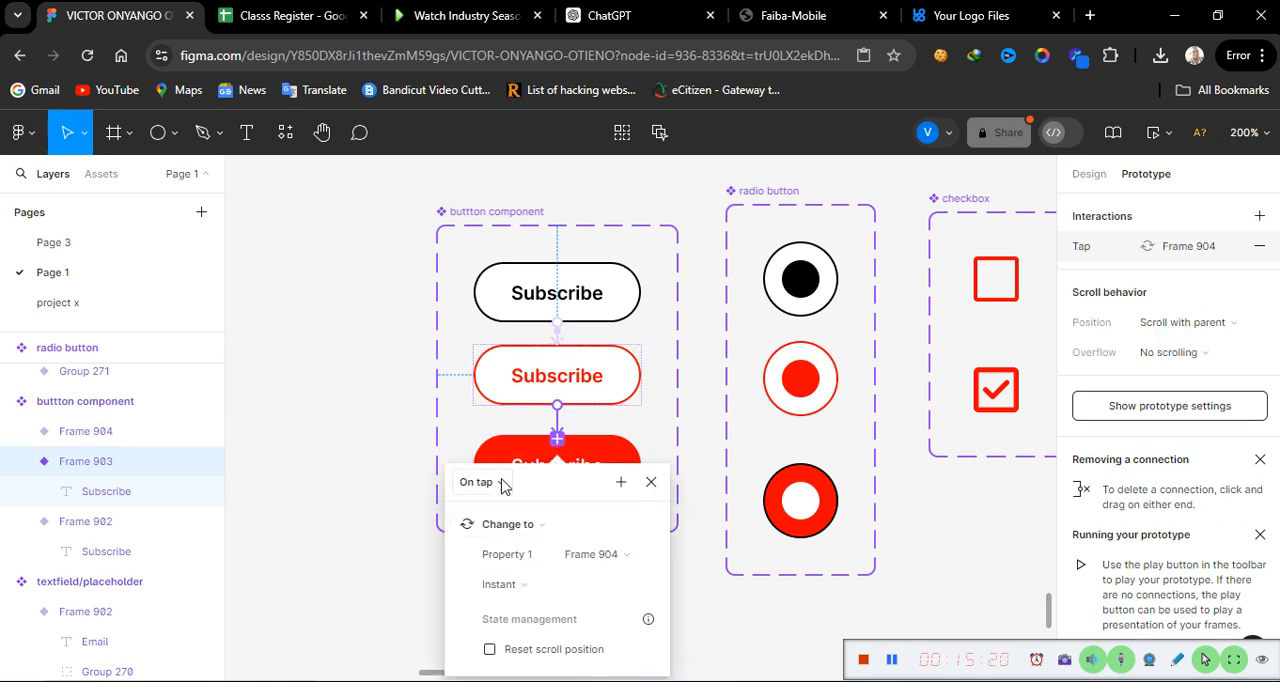
left_click(651, 483)
Step: Connect the filled red Subscribe variant back to the black one with an On tap, Change to interaction using Instant animation
left_click(603, 476)
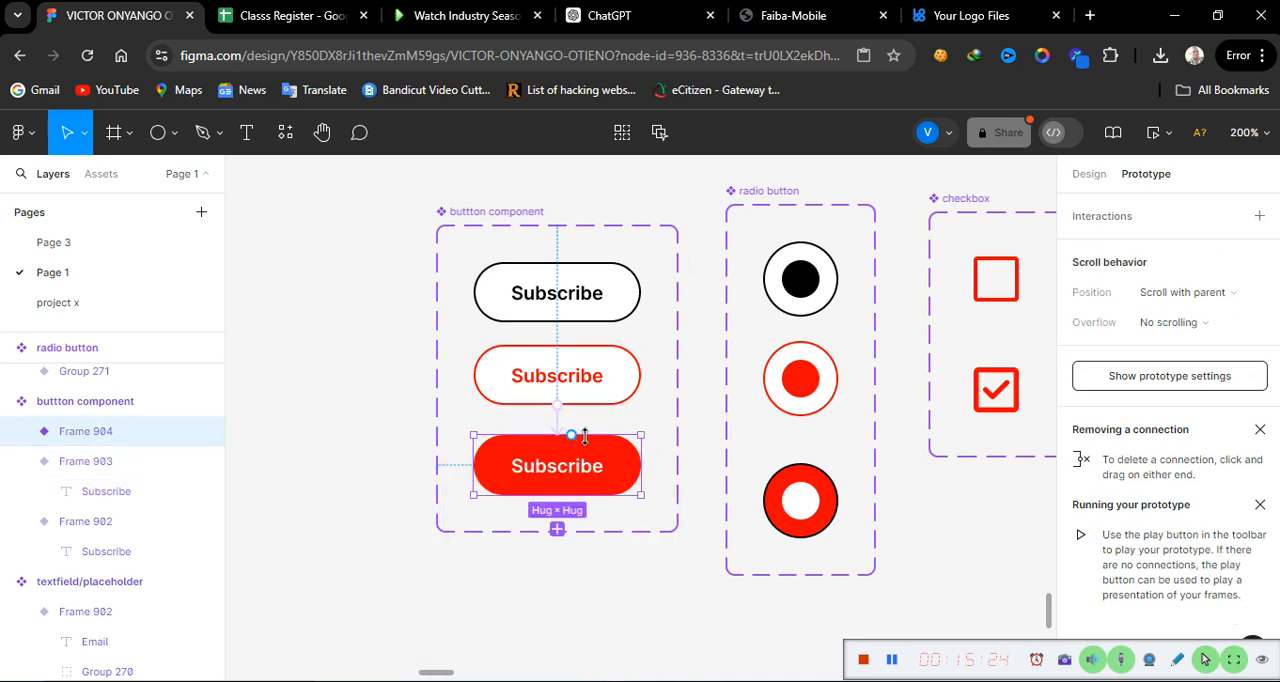
left_click_drag(571, 436, 567, 314)
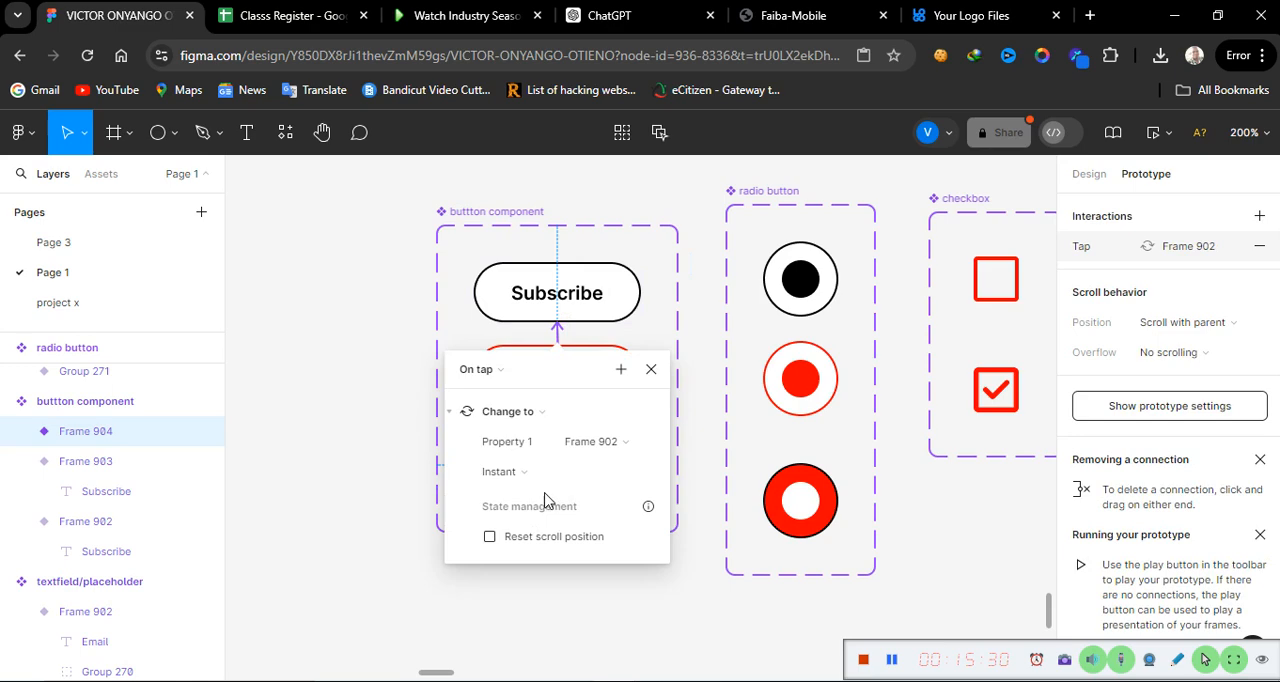
left_click(650, 370)
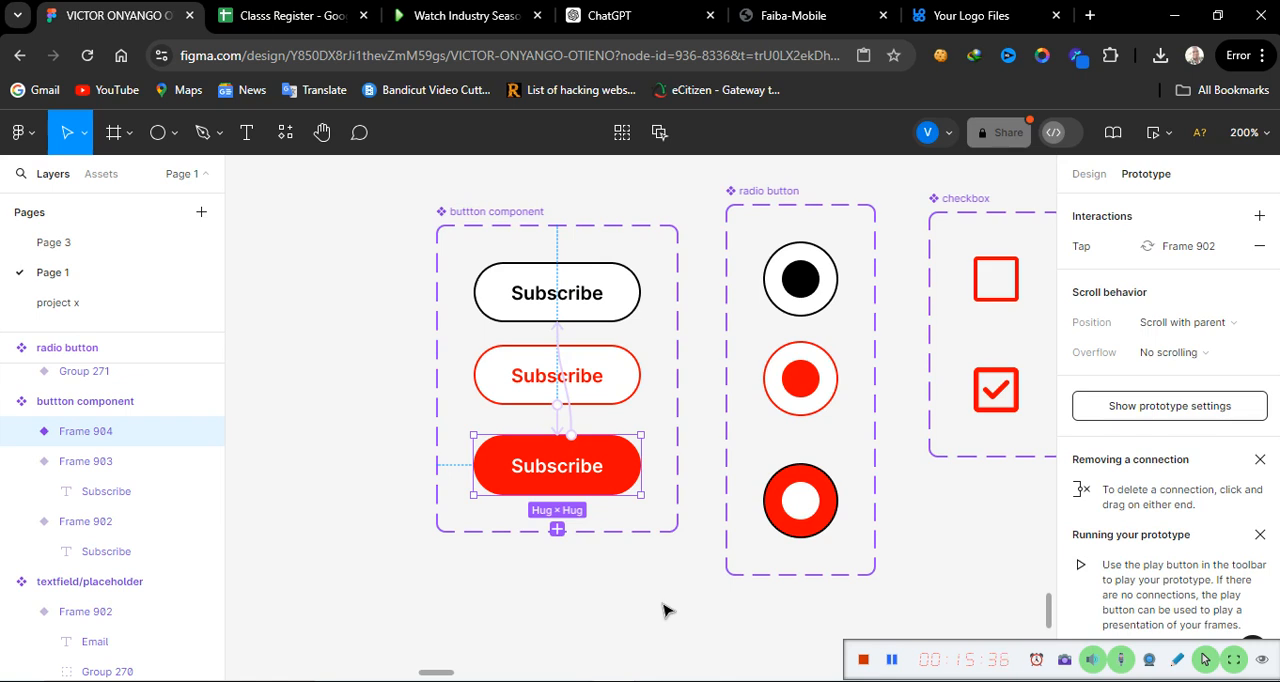
Step: Draw a frame about 131 × 160 on the empty canvas beside the checkbox component set and show its design properties
key("shift+0")
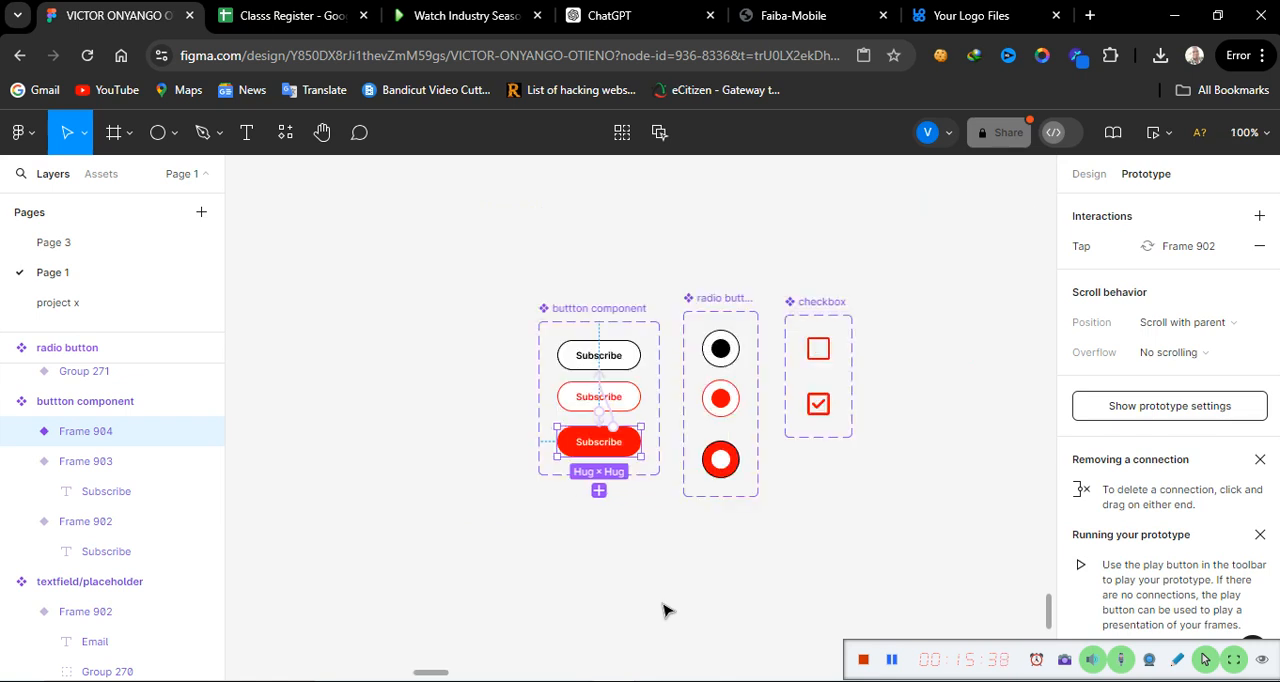
key("plus")
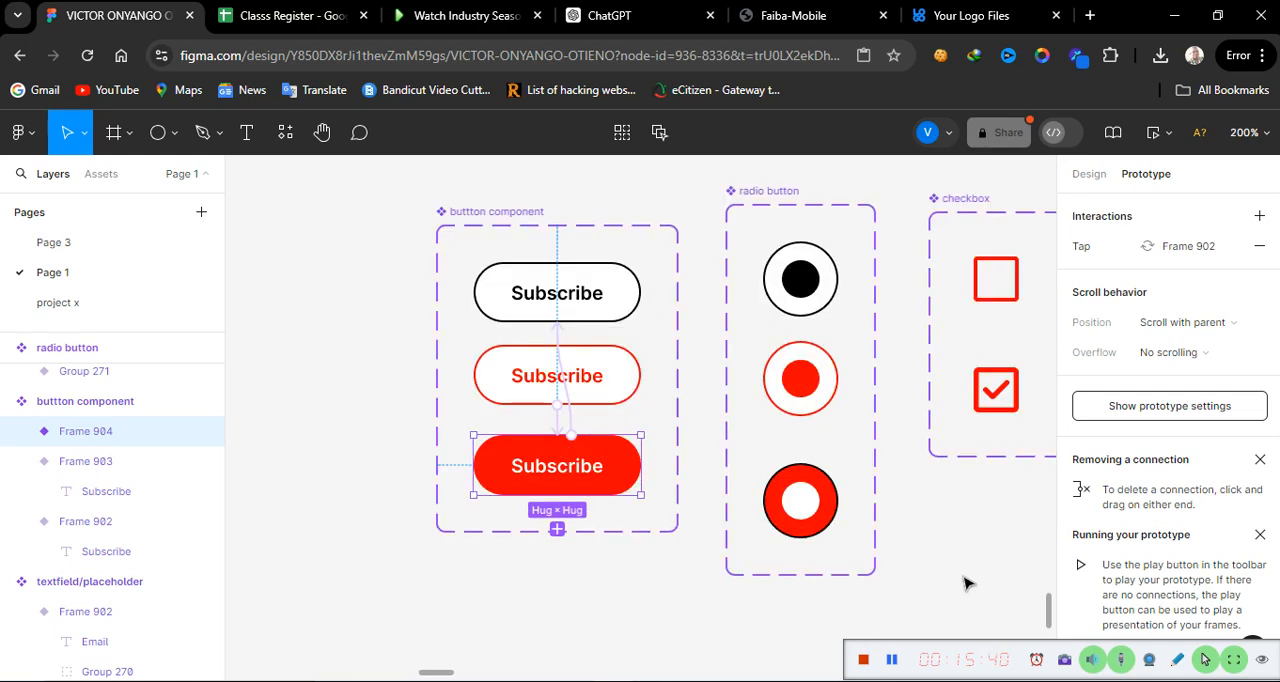
scroll(965, 583, "right", 5)
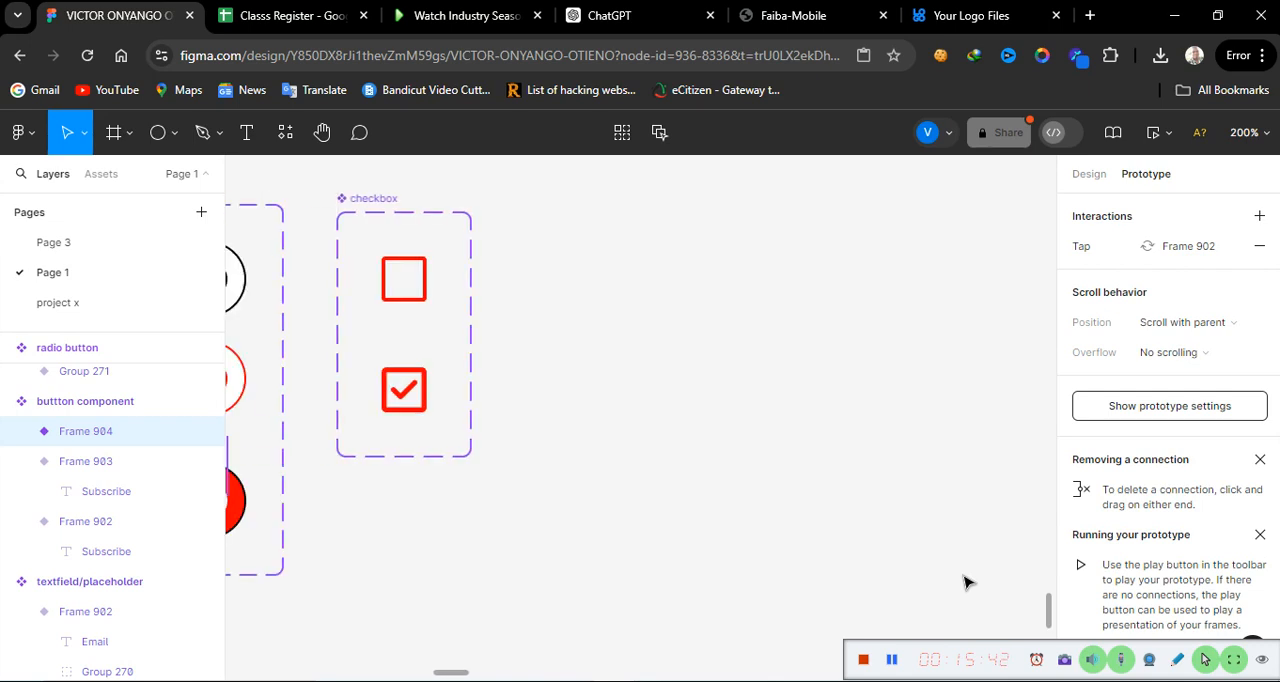
scroll(965, 583, "left", 5)
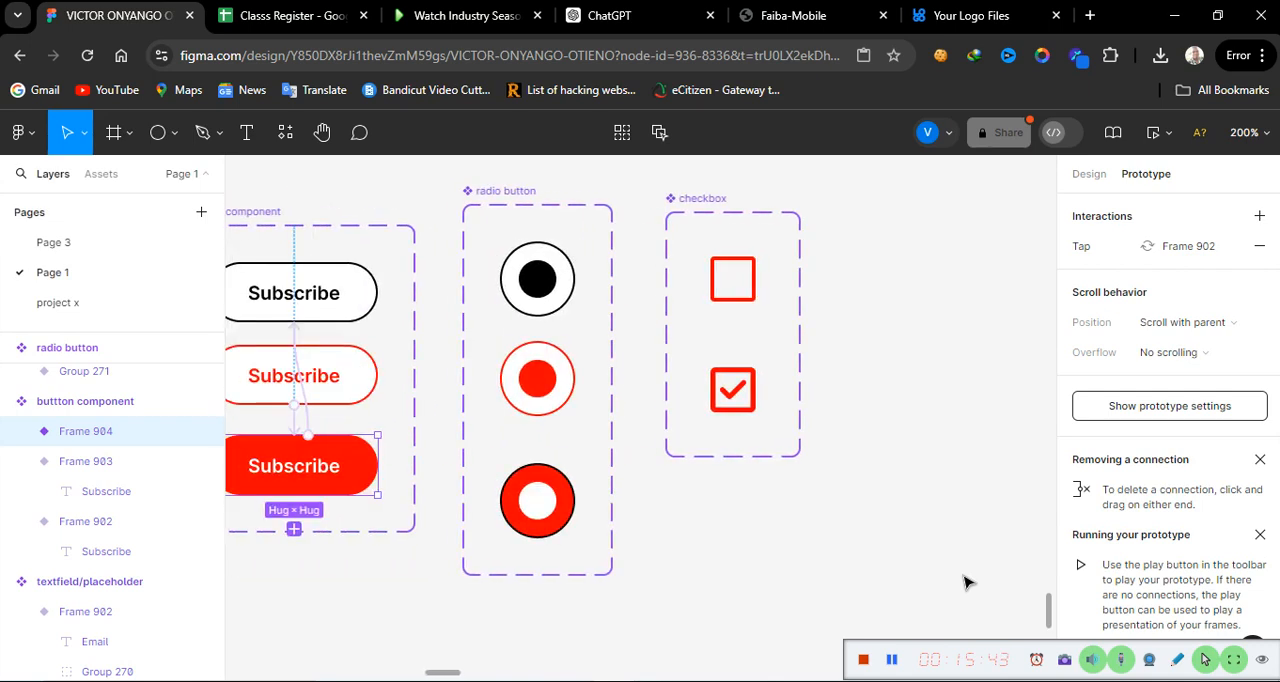
left_click(118, 131)
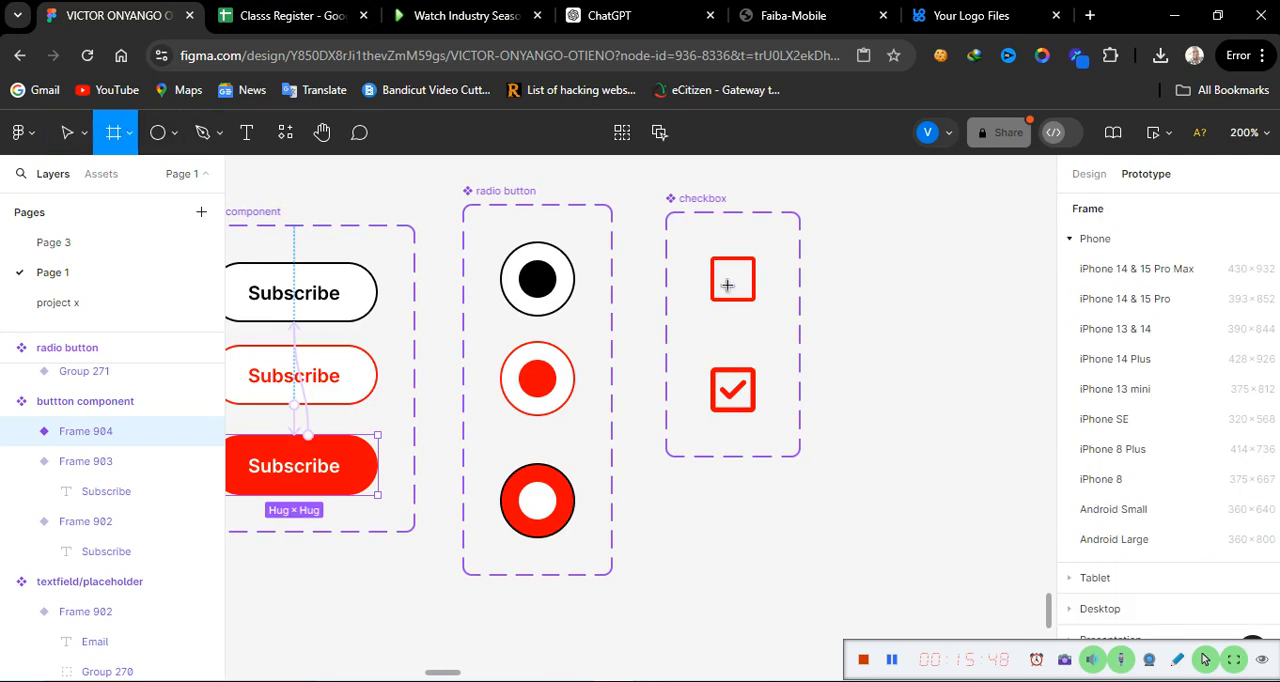
scroll(1016, 358, "right", 1)
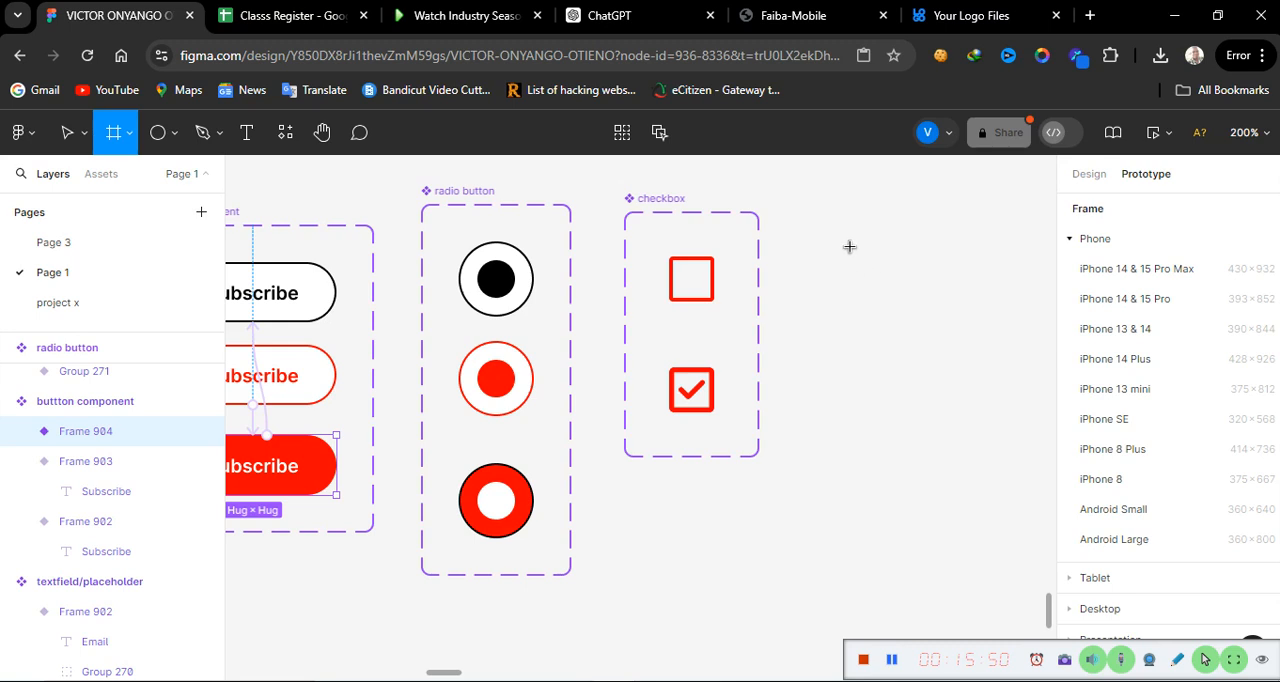
left_click_drag(794, 211, 1045, 519)
left_click(1087, 174)
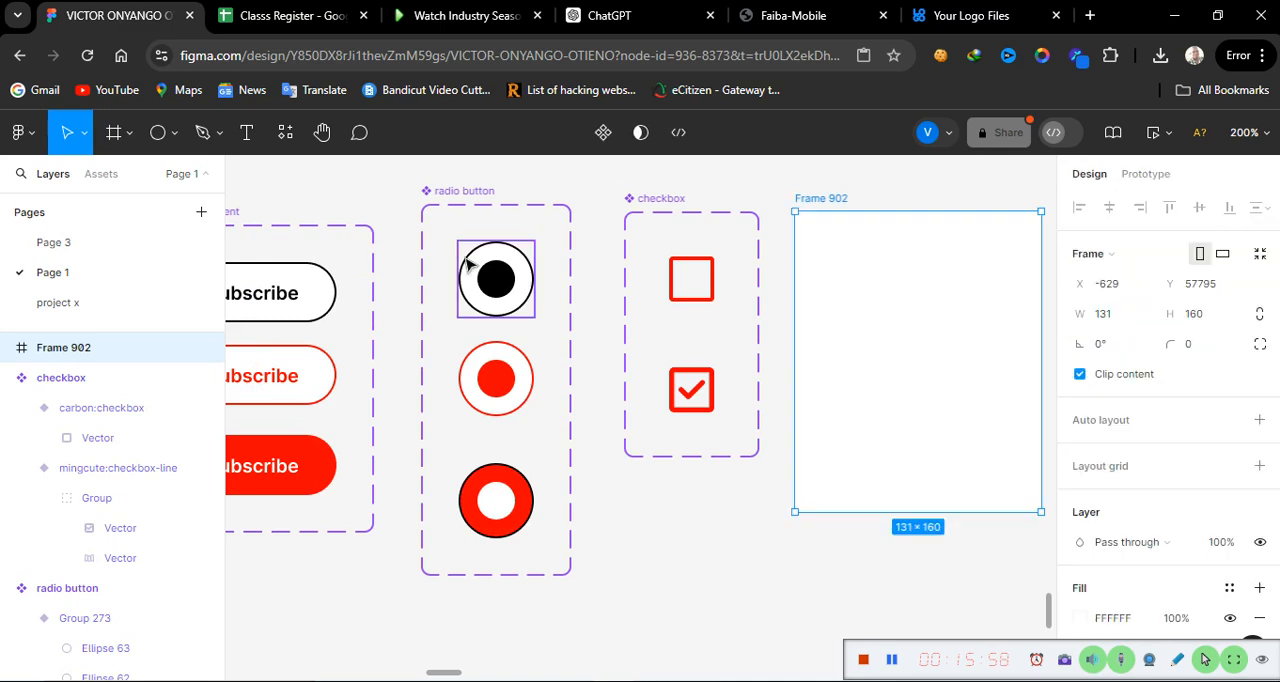
Step: Place an instance of the black Subscribe button variant near the top of the new frame
left_click(284, 305)
right_click(272, 302)
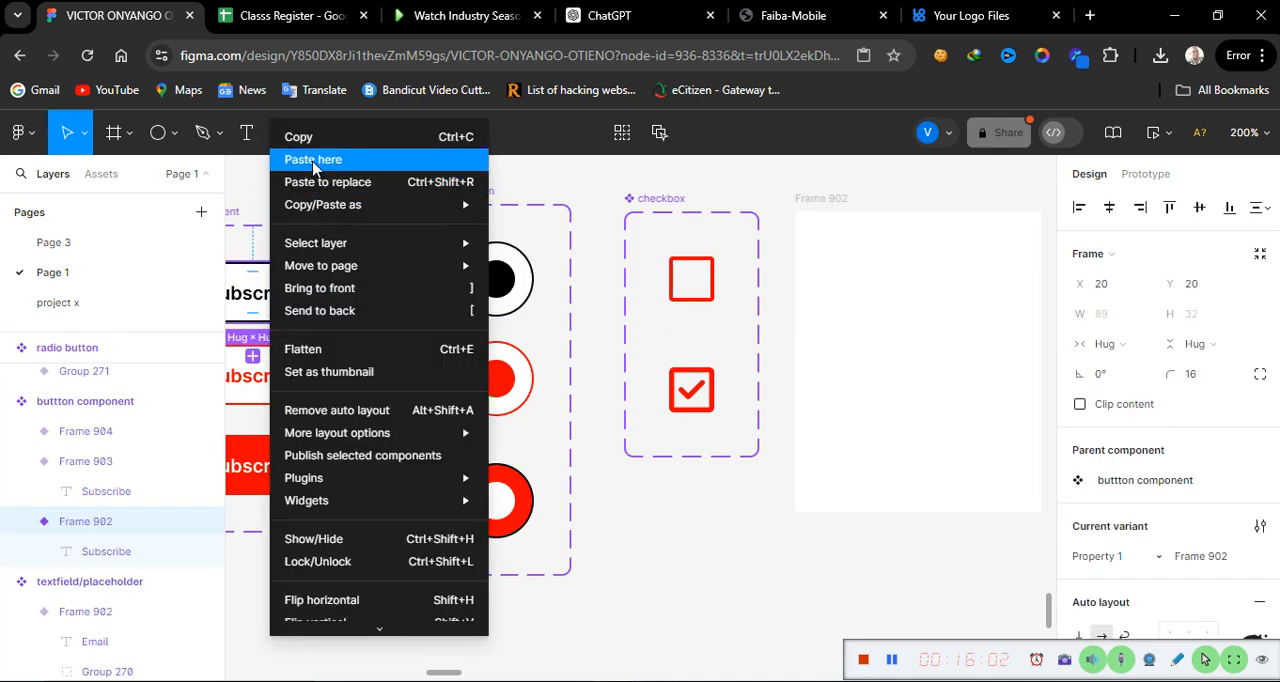
left_click(257, 207)
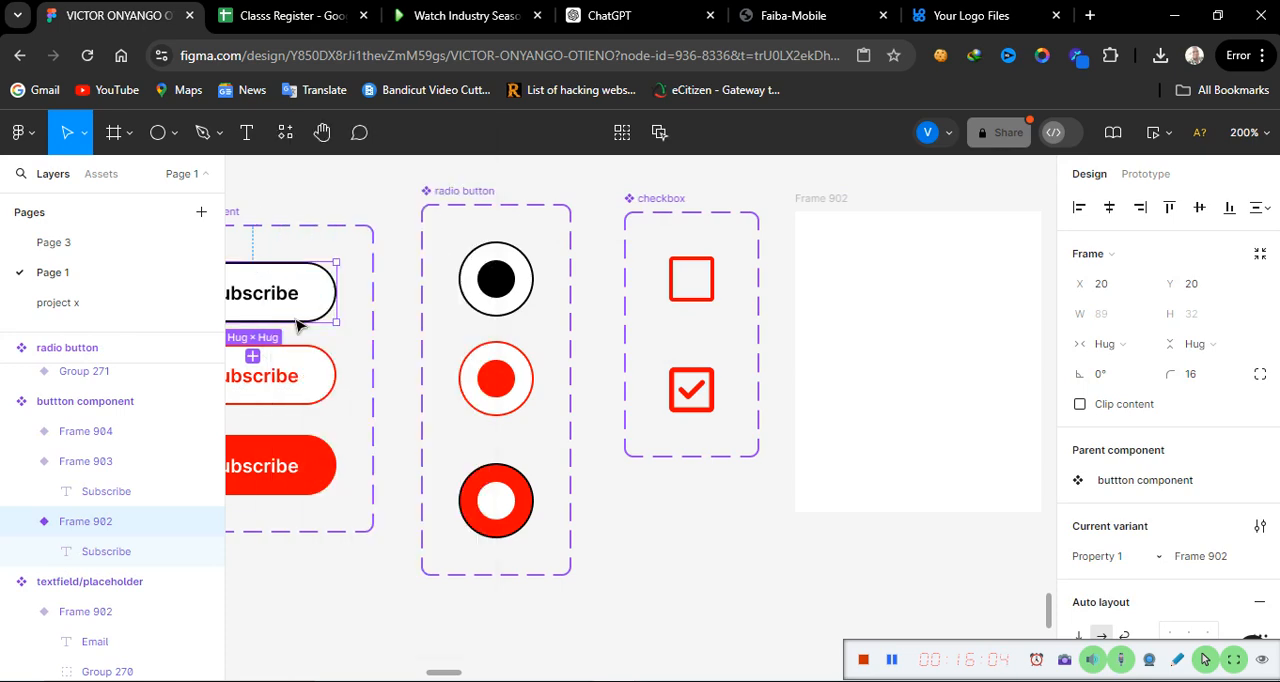
left_click_drag(298, 296, 960, 285)
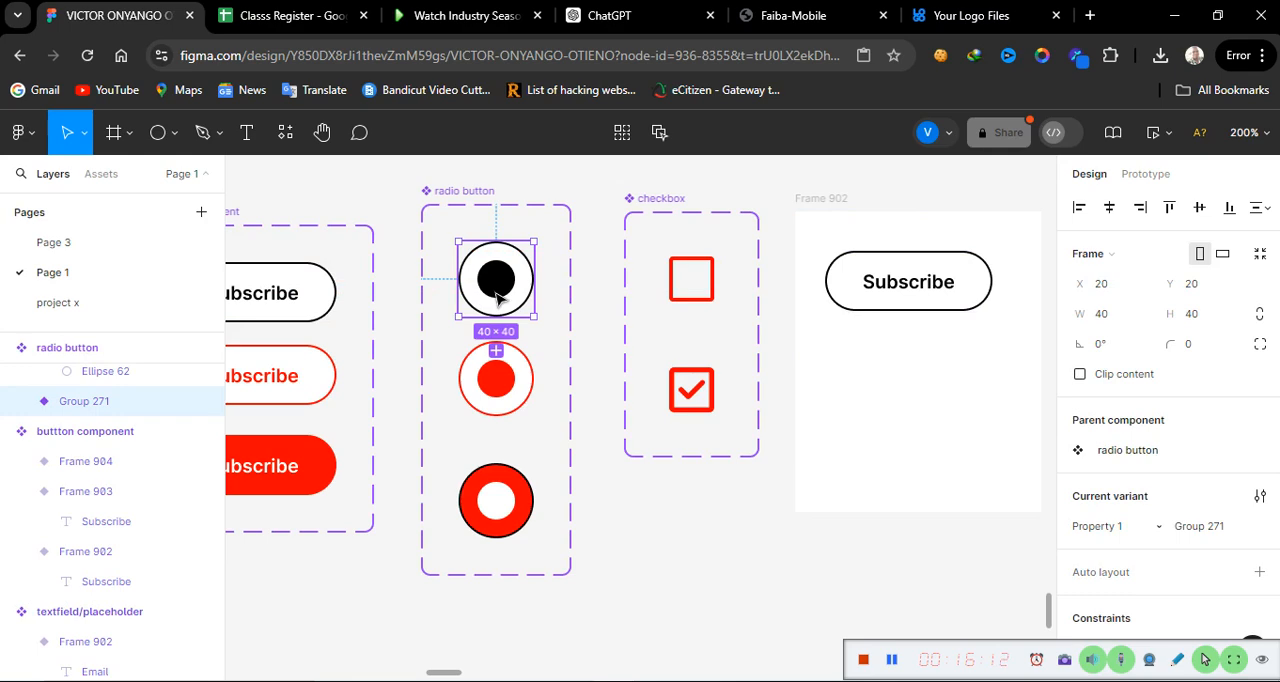
Step: Place instances of the black radio button and the empty checkbox below the Subscribe button in the frame, keeping the original variants in their sets
left_click_drag(499, 297, 891, 374)
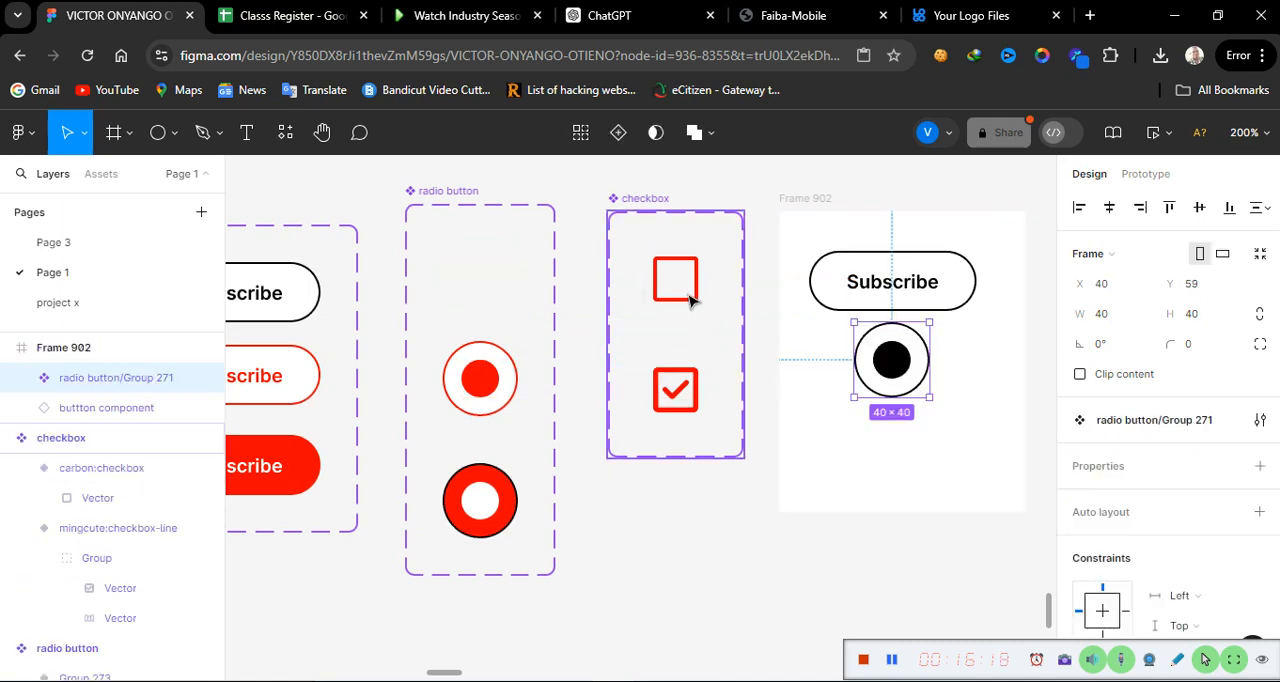
key("ctrl+z")
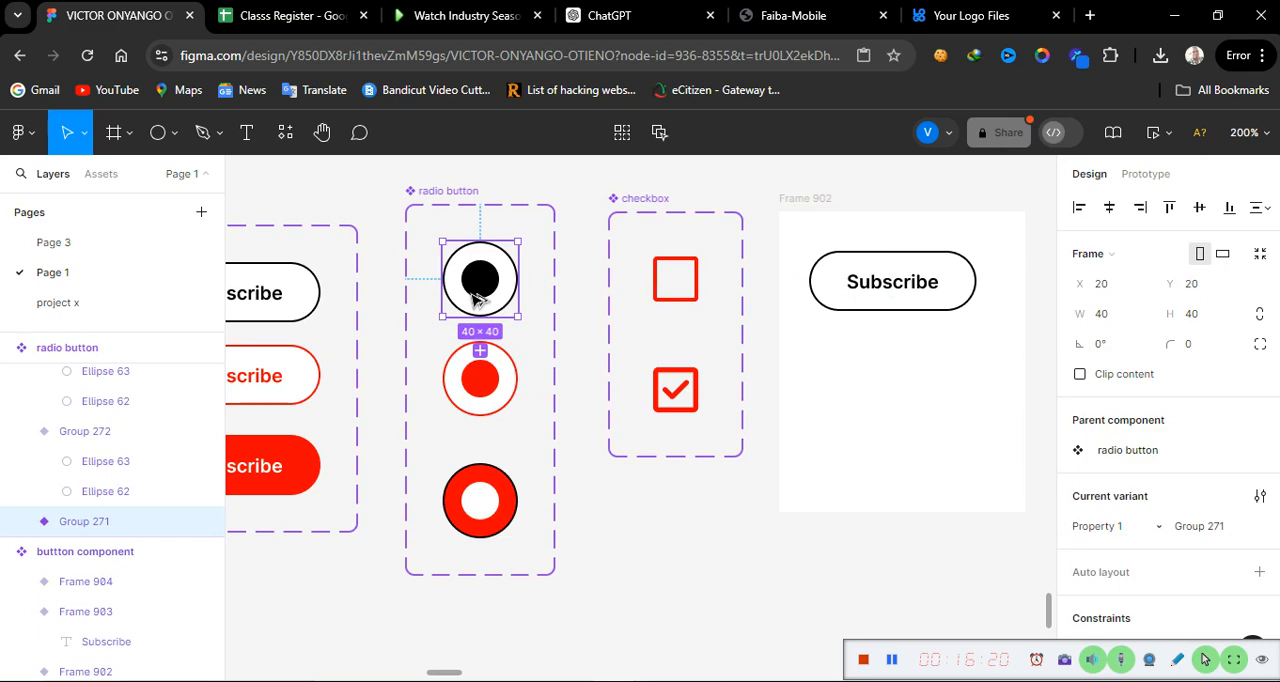
left_click_drag(478, 295, 897, 385)
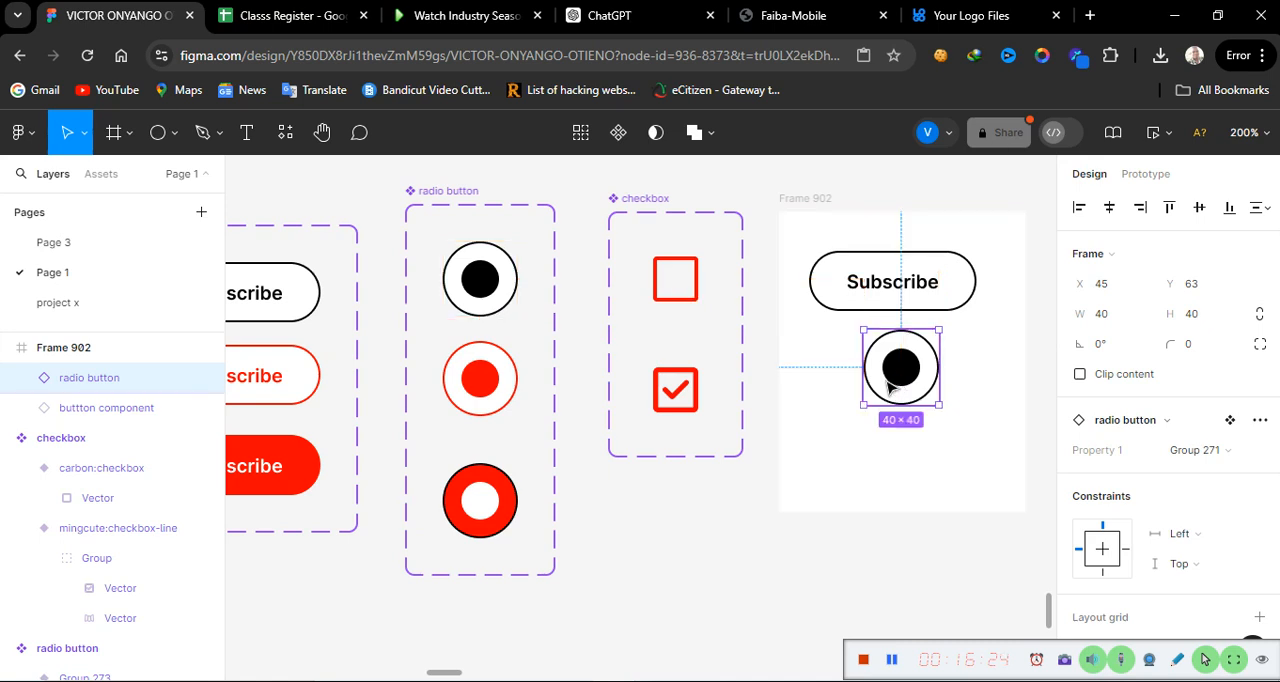
left_click(670, 296)
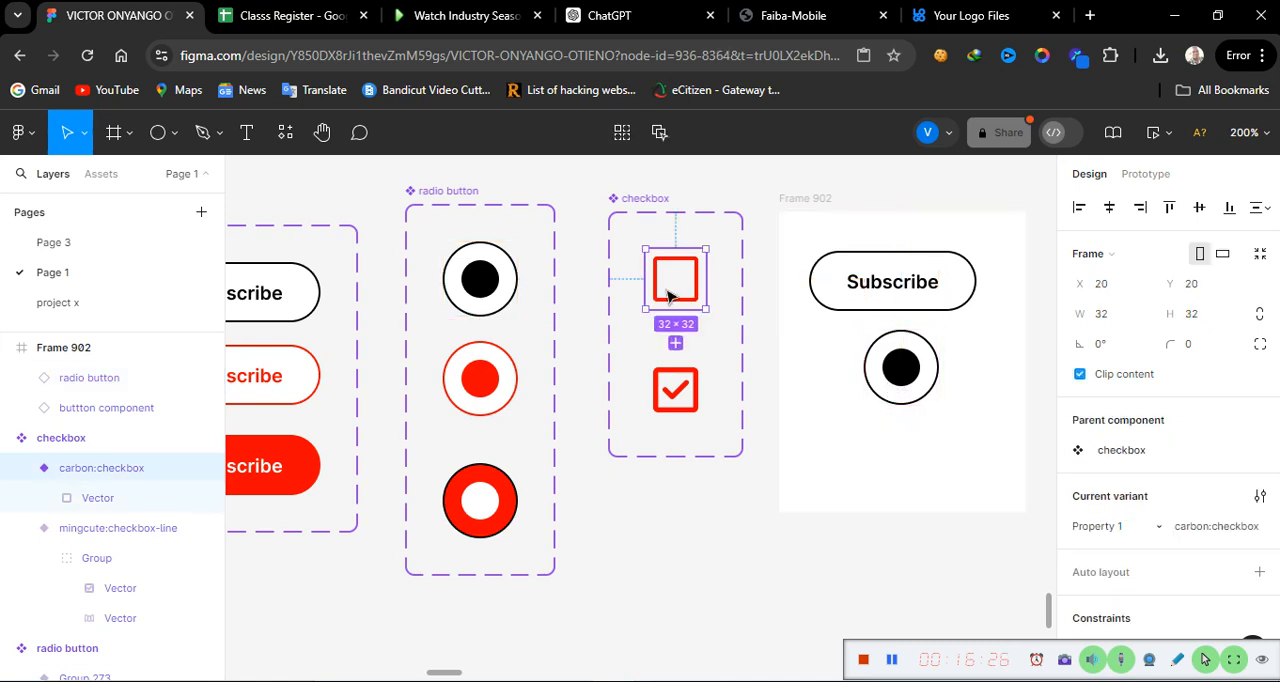
left_click_drag(670, 296, 896, 470)
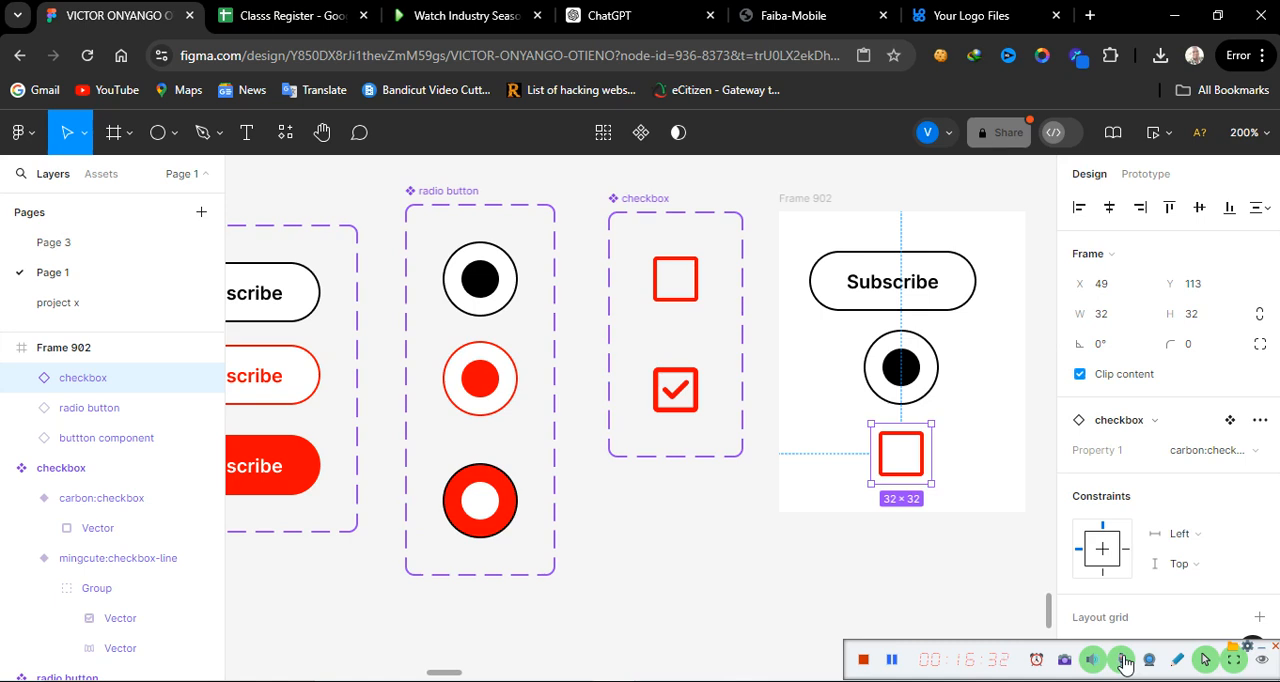
Step: Open the prototype preview of the frame holding the three instances and move the preview window away from that frame
left_click(810, 199)
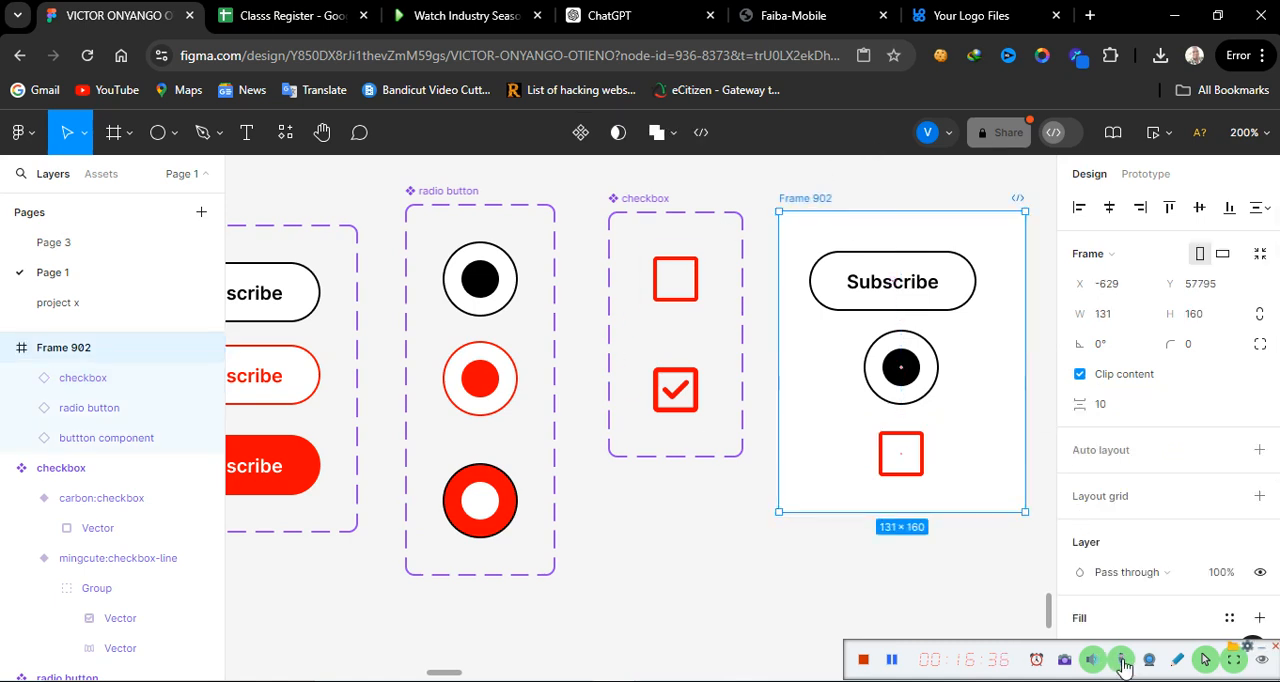
left_click(1160, 132)
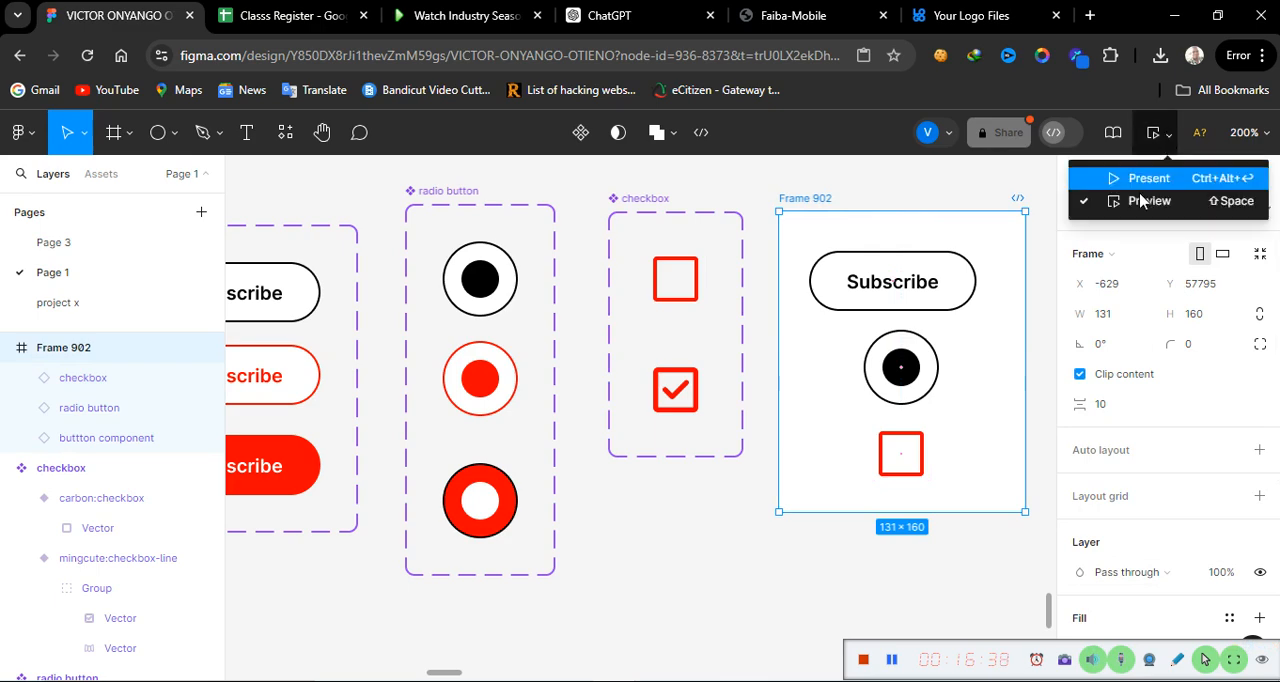
left_click(1145, 201)
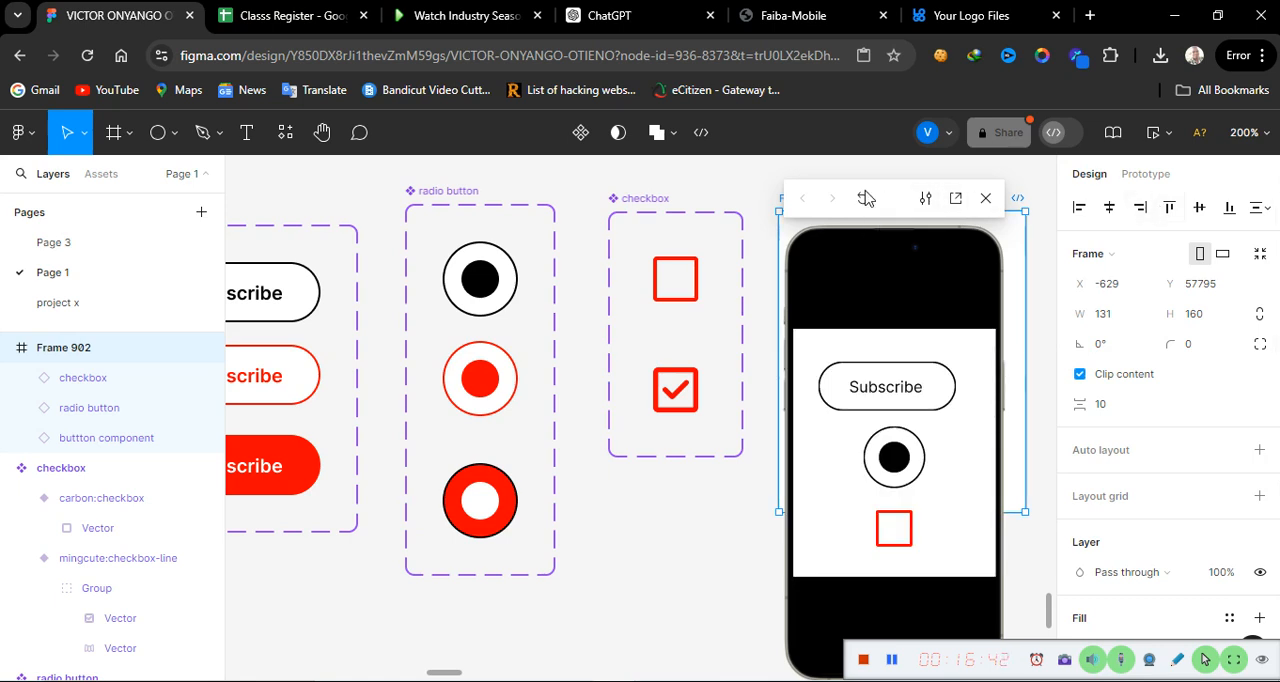
left_click_drag(866, 198, 218, 163)
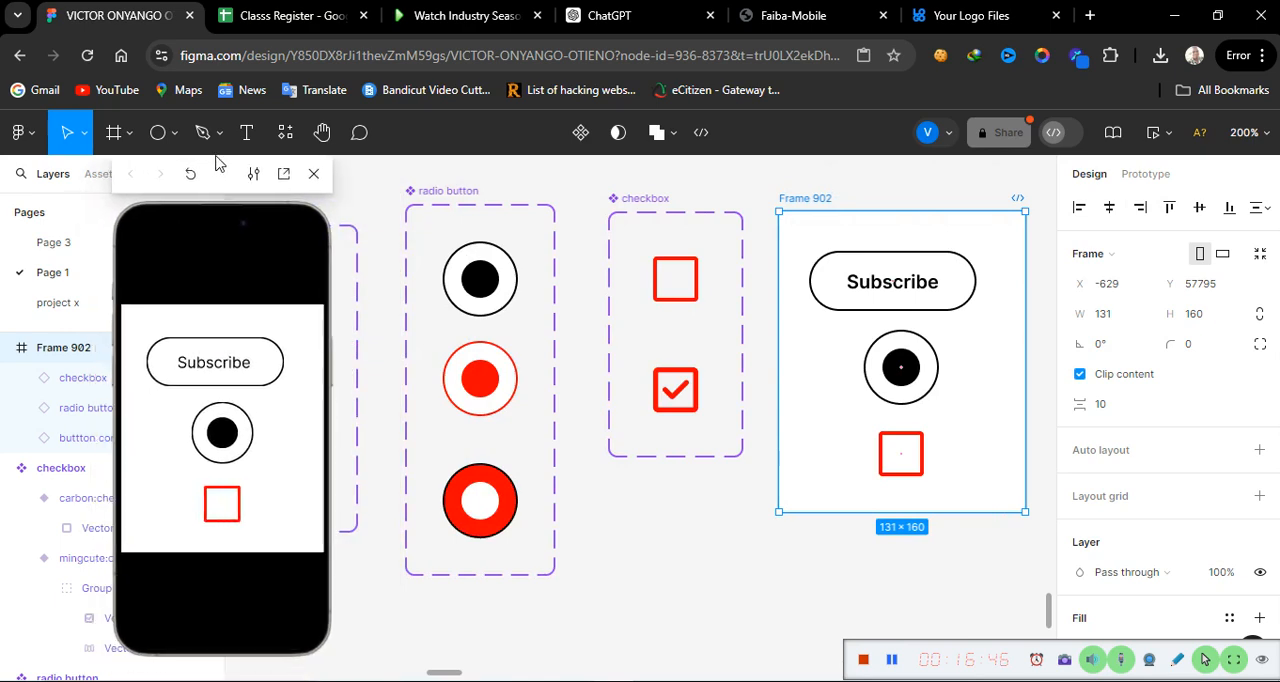
Step: Test the hover and tap interactions of the Subscribe button, radio button and checkbox in the prototype preview
left_click(223, 370)
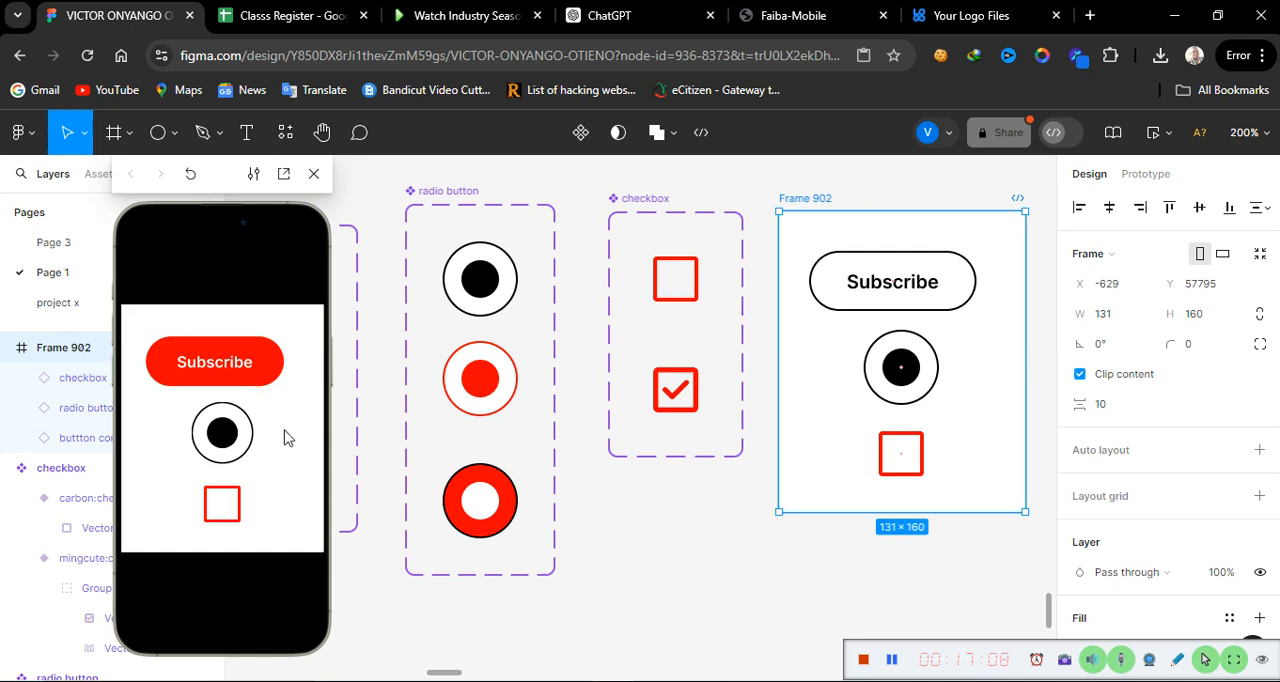
left_click(220, 440)
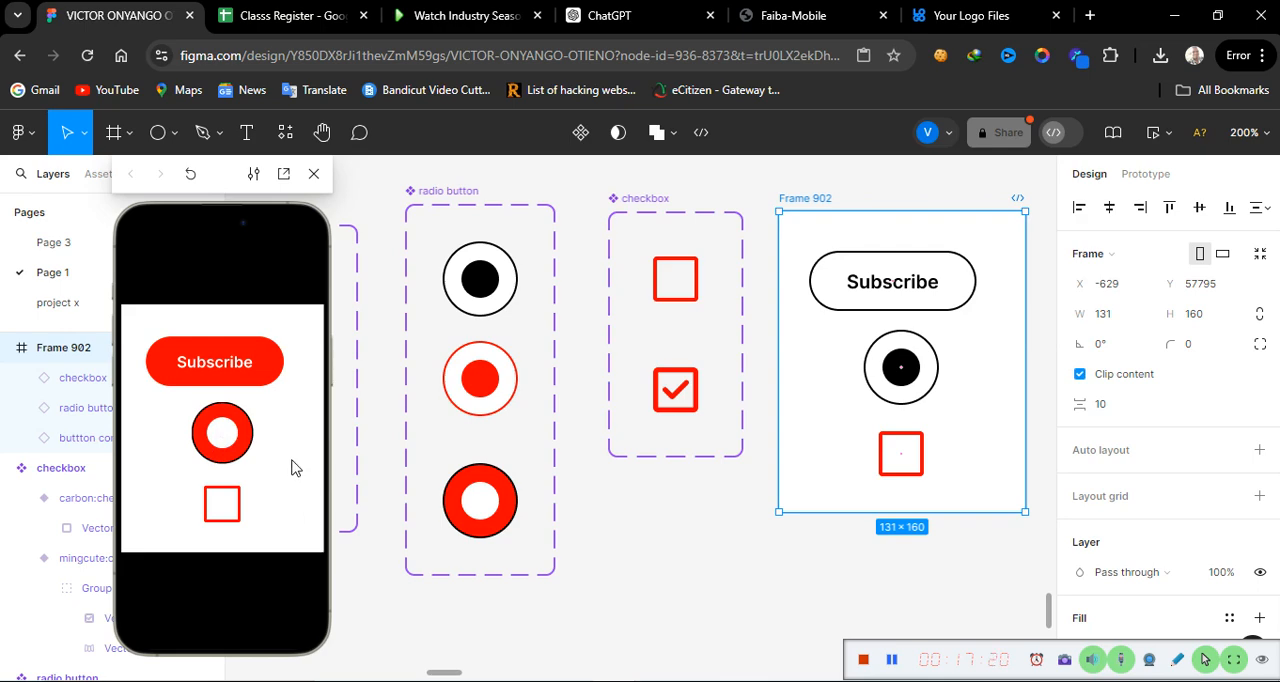
left_click(224, 513)
left_click(224, 514)
left_click(224, 459)
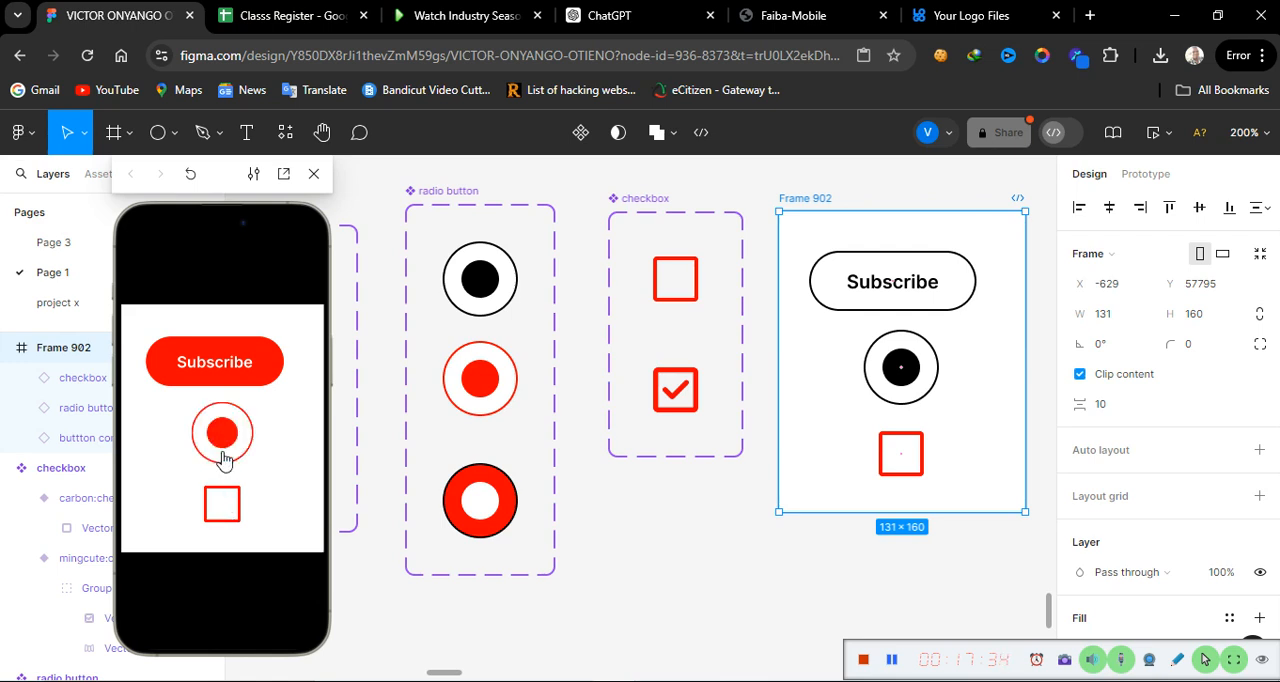
left_click(235, 360)
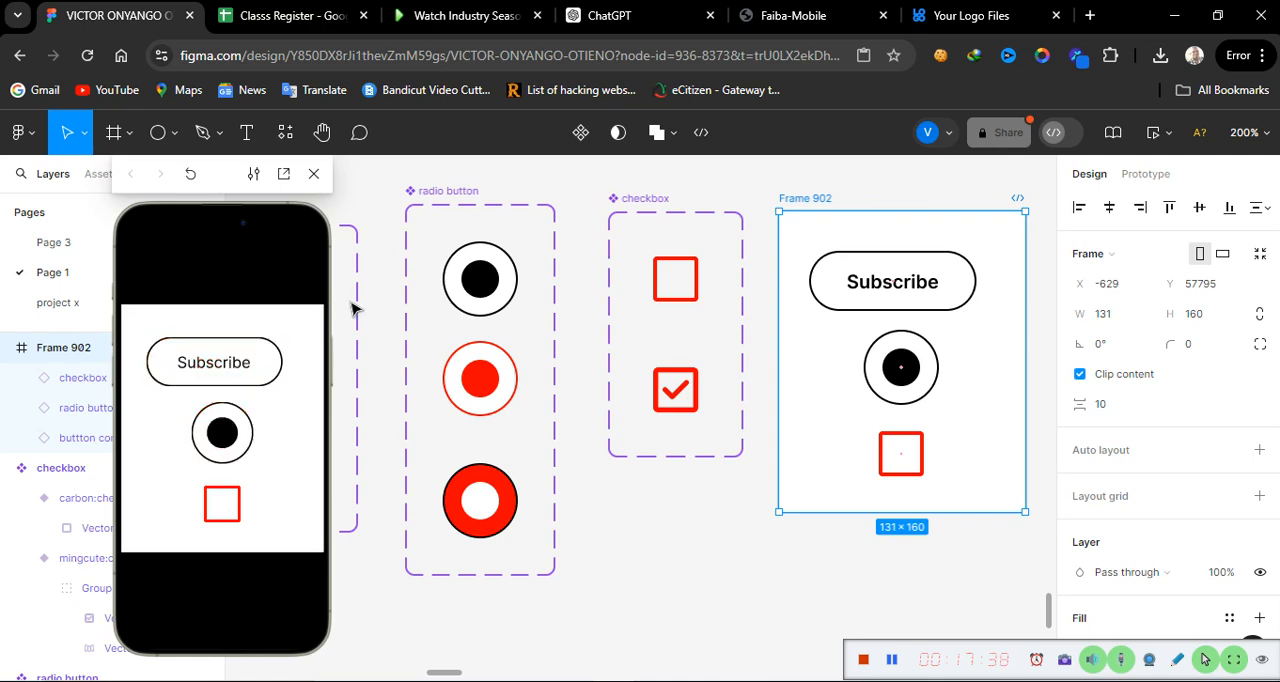